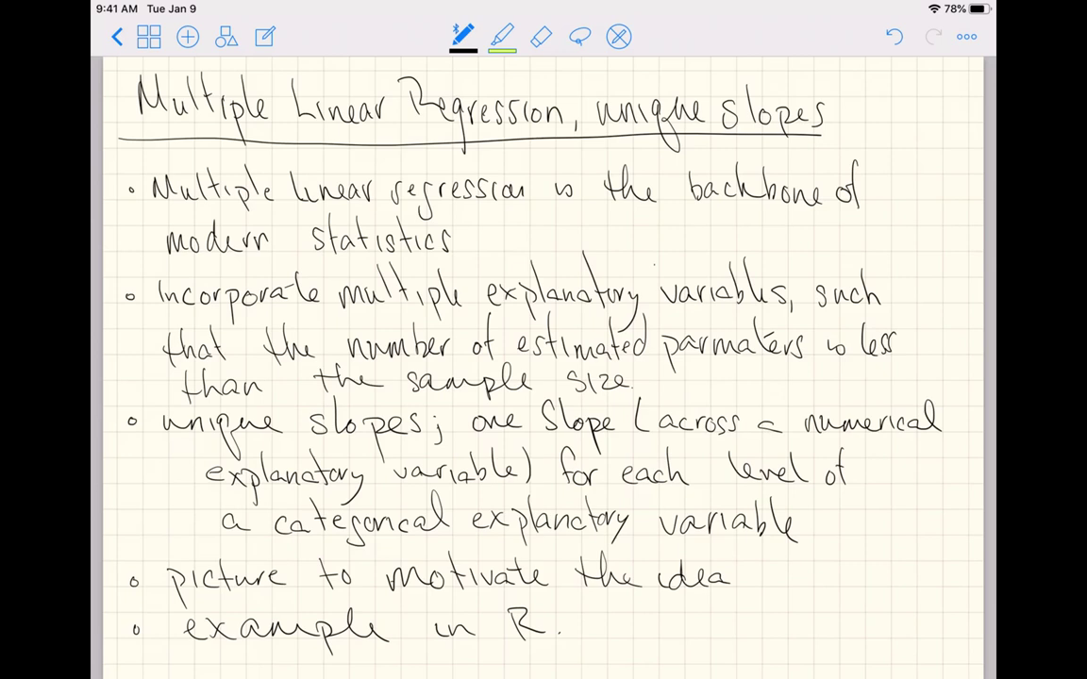
Draw straight vertical and horizontal graph axes on the next blank page using shape recognition.
scroll(543, 368, right, 5)
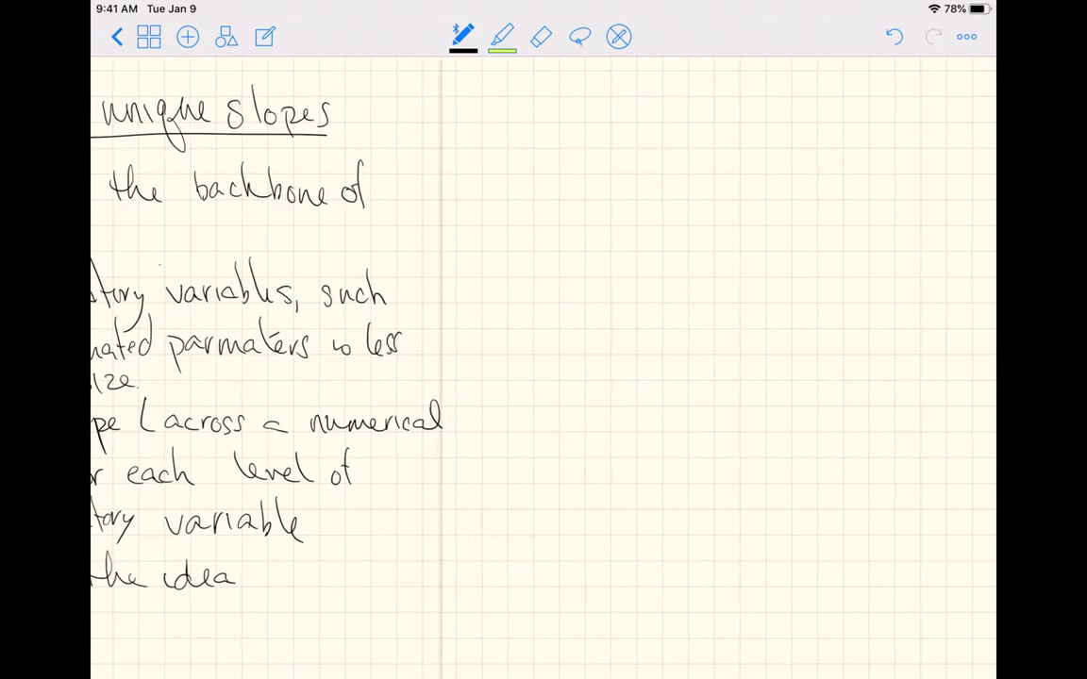
click(227, 37)
mouse_move(269, 146)
mouse_down()
mouse_move(273, 496)
mouse_move(679, 488)
mouse_up()
click(226, 37)
Label the horizontal axis X and the vertical axis Y, writing "Numerical" beside each.
drag(663, 499, 683, 516)
drag(675, 500, 667, 518)
mouse_move(647, 564)
mouse_down()
mouse_move(661, 548)
mouse_move(678, 559)
mouse_move(773, 558)
mouse_move(794, 537)
mouse_up()
drag(245, 139, 259, 172)
mouse_move(143, 145)
mouse_down()
mouse_move(166, 117)
mouse_move(192, 118)
mouse_move(209, 90)
mouse_move(281, 80)
mouse_up()
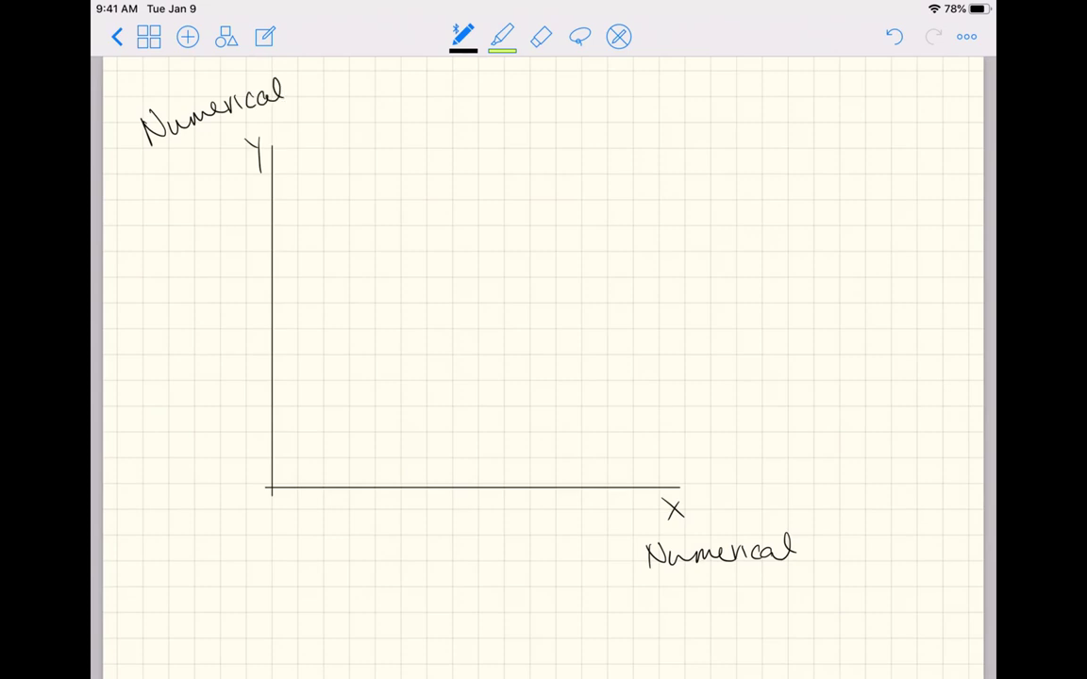
With the thickest black pen stroke, scatter gently rising points across the graph and label the group A.
click(462, 36)
click(548, 269)
mouse_move(291, 421)
mouse_down()
mouse_move(349, 393)
mouse_move(381, 406)
mouse_move(482, 402)
mouse_move(632, 358)
mouse_move(654, 299)
mouse_move(691, 356)
mouse_move(652, 310)
mouse_move(622, 357)
mouse_move(525, 343)
mouse_move(459, 361)
mouse_move(382, 406)
mouse_move(321, 413)
mouse_up()
drag(321, 413, 302, 436)
mouse_move(705, 377)
mouse_down()
mouse_move(714, 346)
mouse_move(724, 378)
mouse_up()
drag(708, 366, 721, 366)
Switch the pen to red, scatter steeply rising points from the same intercept, and label the group B.
click(462, 36)
click(462, 126)
mouse_move(279, 432)
mouse_down()
mouse_move(288, 396)
mouse_move(332, 358)
mouse_move(460, 310)
mouse_move(583, 146)
mouse_move(600, 175)
mouse_move(366, 328)
mouse_move(275, 438)
mouse_up()
drag(617, 190, 623, 217)
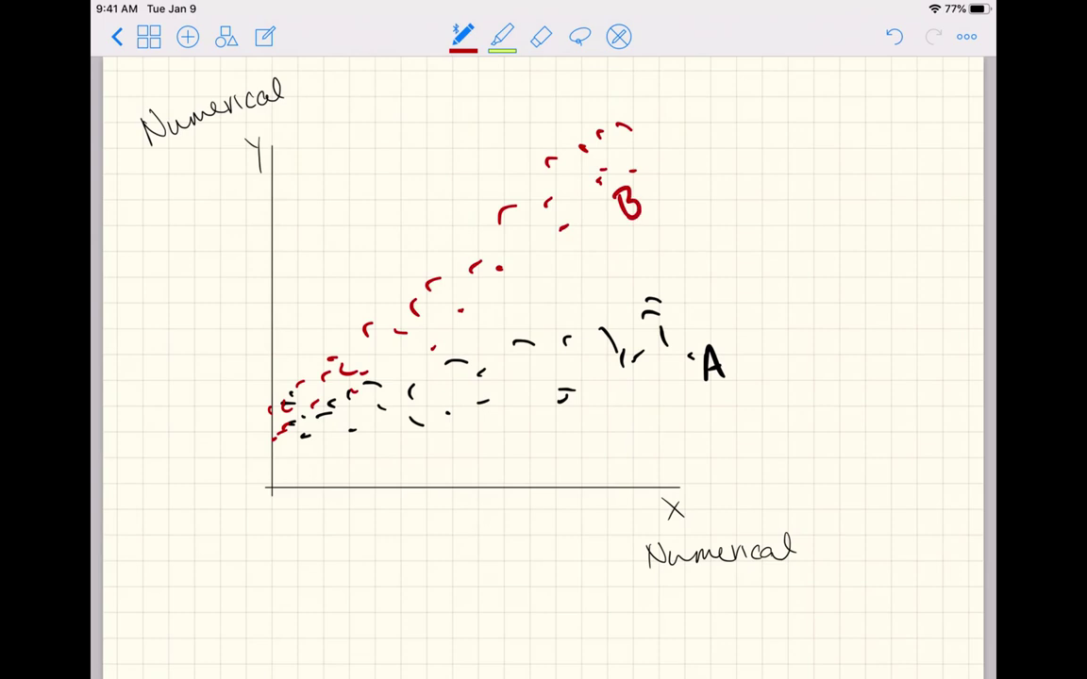
Draw straight trend lines from the shared intercept, red through group B and black through group A.
click(226, 36)
mouse_move(629, 140)
mouse_down()
mouse_move(444, 271)
mouse_move(272, 434)
mouse_up()
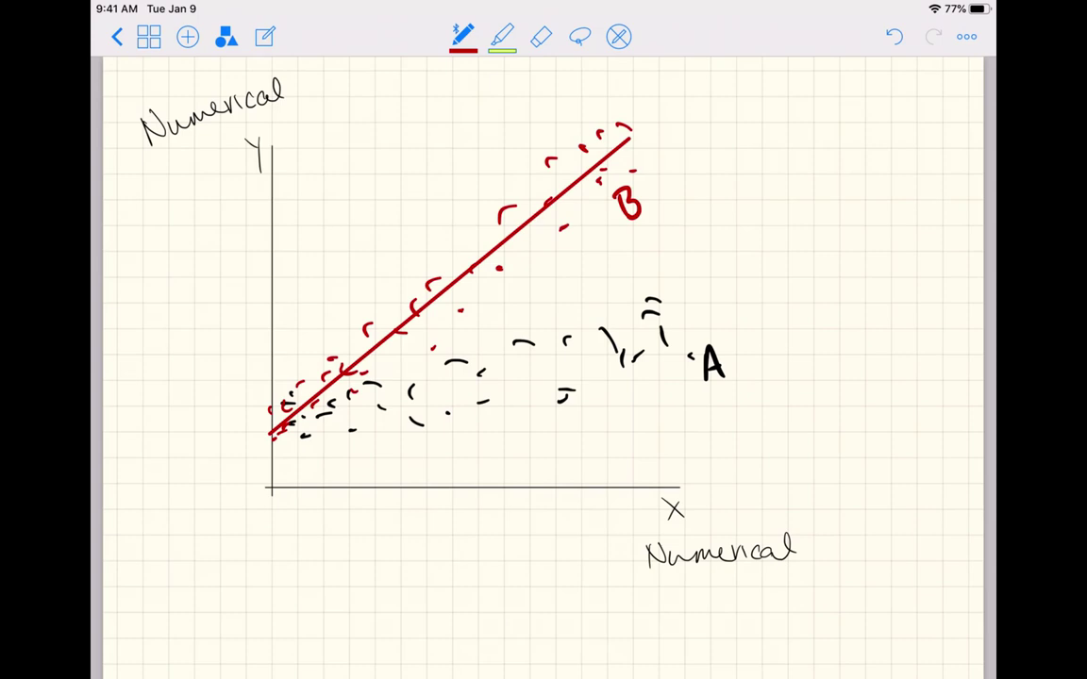
click(462, 36)
click(369, 127)
drag(272, 434, 662, 337)
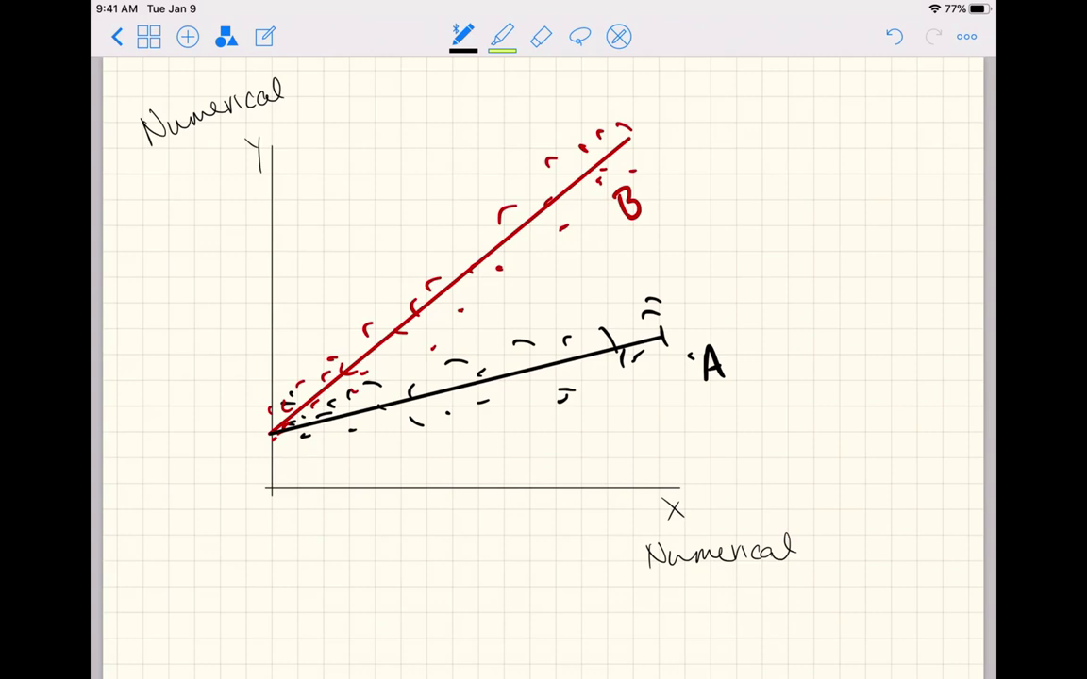
click(462, 36)
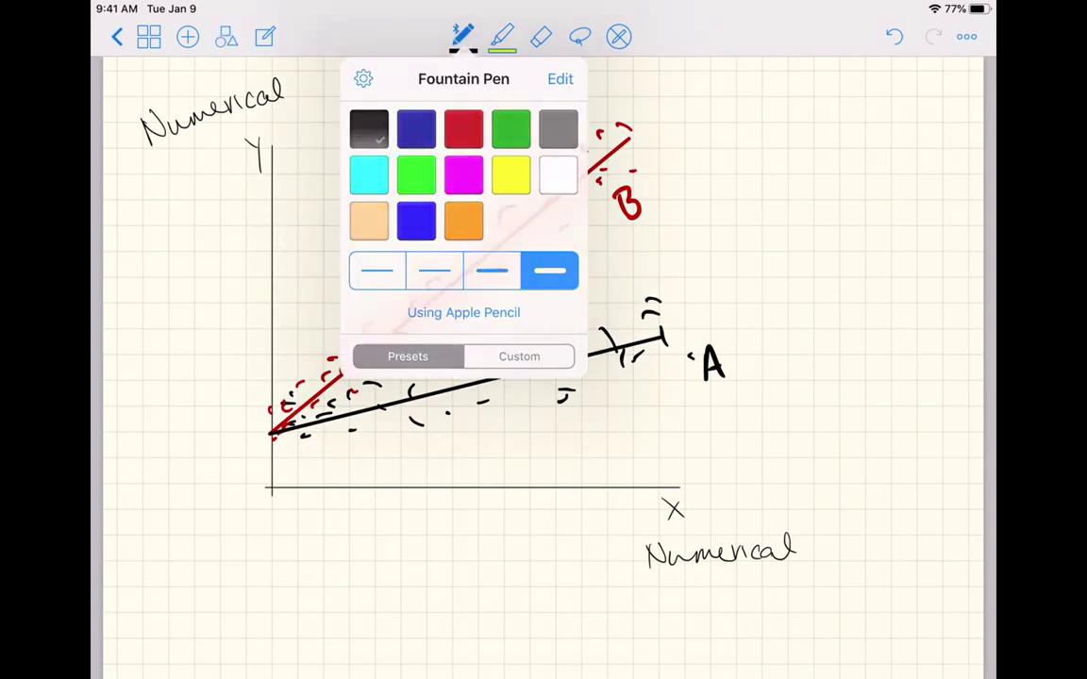
click(462, 36)
drag(367, 89, 377, 120)
click(893, 36)
Set the pen to the thinnest stroke and write "Ŷ =" above the graph.
click(462, 36)
click(376, 267)
click(463, 35)
drag(354, 91, 364, 102)
mouse_move(369, 89)
mouse_down()
mouse_move(364, 122)
mouse_move(363, 83)
mouse_up()
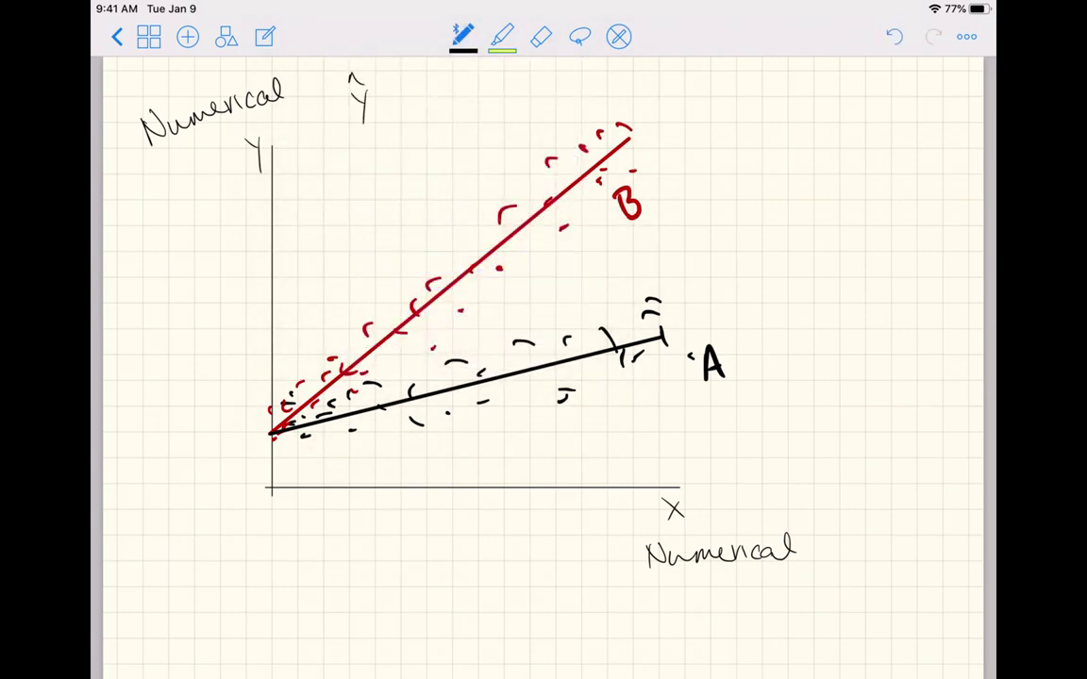
drag(385, 97, 402, 96)
drag(384, 105, 405, 105)
Circle the lines' shared intercept, label it β₀, and continue the equation with "β₀ + β₁ *".
drag(281, 424, 279, 423)
drag(209, 459, 247, 446)
mouse_move(415, 116)
mouse_down()
mouse_move(429, 80)
mouse_move(441, 106)
mouse_up()
drag(455, 110, 483, 103)
mouse_move(474, 94)
mouse_down()
mouse_move(494, 92)
mouse_move(515, 67)
mouse_move(522, 96)
mouse_up()
drag(545, 102, 570, 95)
drag(568, 75, 553, 95)
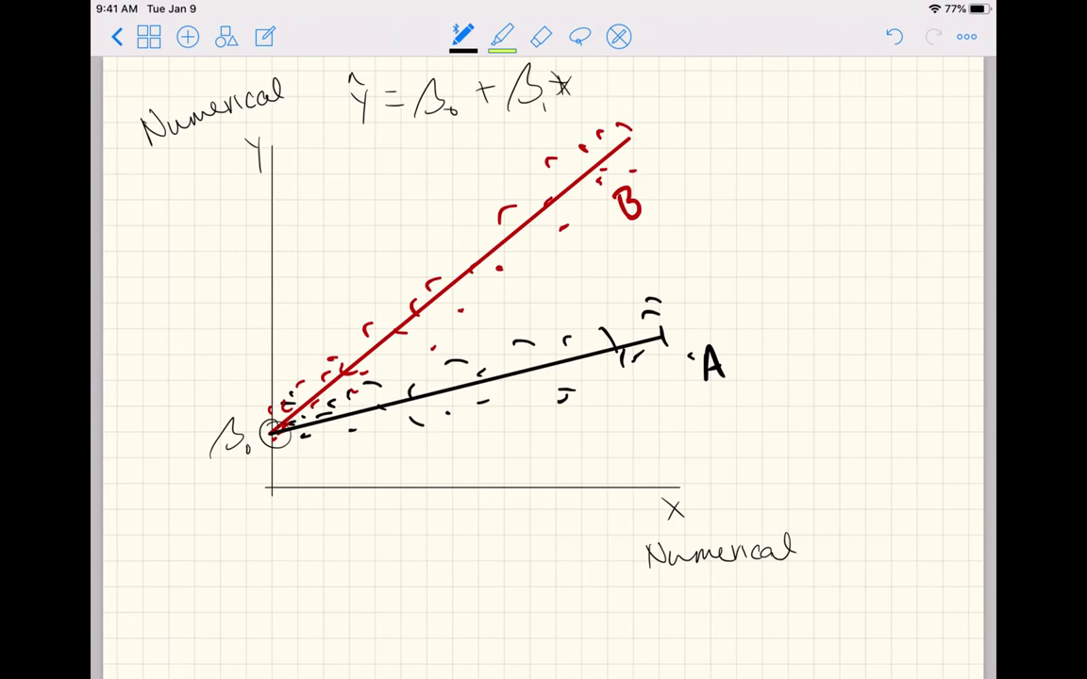
Append "B * X" to the β₁ term of the equation above the graph.
drag(595, 70, 596, 100)
mouse_move(627, 75)
mouse_down()
mouse_move(627, 98)
mouse_move(637, 93)
mouse_up()
mouse_move(637, 81)
mouse_down()
mouse_move(619, 93)
mouse_move(670, 100)
mouse_up()
drag(669, 77, 649, 100)
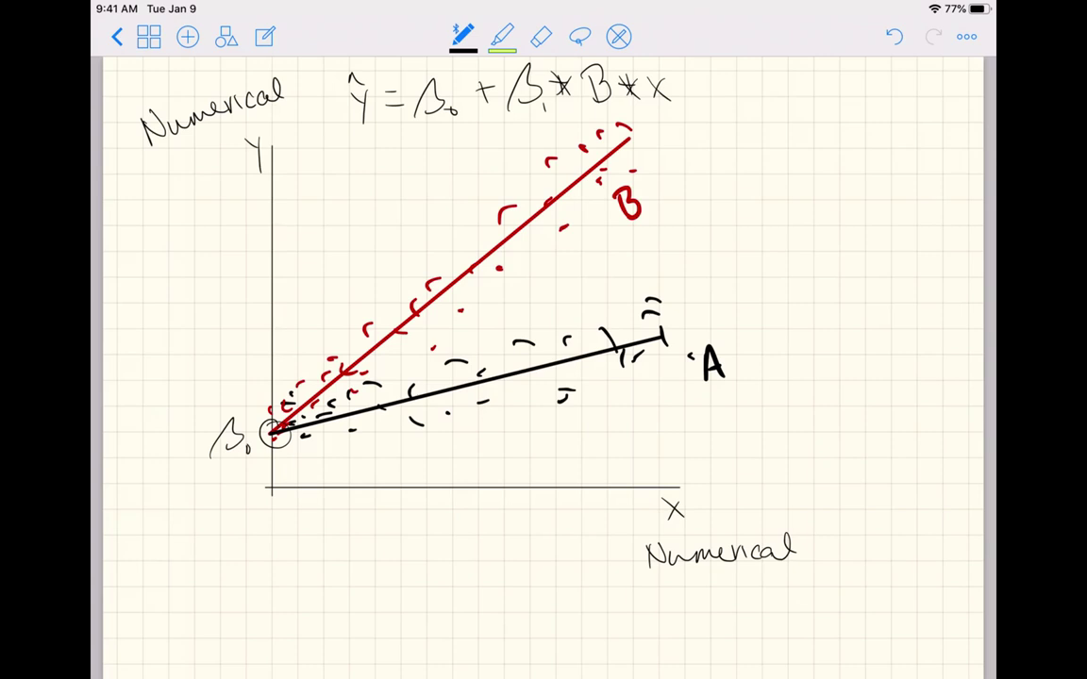
Erase the letter B in the equation's β₁ term and write A in its place.
click(540, 35)
click(541, 36)
click(587, 74)
mouse_move(587, 74)
mouse_down()
mouse_move(604, 94)
mouse_move(583, 98)
mouse_move(597, 98)
mouse_up()
click(462, 35)
drag(585, 89, 595, 89)
Write group A's equation as "A: β₀ + β₁ * X" beside the graph.
drag(690, 182, 703, 182)
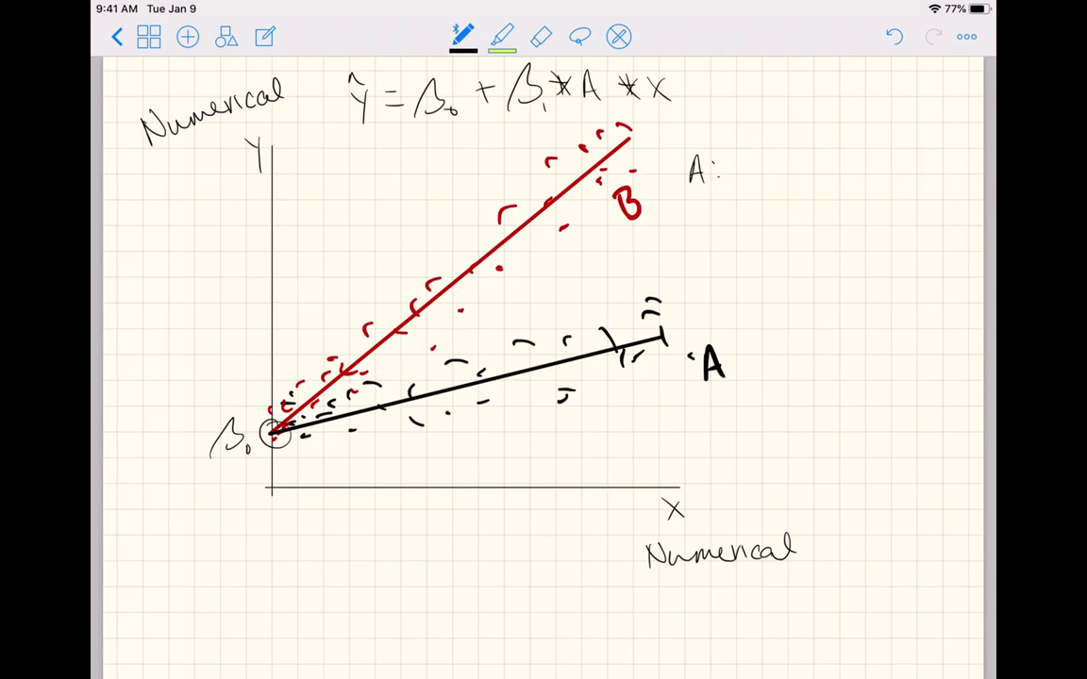
mouse_move(733, 153)
mouse_down()
mouse_move(734, 183)
mouse_move(790, 168)
mouse_move(813, 176)
mouse_move(791, 175)
mouse_up()
drag(790, 162, 779, 175)
click(893, 35)
click(893, 36)
click(893, 35)
click(893, 36)
drag(782, 164, 800, 162)
drag(792, 153, 791, 174)
mouse_move(823, 151)
mouse_down()
mouse_move(825, 177)
mouse_move(876, 168)
mouse_up()
mouse_move(876, 155)
mouse_down()
mouse_move(861, 169)
mouse_move(913, 180)
mouse_up()
drag(911, 154, 892, 181)
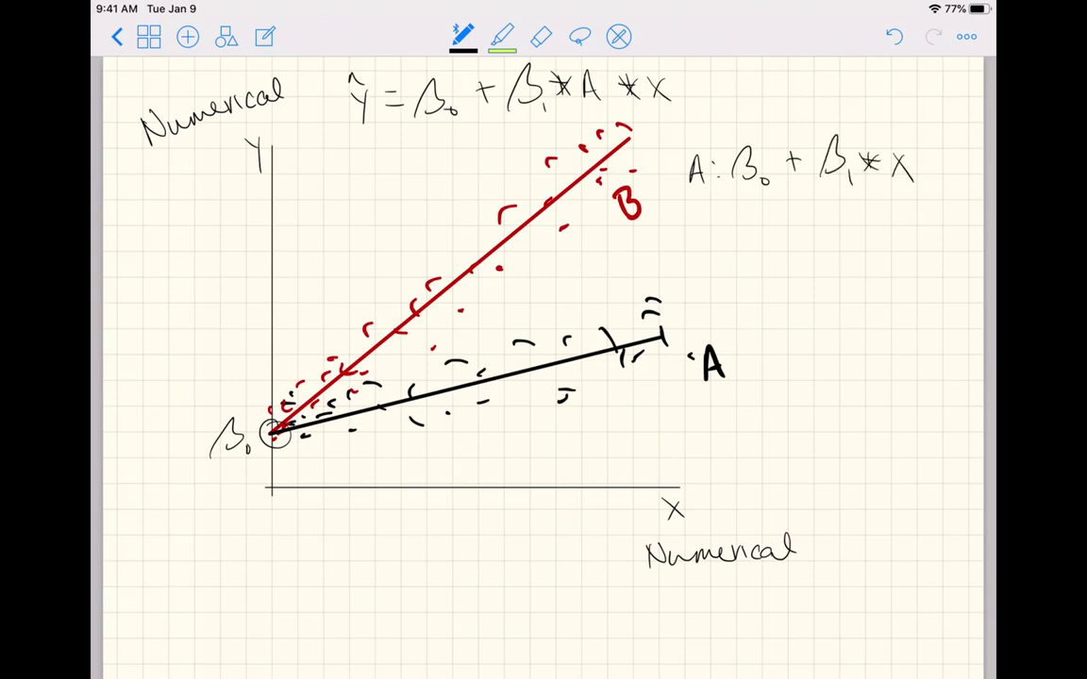
Extend the main equation with the second slope term "+ β₂ * B * X".
drag(683, 91, 701, 89)
mouse_move(691, 81)
mouse_down()
mouse_move(692, 100)
mouse_move(761, 109)
mouse_move(781, 84)
mouse_up()
mouse_move(771, 75)
mouse_down()
mouse_move(771, 95)
mouse_move(797, 100)
mouse_up()
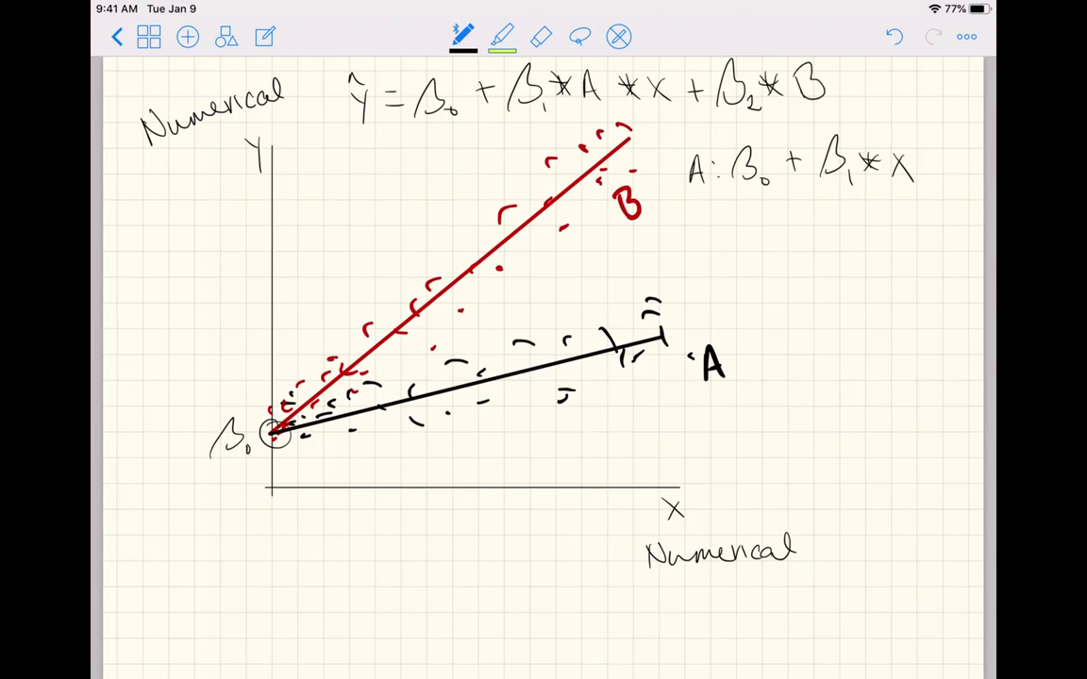
mouse_move(836, 87)
mouse_down()
mouse_move(853, 86)
mouse_move(845, 97)
mouse_up()
drag(838, 80, 879, 99)
drag(878, 77, 861, 100)
Write group B's equation, starting with "B:", beneath group A's equation.
drag(698, 224, 699, 254)
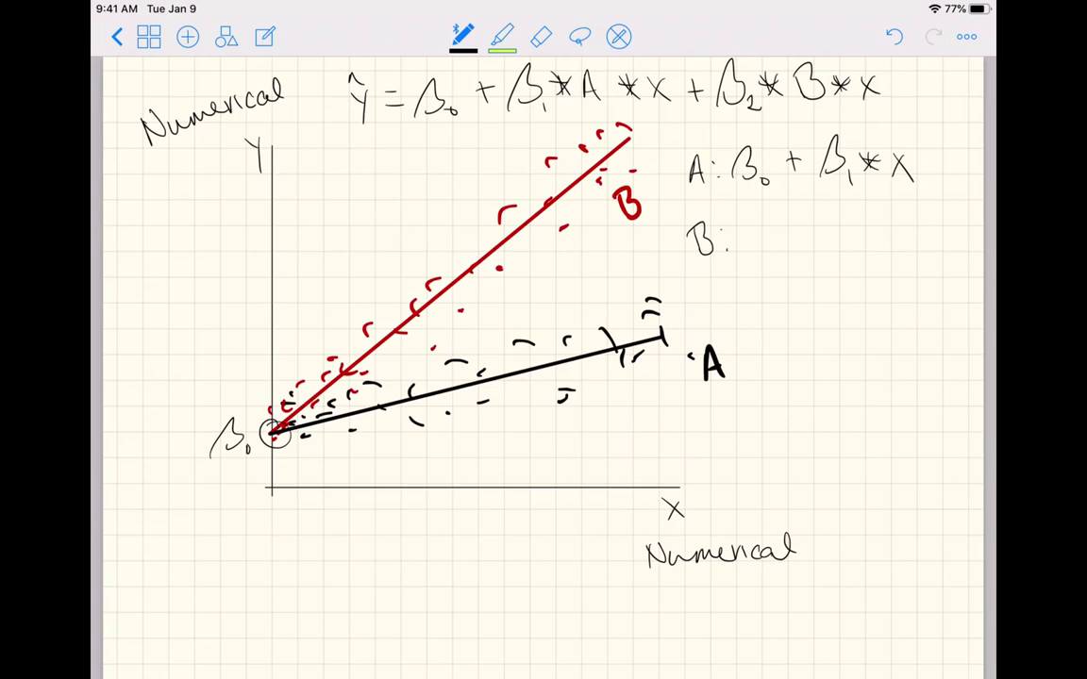
click(893, 330)
mouse_move(743, 231)
mouse_down()
mouse_move(755, 253)
mouse_move(808, 236)
mouse_up()
mouse_move(801, 229)
mouse_down()
mouse_move(801, 243)
mouse_move(830, 250)
mouse_up()
mouse_move(822, 218)
mouse_down()
mouse_move(848, 247)
mouse_move(856, 261)
mouse_move(892, 245)
mouse_up()
mouse_move(892, 230)
mouse_down()
mouse_move(872, 245)
mouse_move(921, 250)
mouse_up()
drag(919, 227, 903, 251)
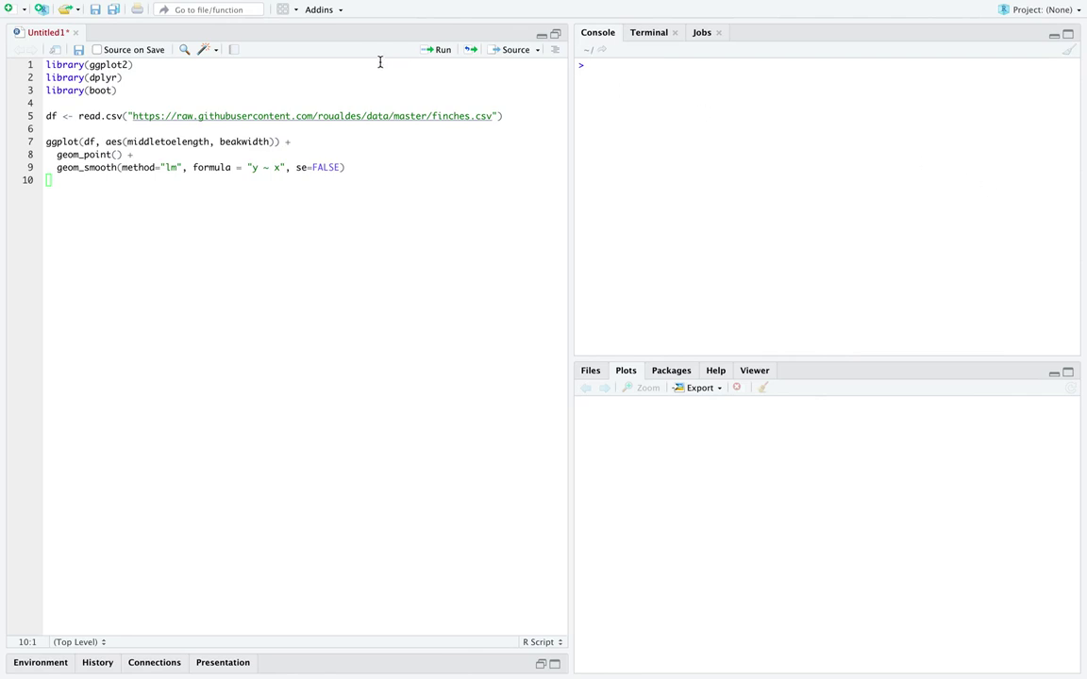
In RStudio, run the script lines that load the ggplot2, dplyr and boot libraries.
click(194, 66)
key(ctrl+Return)
key(ctrl+Return)
key(ctrl+Return)
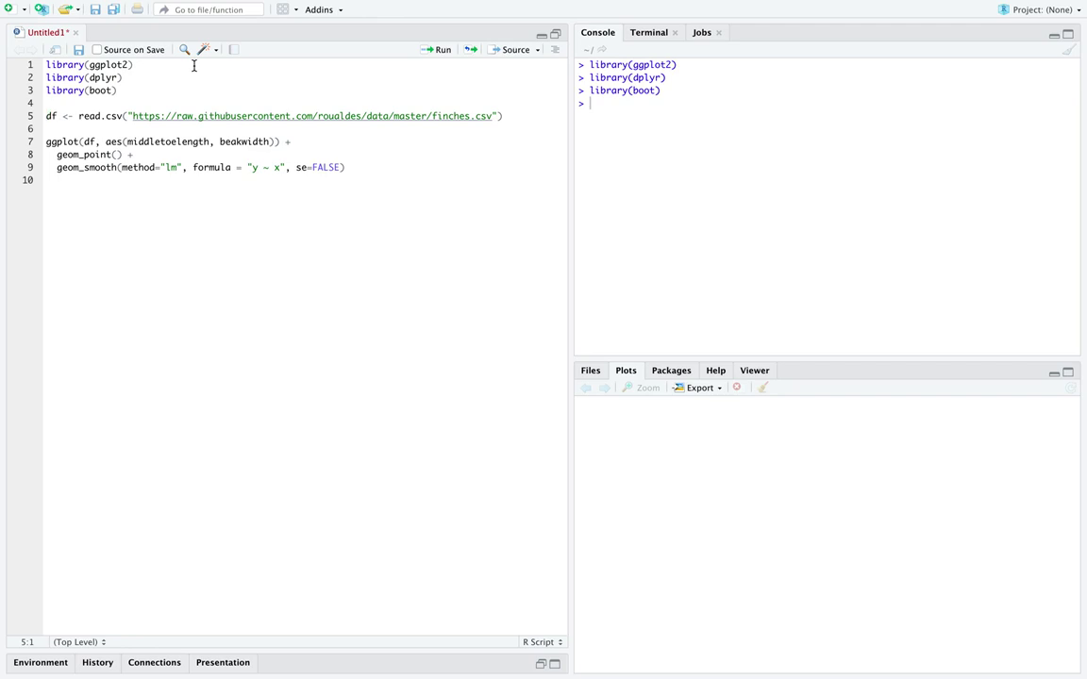
Load finches.csv into df and plot beakwidth against middletoelength with a linear fit line by running the existing code.
key(ctrl+Return)
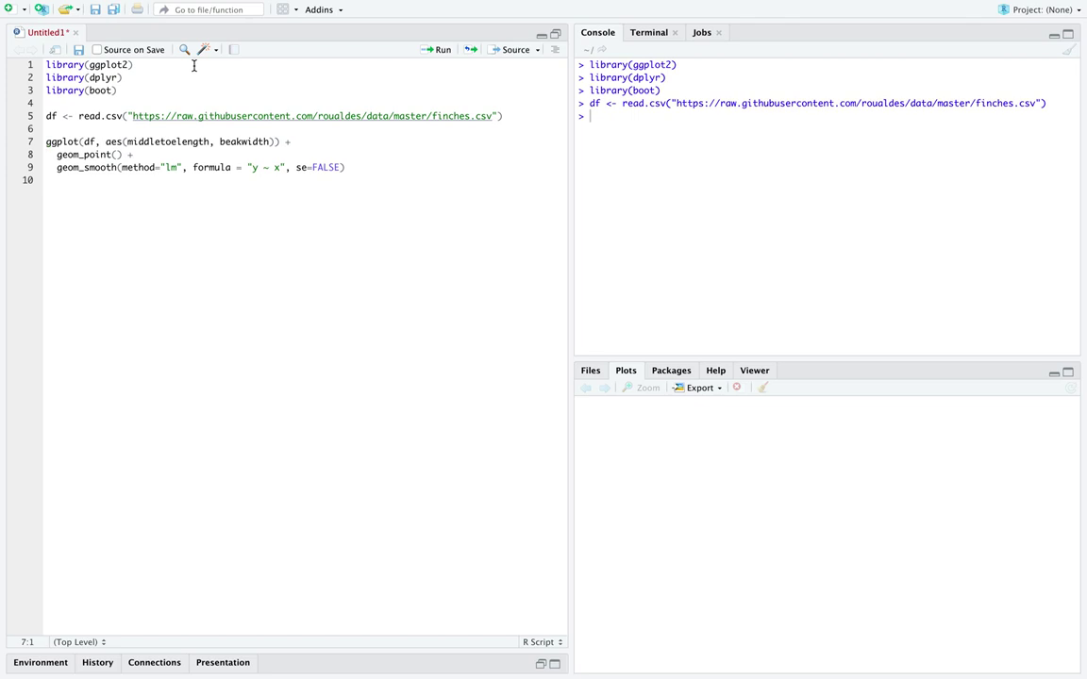
key(ctrl+Return)
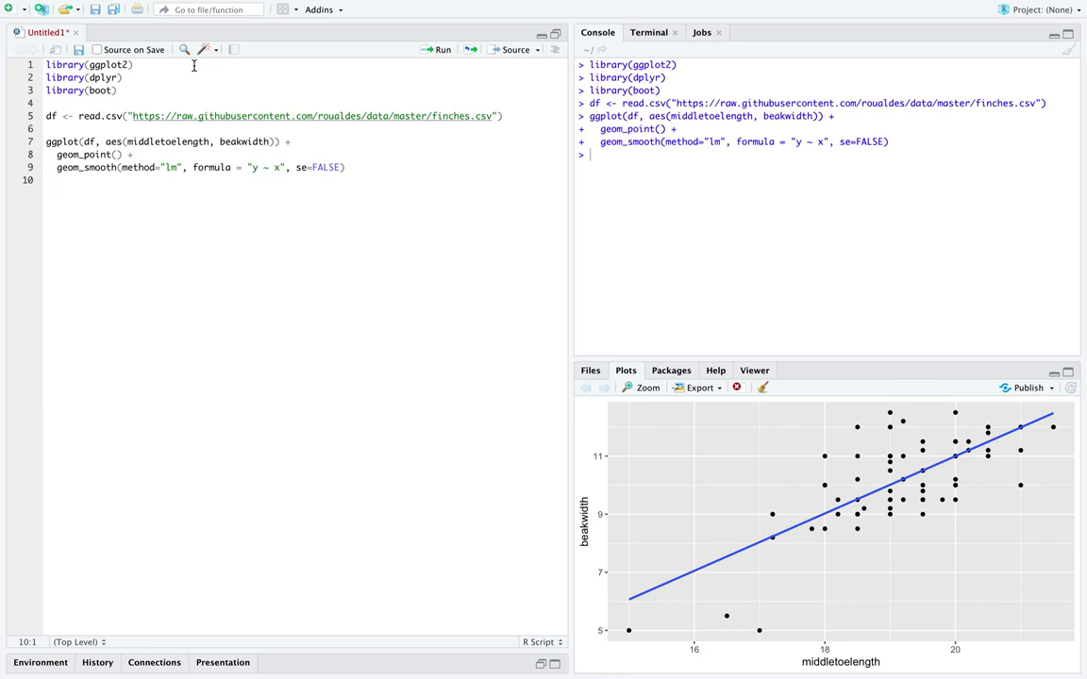
Below the plot code, begin the model assignment "fit_slps <- lm(" with beakwidth as the response.
key(Return)
key(Return)
text(fit_slpl)
key(BackSpace)
text(s)
text( <- lm)
text(()
text(beakwidth )
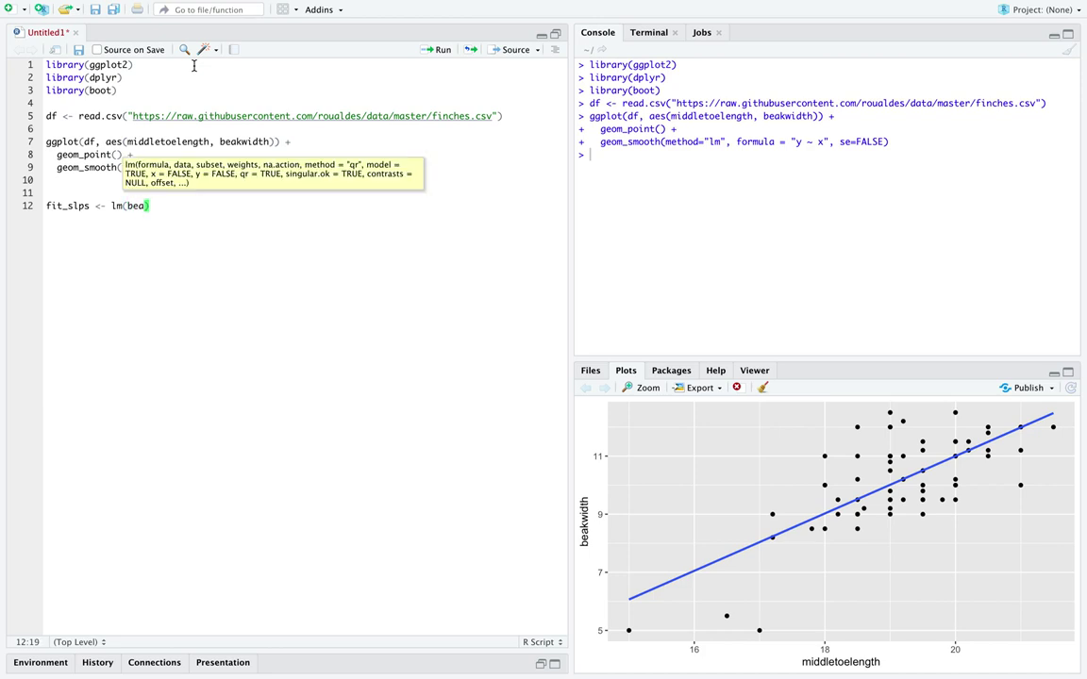
Complete the lm call with "~ island:middletoelength, data = df".
text(~ isa)
key(BackSpace)
text(land)
text(:midd)
text(letoe)
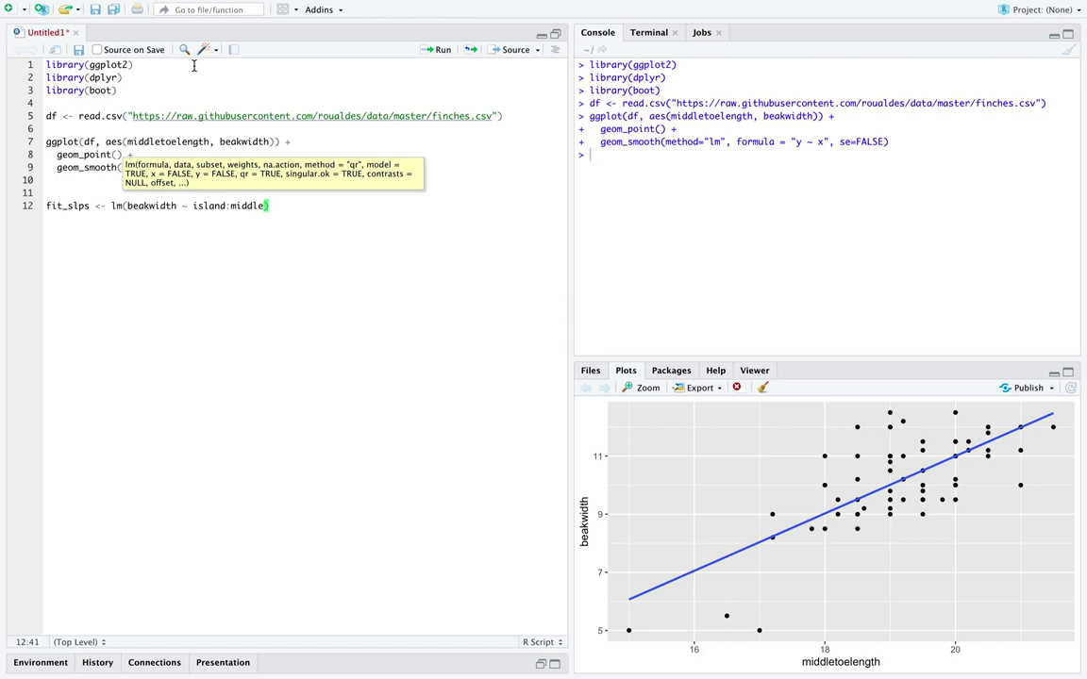
text(length, d)
text(ata=)
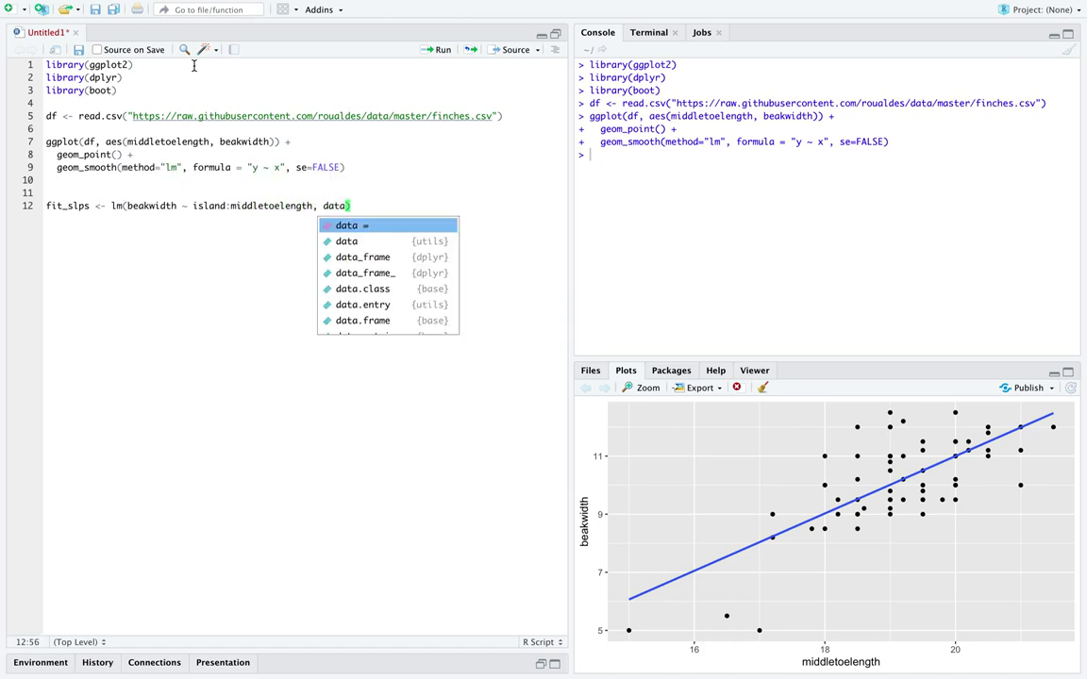
text(= df)
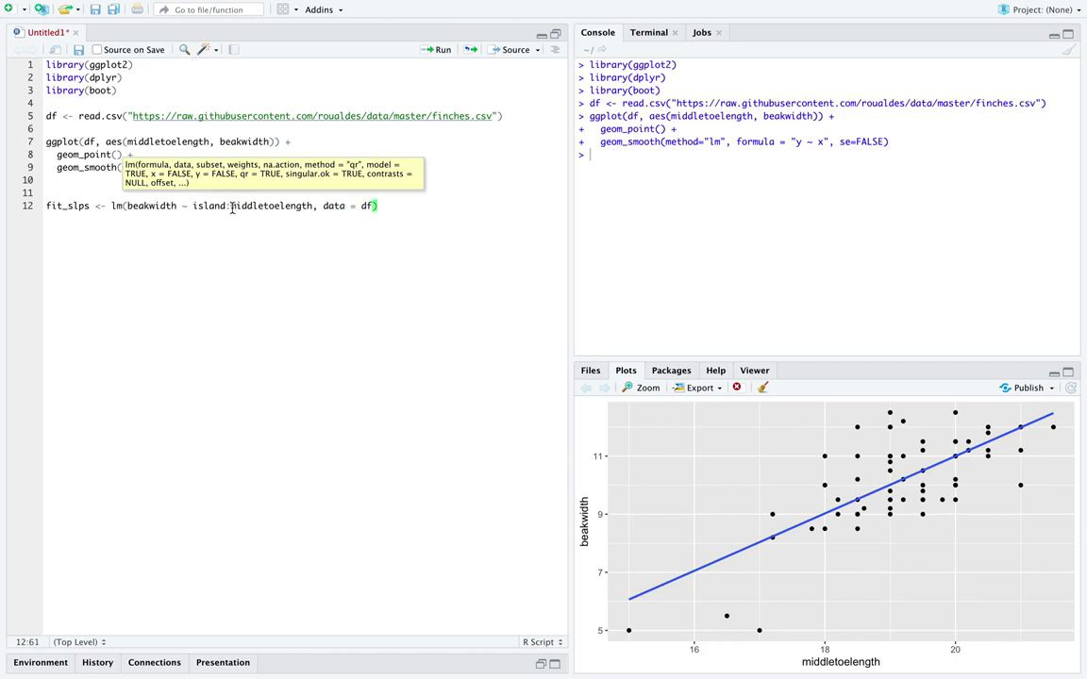
drag(232, 207, 227, 207)
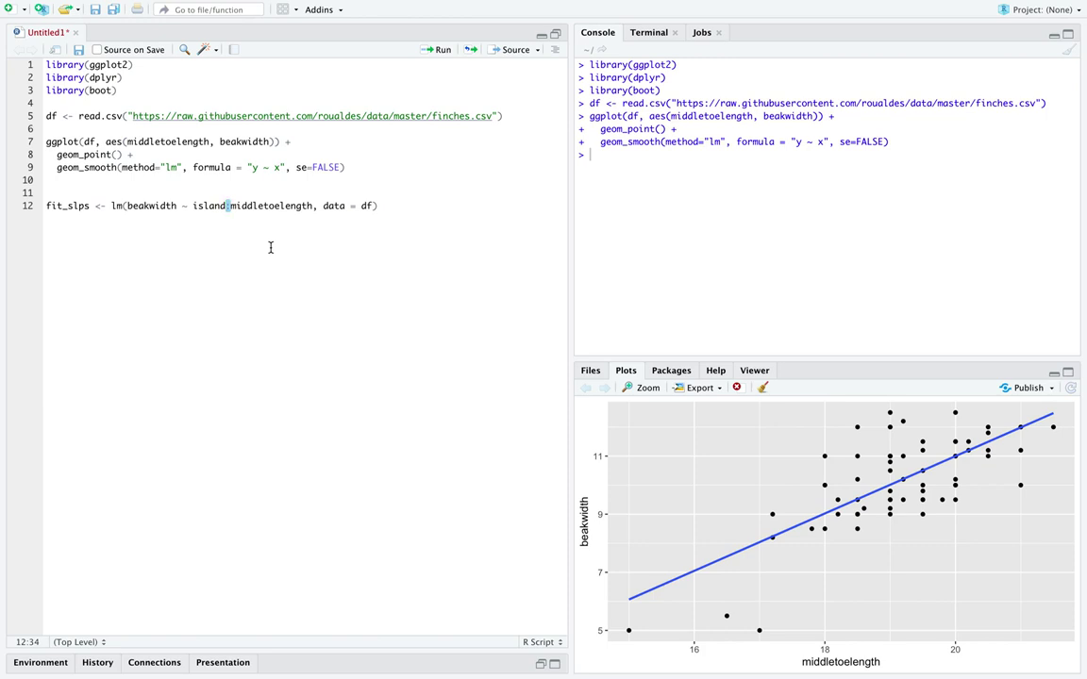
double_click(203, 205)
double_click(250, 206)
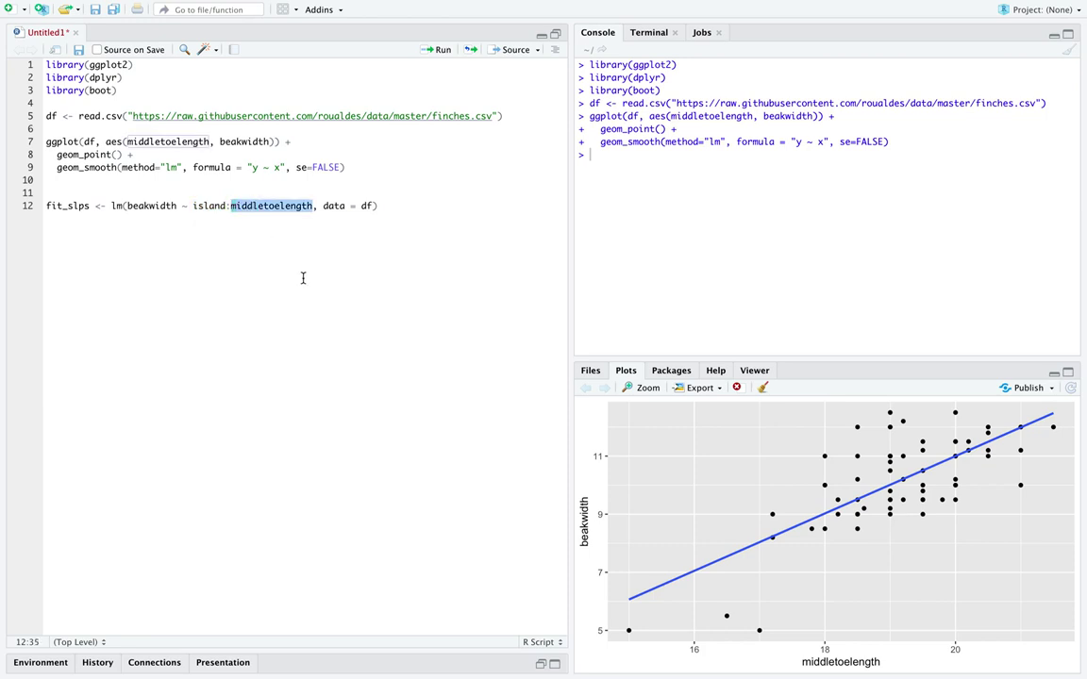
Run the fit_slps model line, then add and run "beta_slps <- coef(fit_slps)" beneath it.
click(379, 206)
key(ctrl+Return)
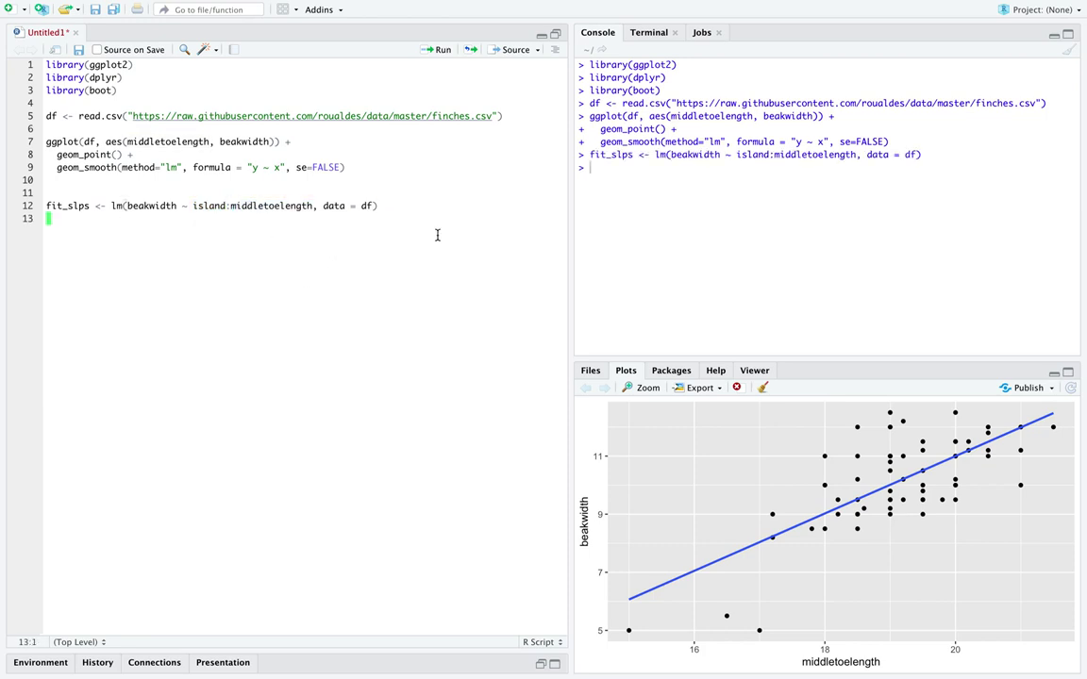
text(beta)
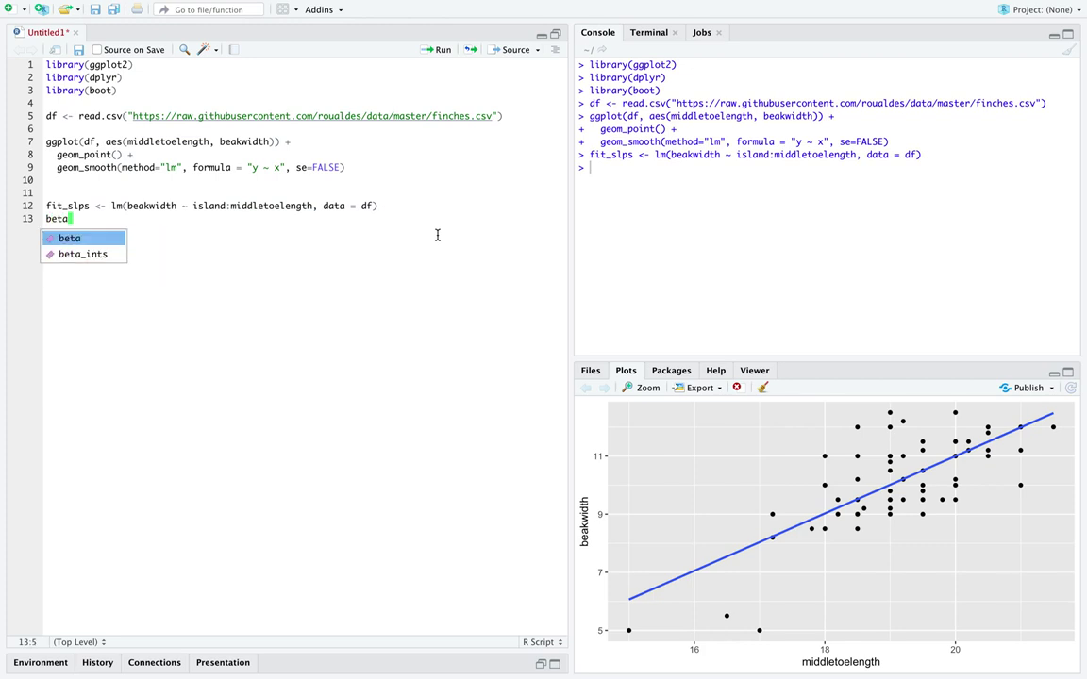
text(_slps <- co)
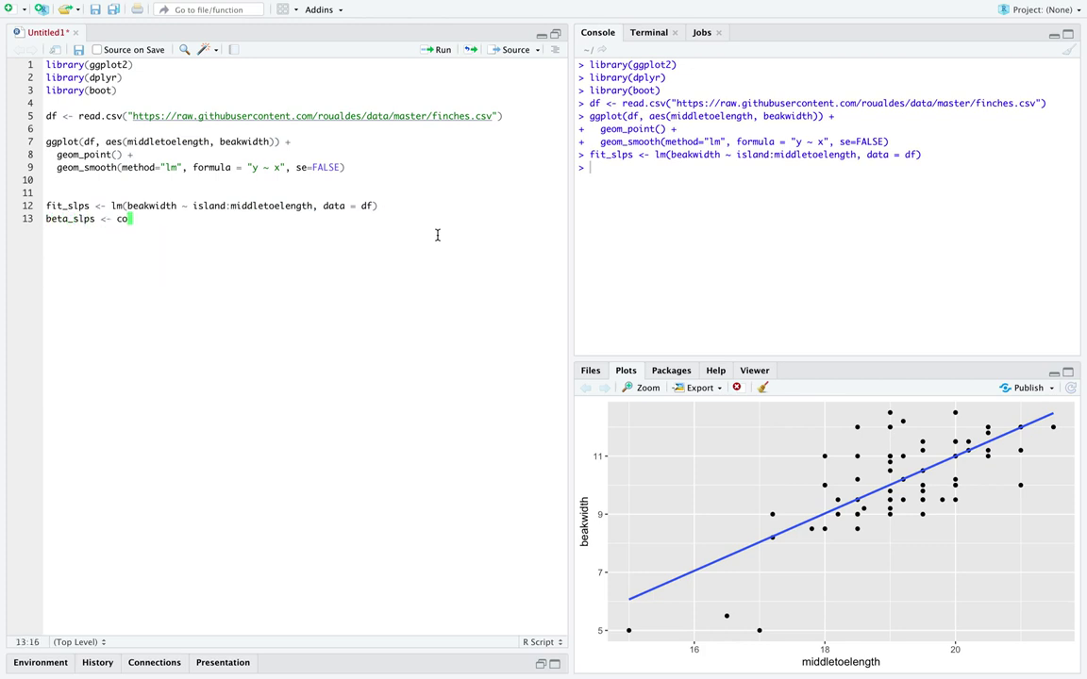
text(ef(fit_slps)
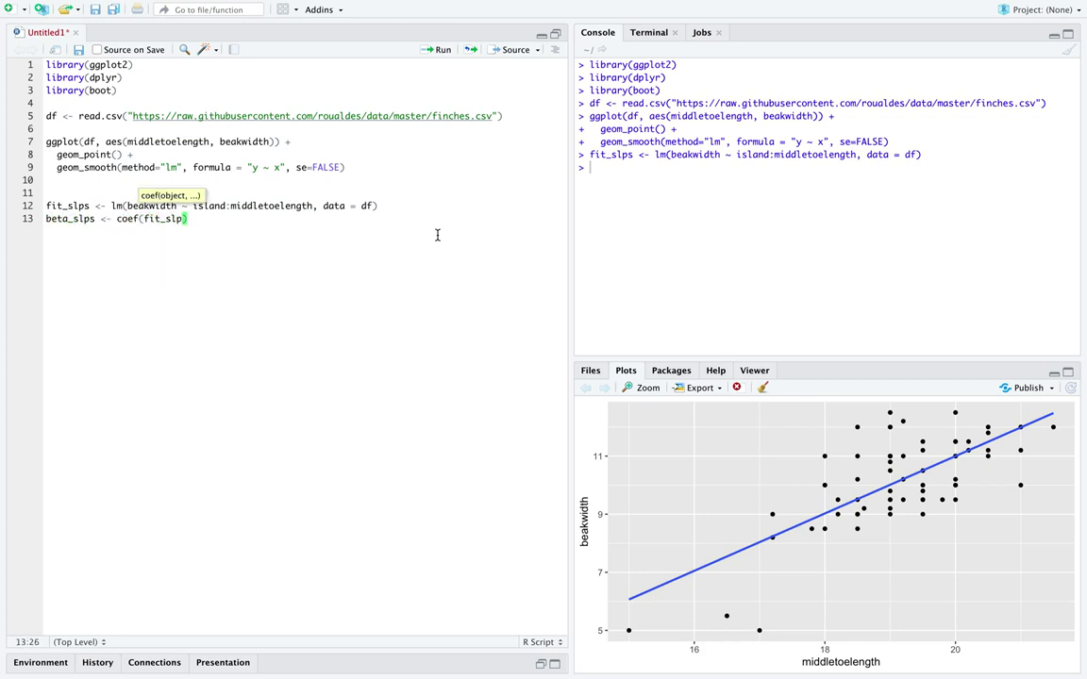
key(ctrl+Return)
Print beta_slps in the console to view the model coefficients.
click(792, 216)
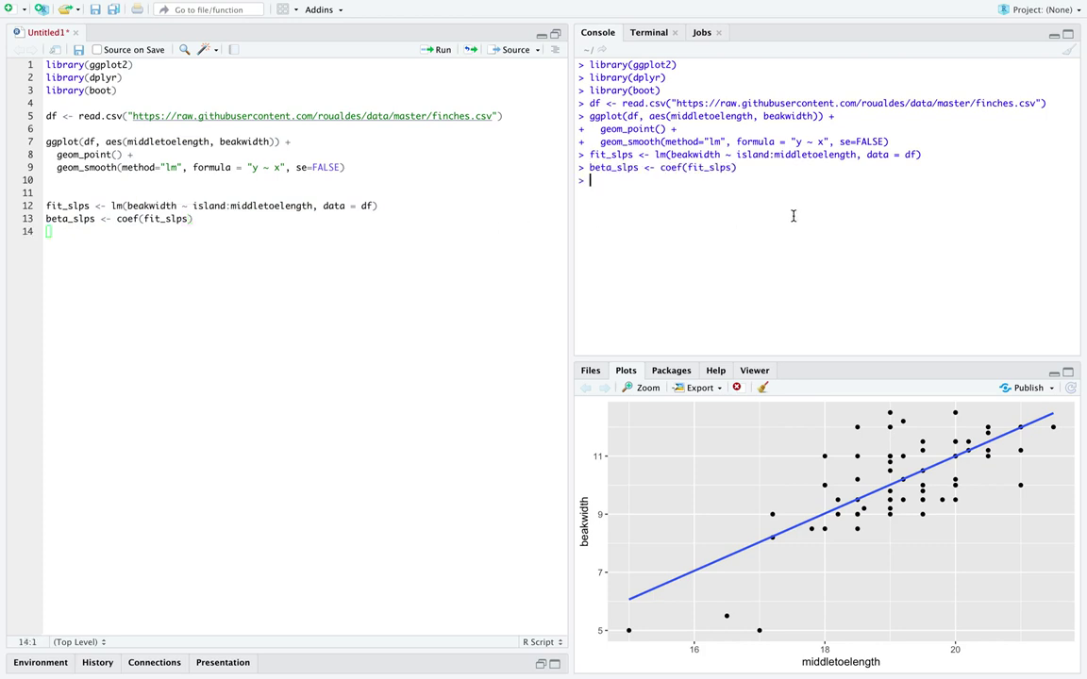
text(beta_slp)
key(Tab)
key(Return)
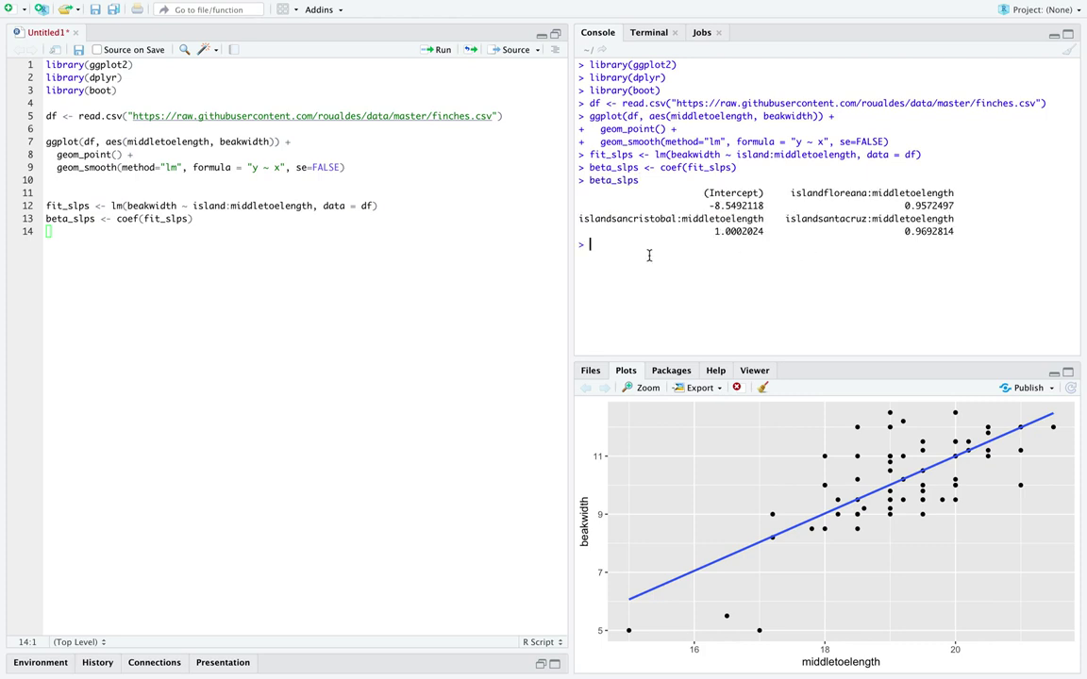
Add the script comment "## hat(beakwdith) = beta[1] + beta[2]*floreana*middletoelength" below the coefficient line.
key(Return)
text(## hat(beakwidth))
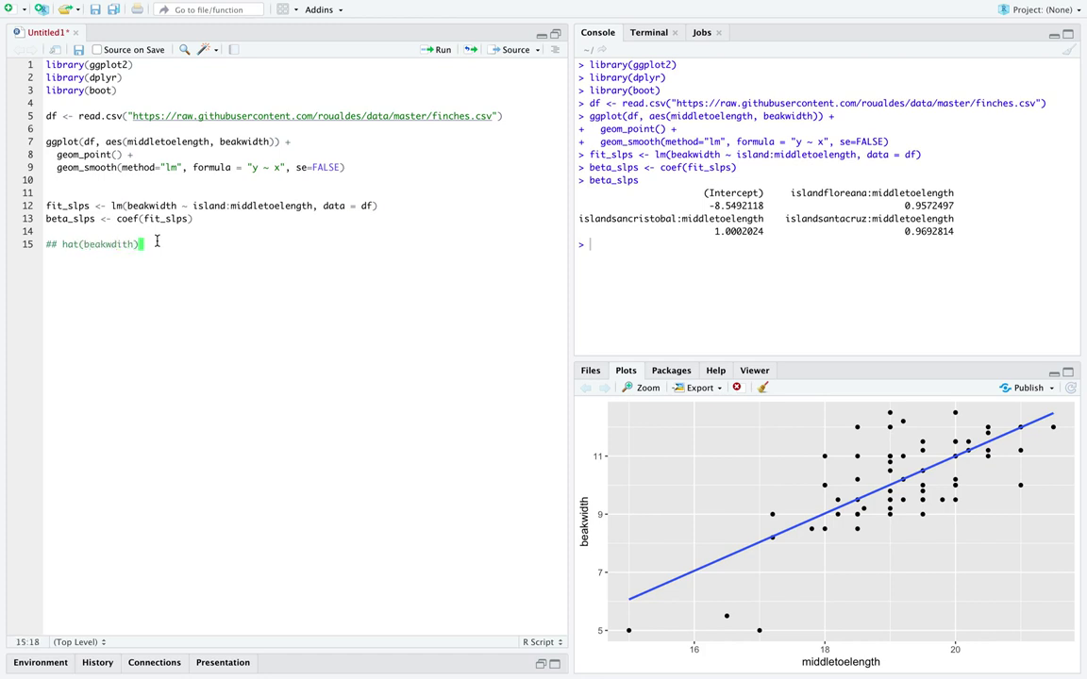
text( = beta[1)
text(] + beta[2]*)
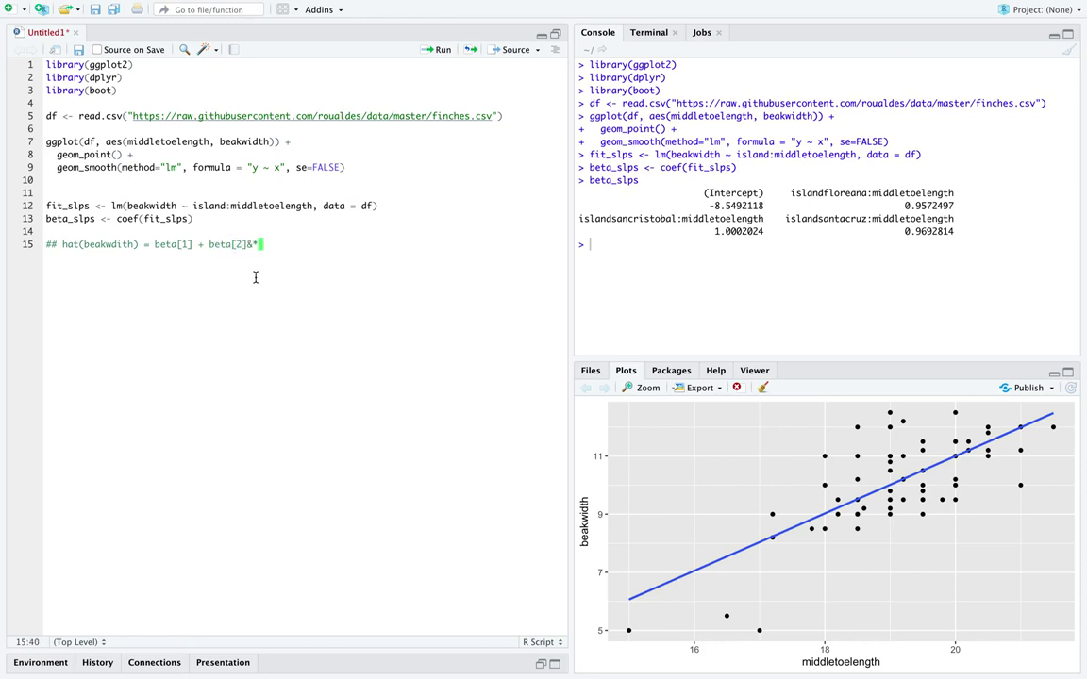
text(floreana)
text(*middletoelength)
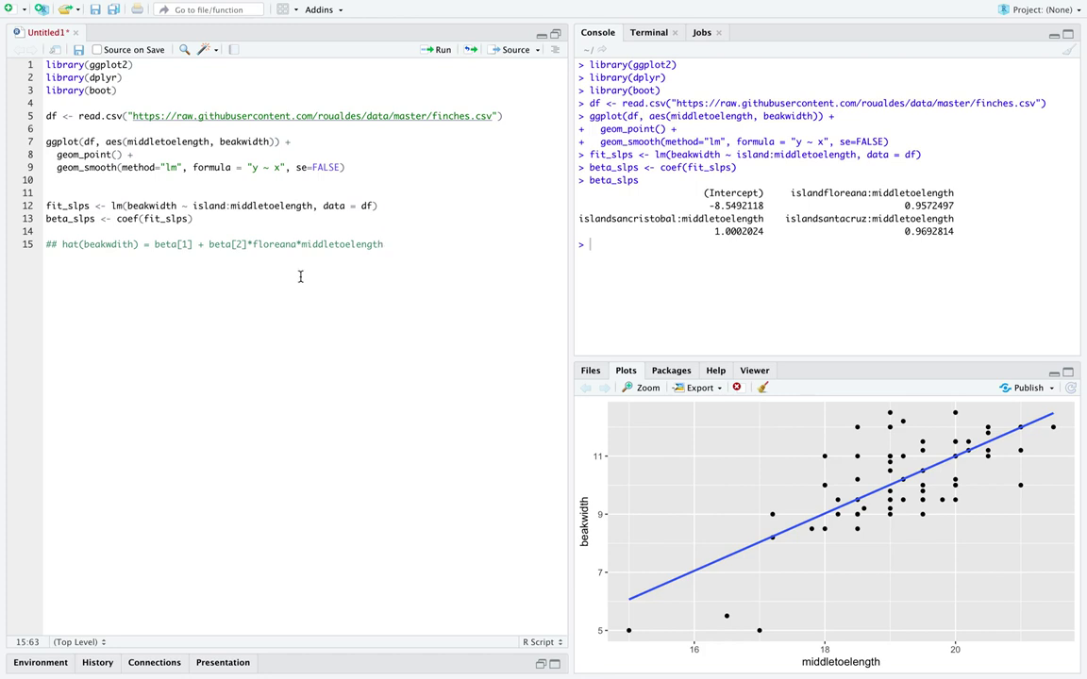
double_click(278, 244)
drag(209, 245, 368, 245)
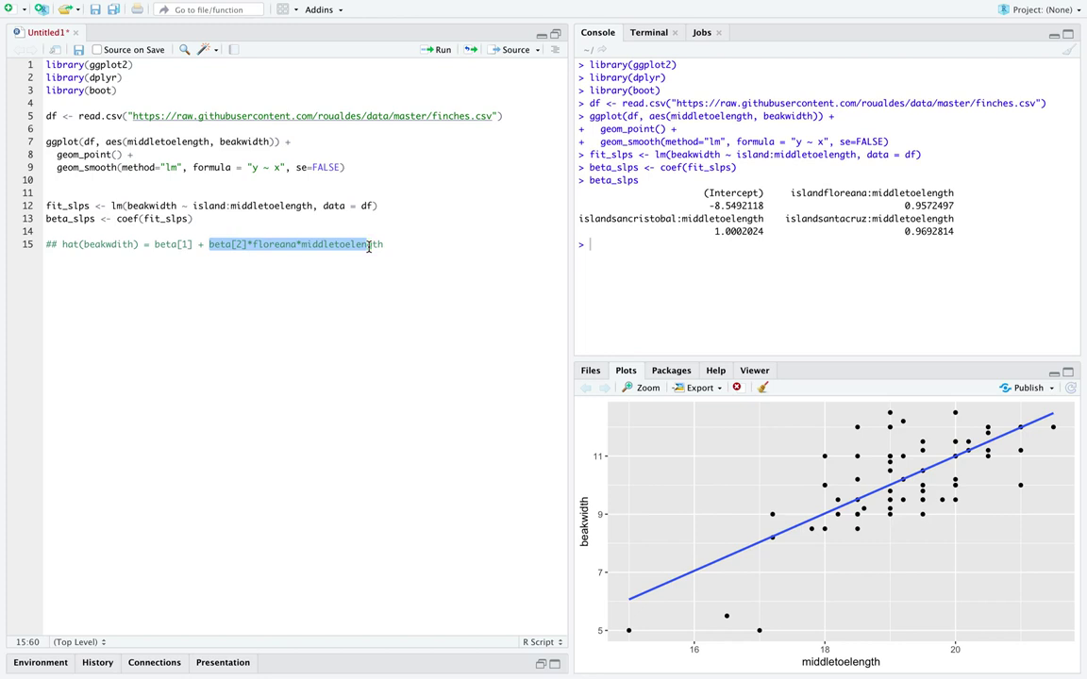
Continue the model comment with "+" and a new line "## beta[3] * sancristobal * middletoelength +".
click(391, 245)
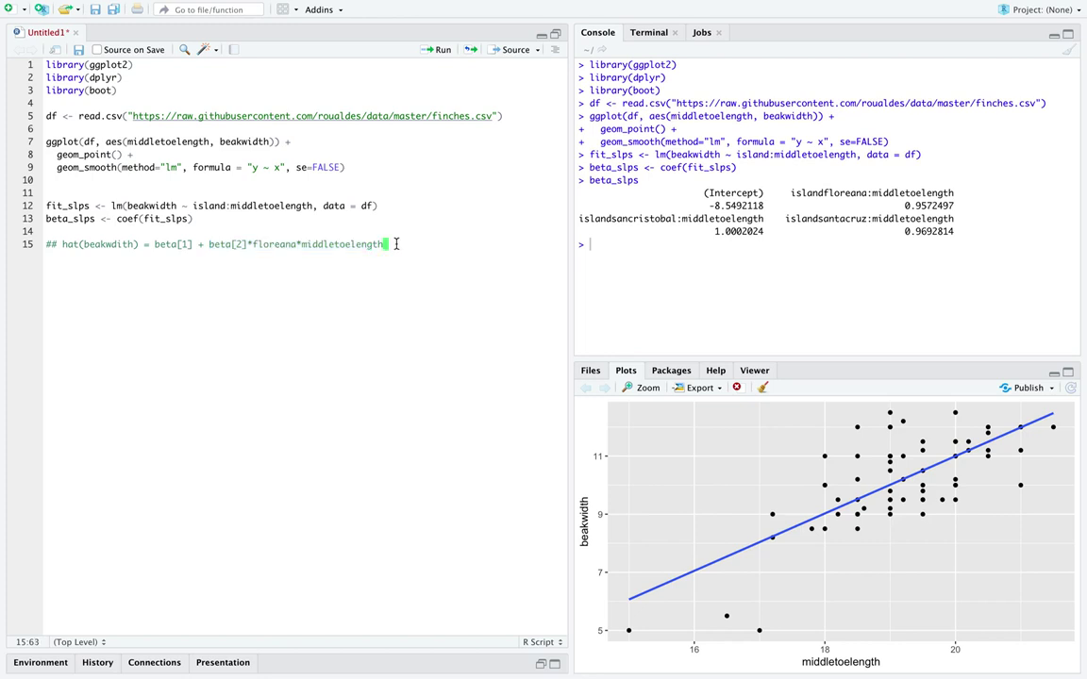
text(+)
key(Return)
text(## beta[3] * san)
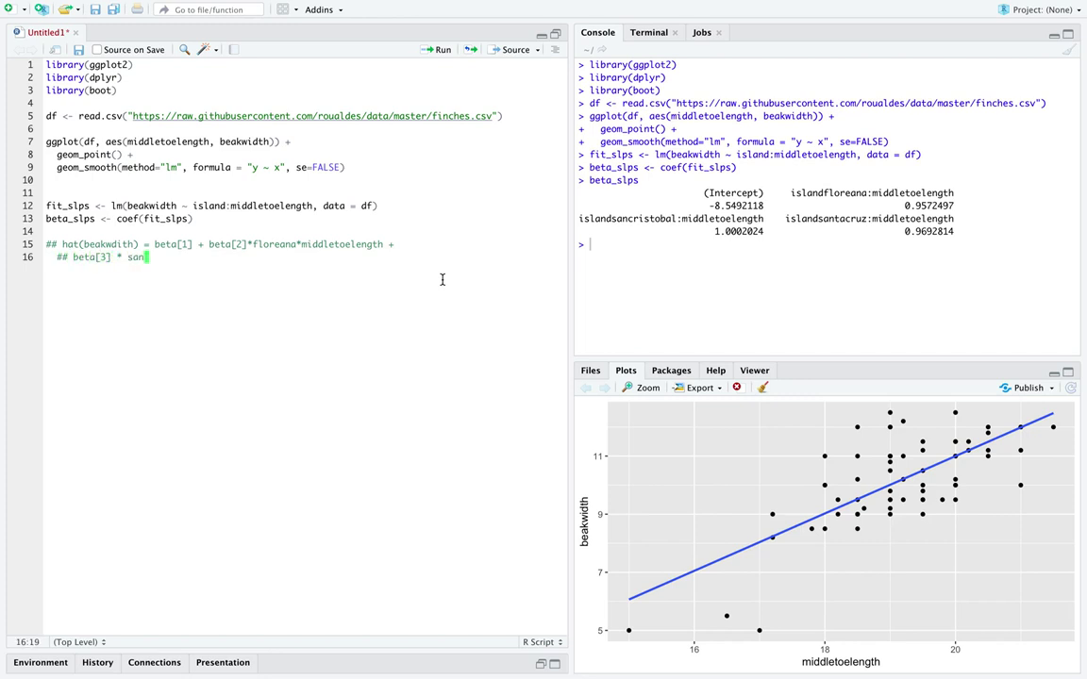
text(cristobal * middletoelength +)
Add the final comment line "## beta[4] * santacruz * middletoelength" to the model equation.
key(Return)
text(## beta[4 * sa)
key(BackSpace)
key(BackSpace)
key(BackSpace)
key(BackSpace)
key(BackSpace)
key(Right)
text(* stan)
key(BackSpace)
key(BackSpace)
key(BackSpace)
text(antacruz * middletoelength)
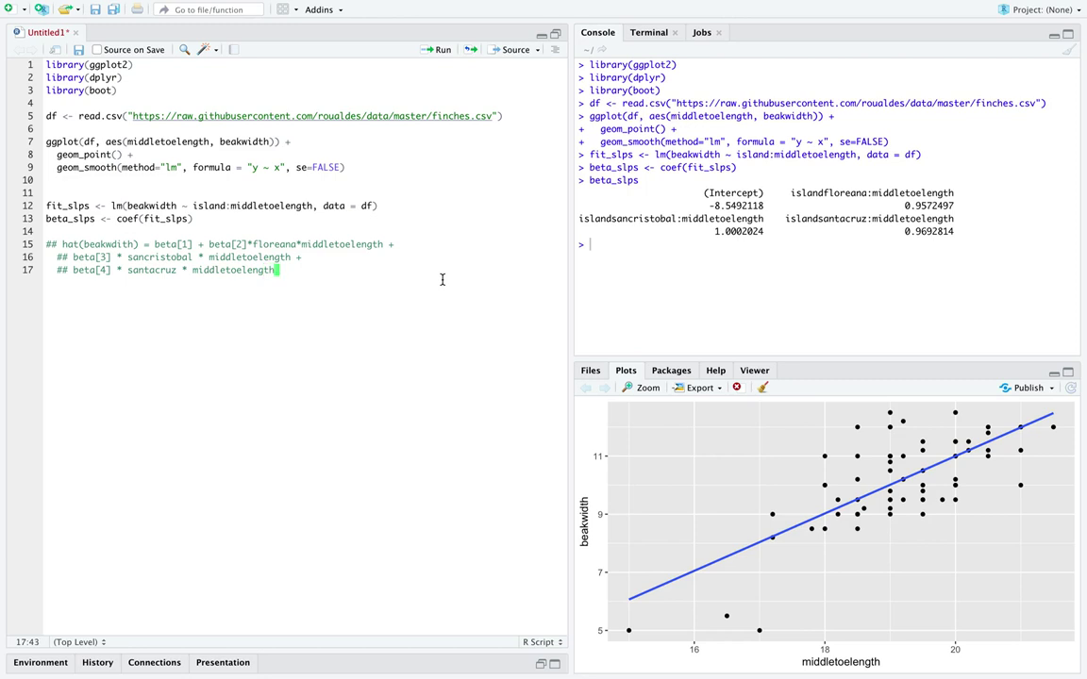
Compare the terms of the commented equation with the printed intercept and the slope coefficient of each island.
key(shift+Up)
key(shift+Up)
key(shift+Home)
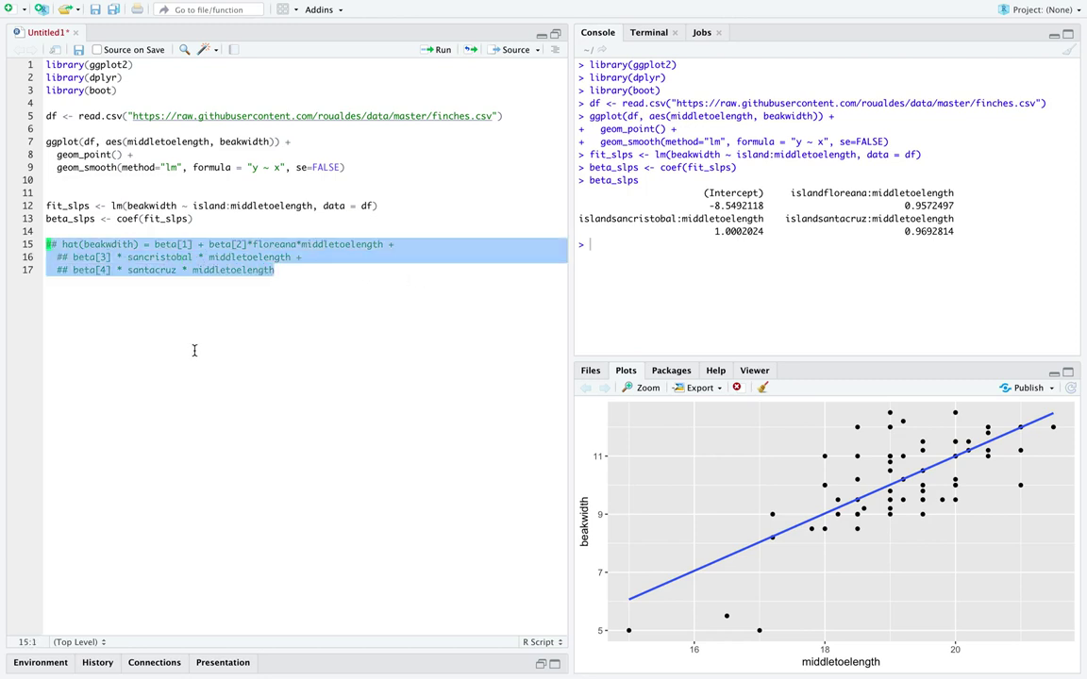
click(277, 270)
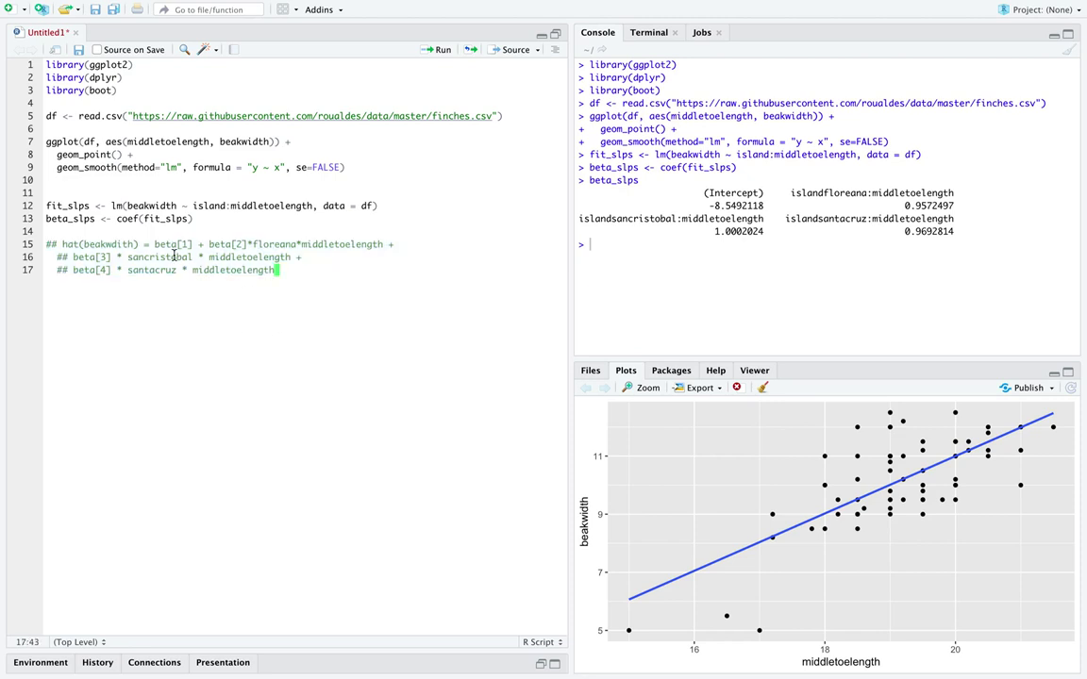
drag(155, 244, 208, 244)
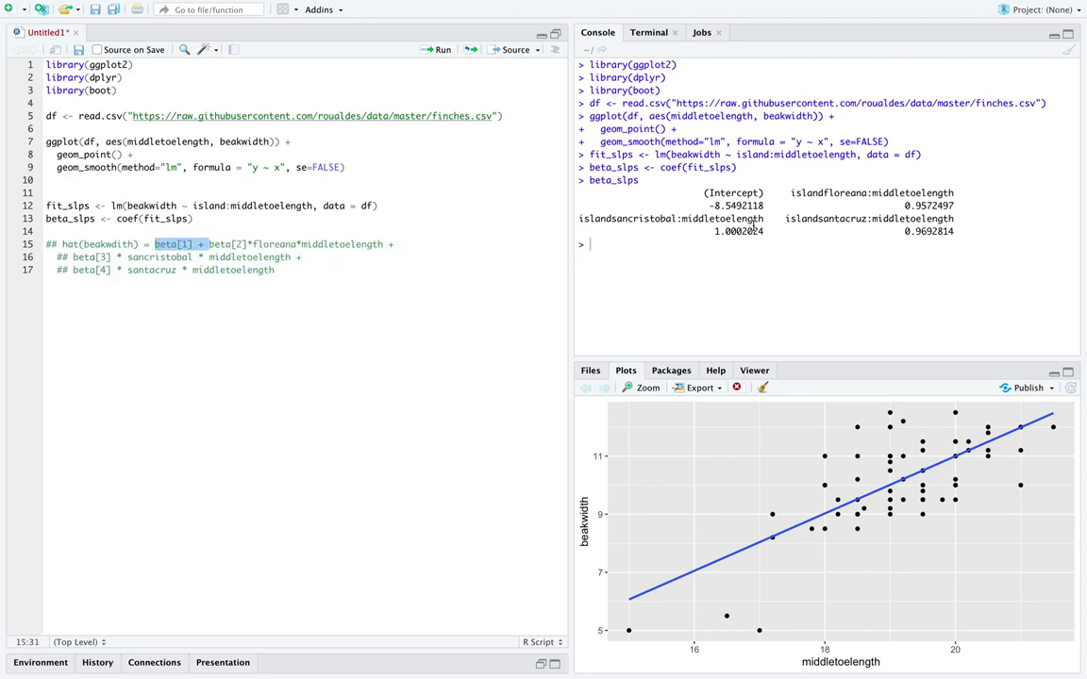
drag(765, 205, 705, 204)
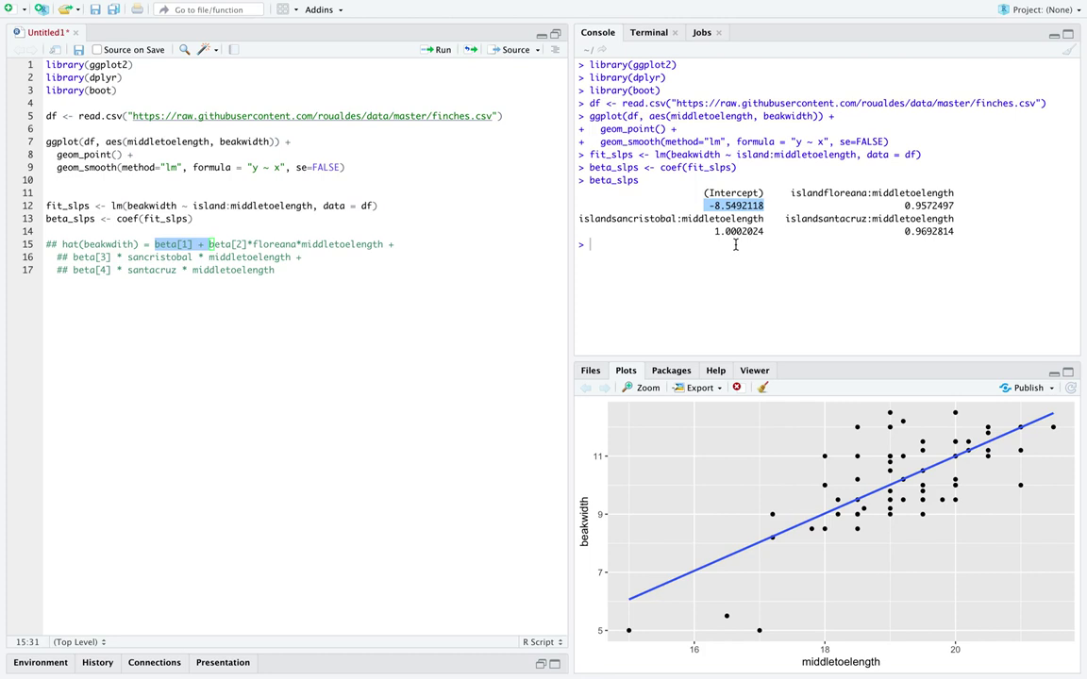
click(734, 245)
drag(904, 204, 957, 204)
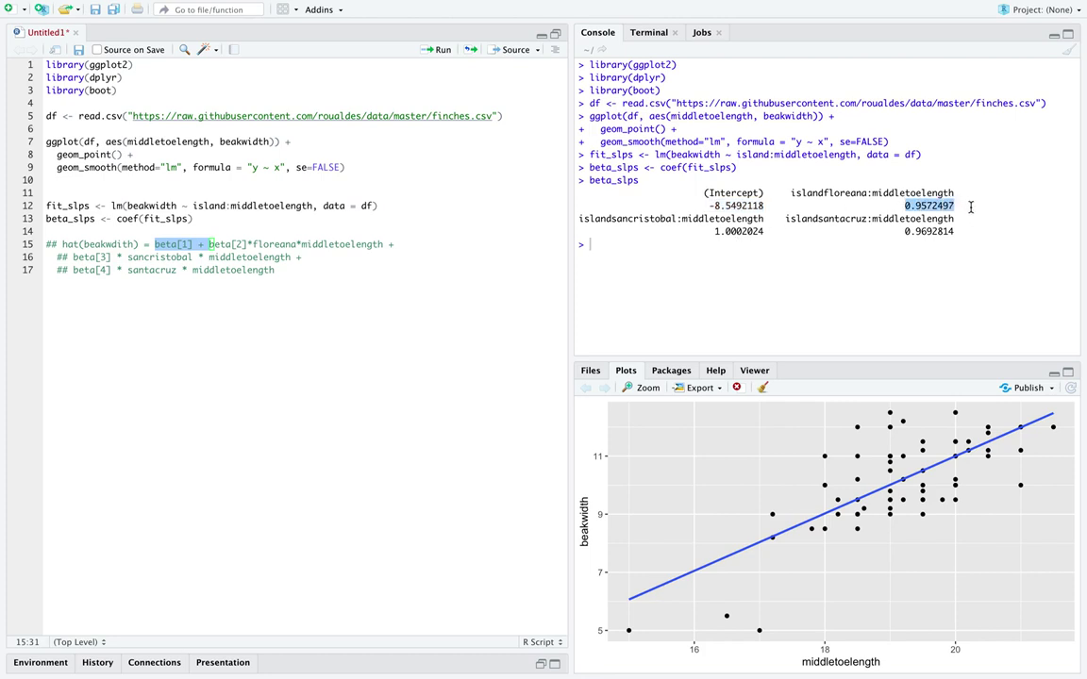
drag(958, 192, 718, 232)
click(874, 194)
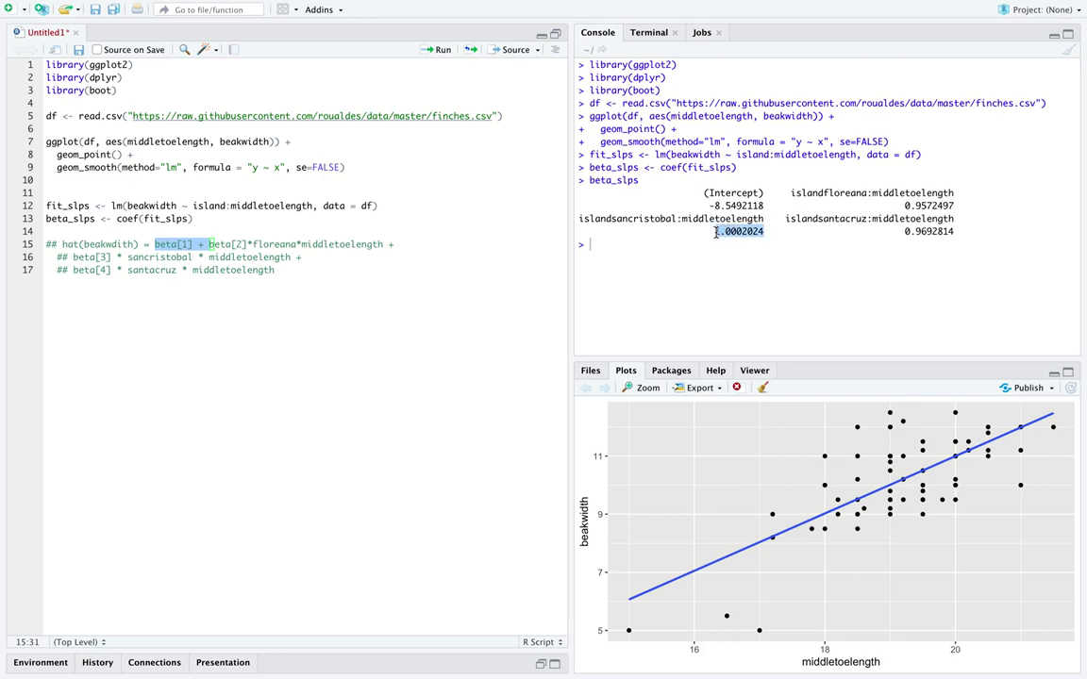
double_click(682, 218)
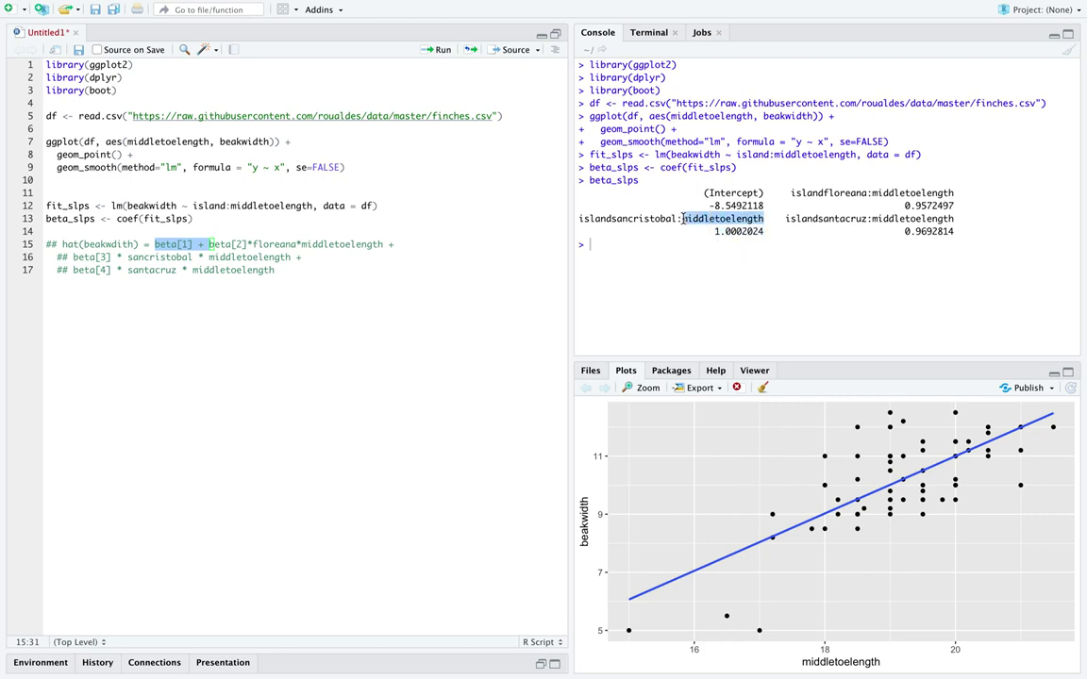
click(682, 218)
drag(682, 218, 582, 220)
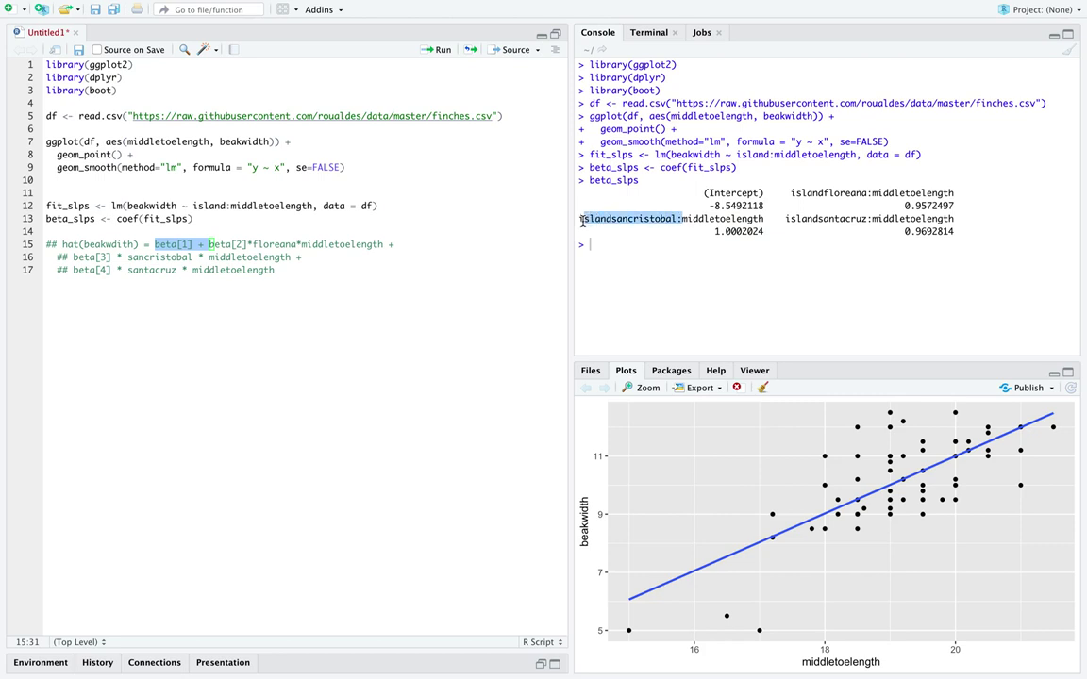
click(958, 231)
drag(960, 231, 870, 219)
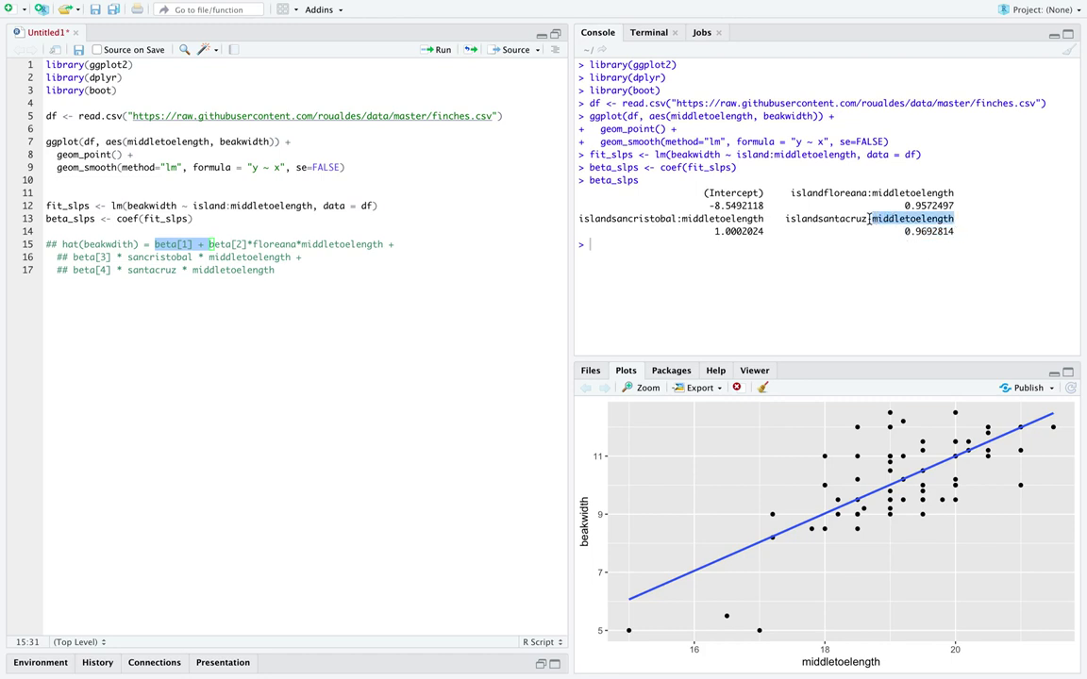
drag(870, 219, 797, 216)
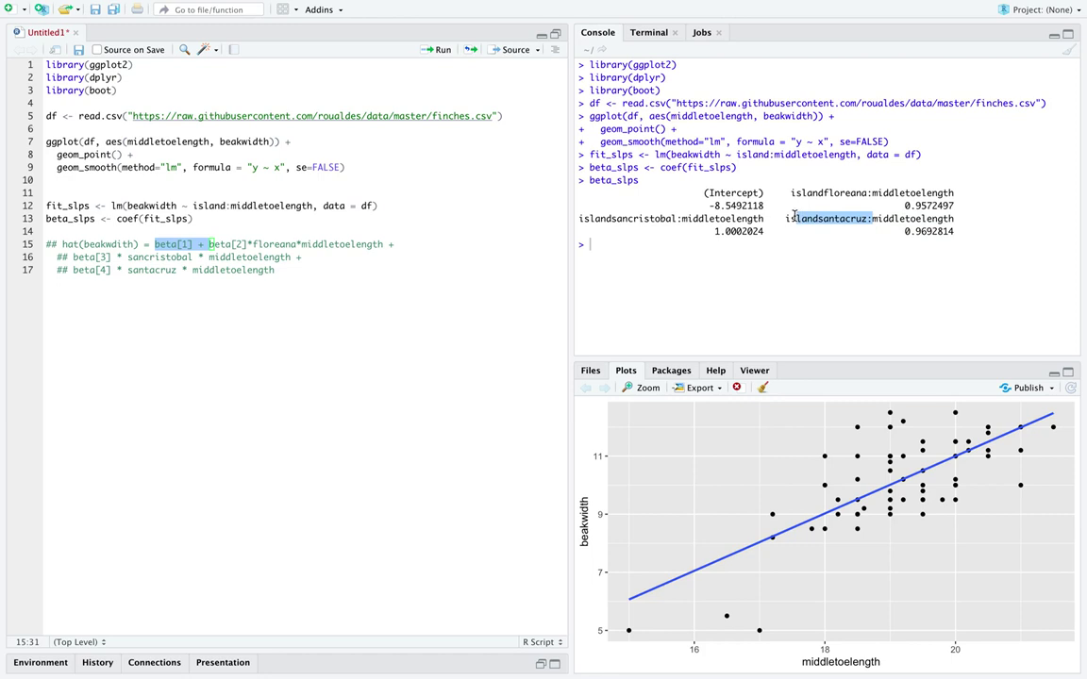
Write the predictor vector "c(1, 1 * 20, 0, 0)" for a Floreana finch below the model comment, leaving one blank line.
click(418, 293)
key(Return)
key(Return)
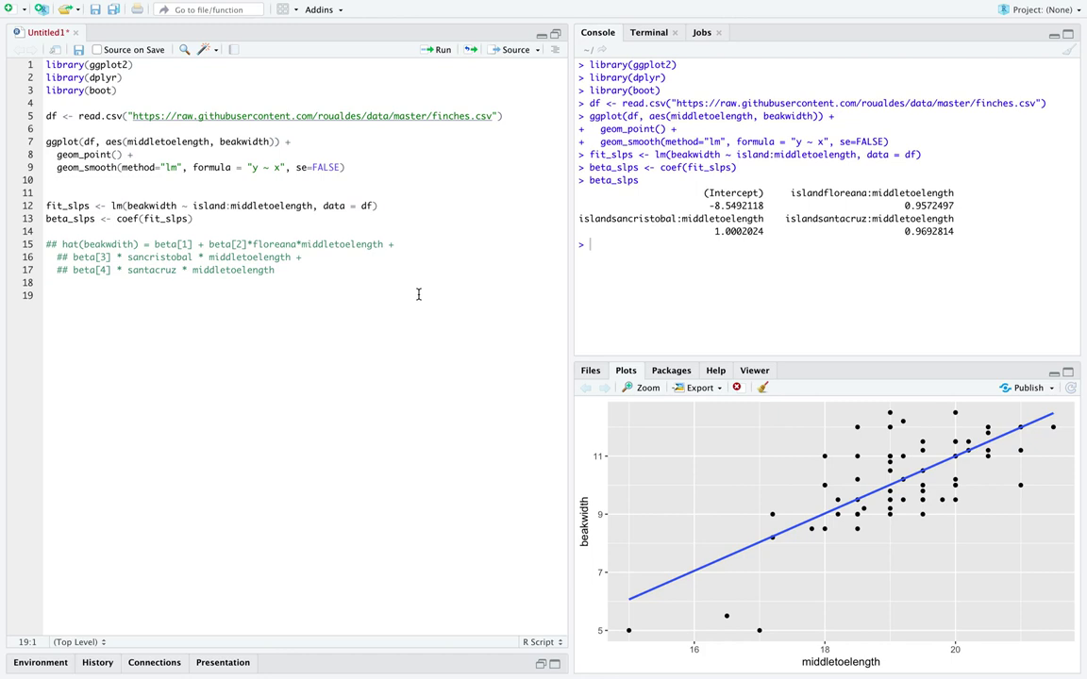
text(c(1, 1 * 20)
key(Left)
key(Left)
key(Left)
key(Left)
key(Left)
key(Left)
key(Left)
key(Left)
key(Left)
key(Right)
key(Right)
key(Right)
key(Right)
key(Right)
key(Right)
key(Right)
key(Right)
key(Right)
text(, 0, 0)
drag(67, 296, 86, 296)
key(shift+Right)
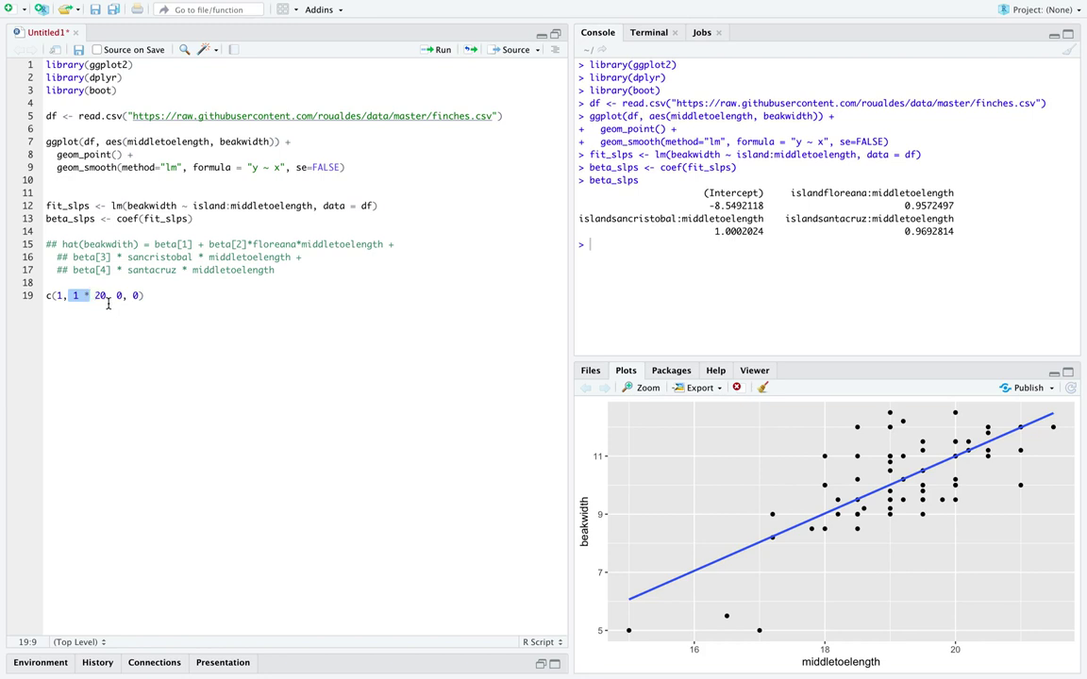
drag(116, 296, 146, 295)
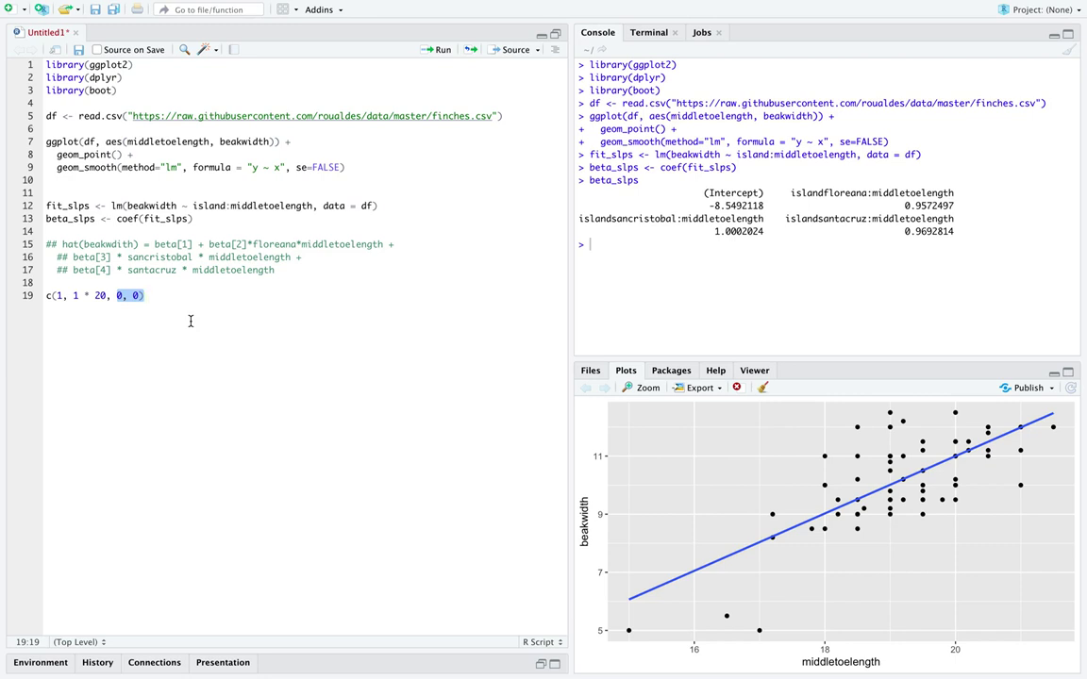
Put "beta_slps *" in front of the predictor vector.
click(163, 295)
key(Home)
text(beta_slps)
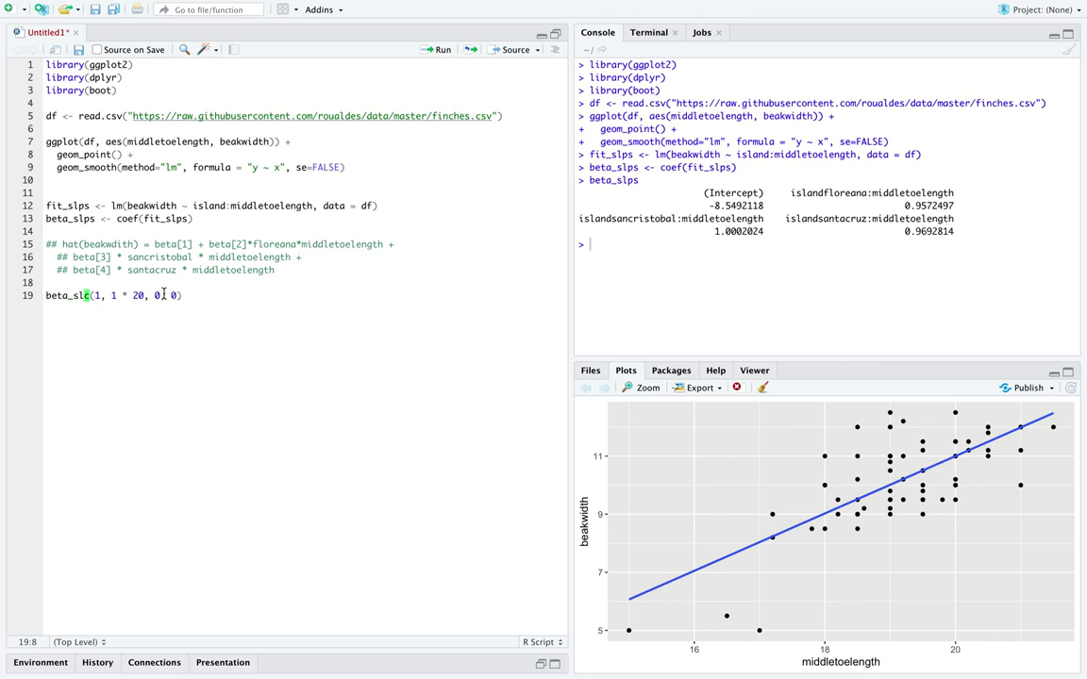
text( *)
key(Home)
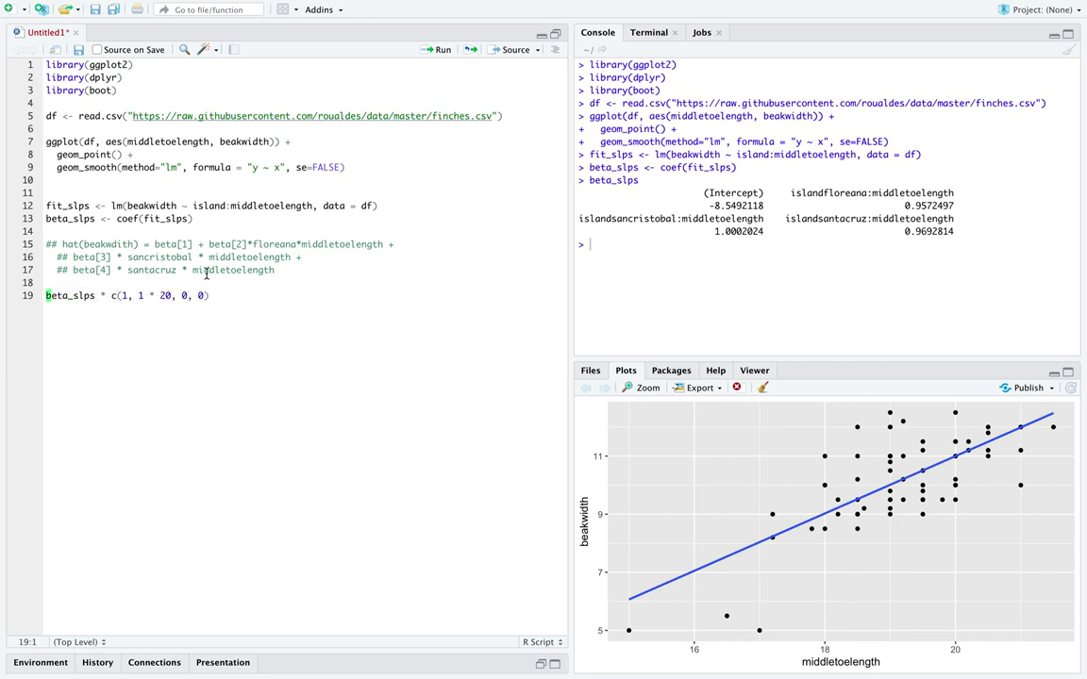
Wrap the product of beta_slps and the vector in sum() and run the line.
drag(211, 295, 120, 296)
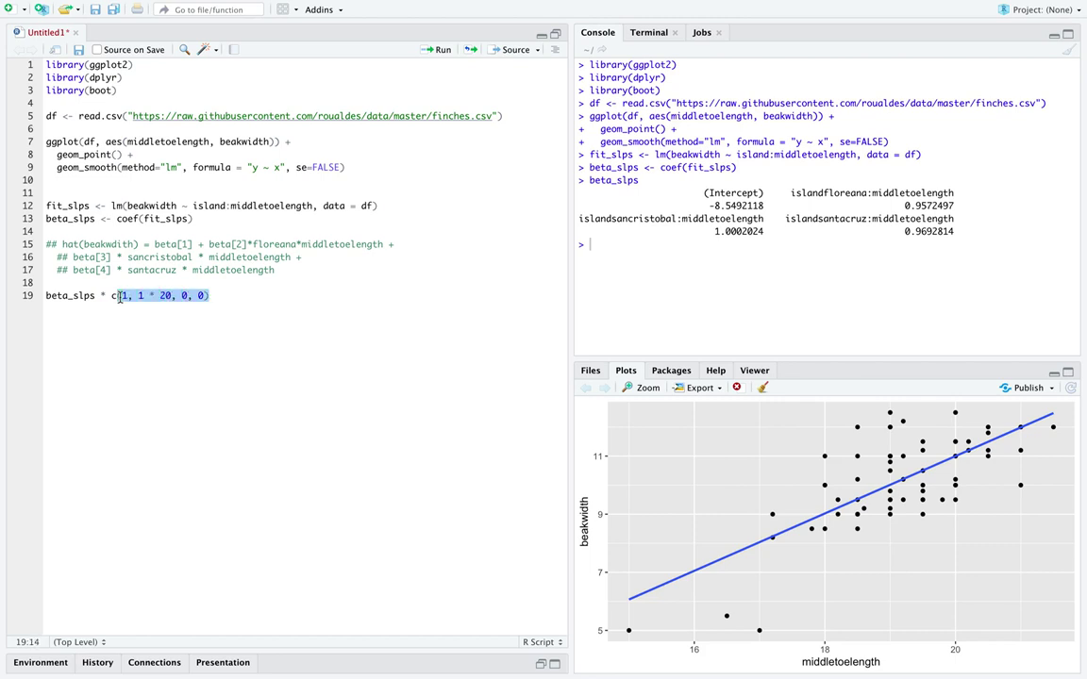
key(Home)
text(sum()
key(End)
text())
key(ctrl+Return)
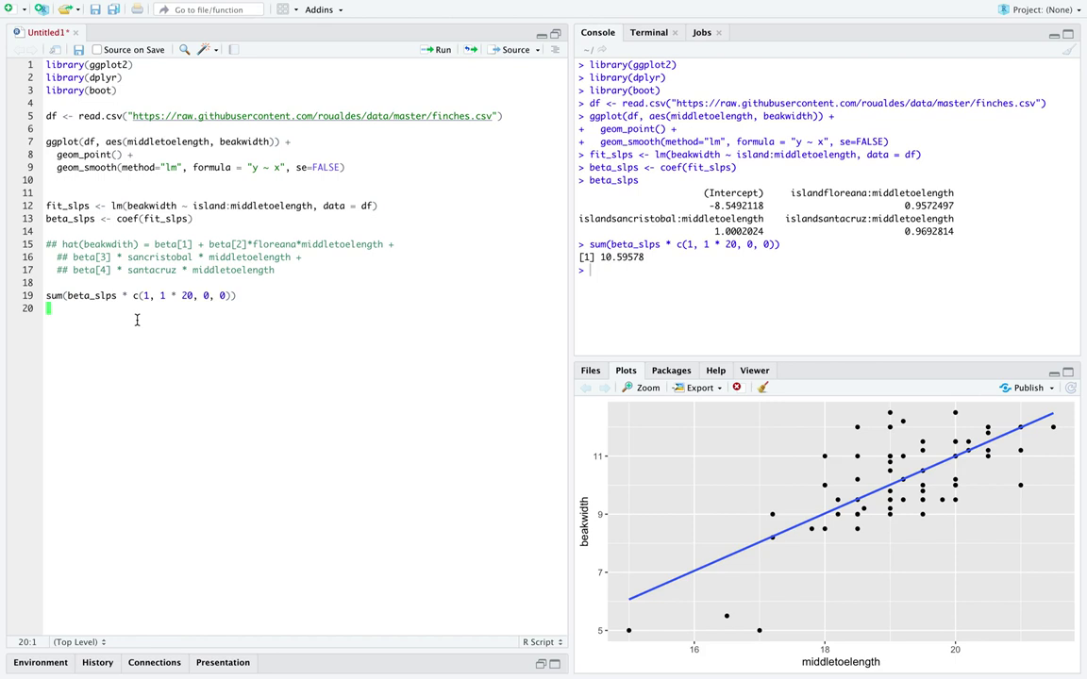
Add and run "X <- model.matrix(fit_slps)" below the sum line.
click(158, 296)
drag(158, 296, 196, 295)
click(272, 293)
key(Return)
key(Return)
text(X <- model.matrix)
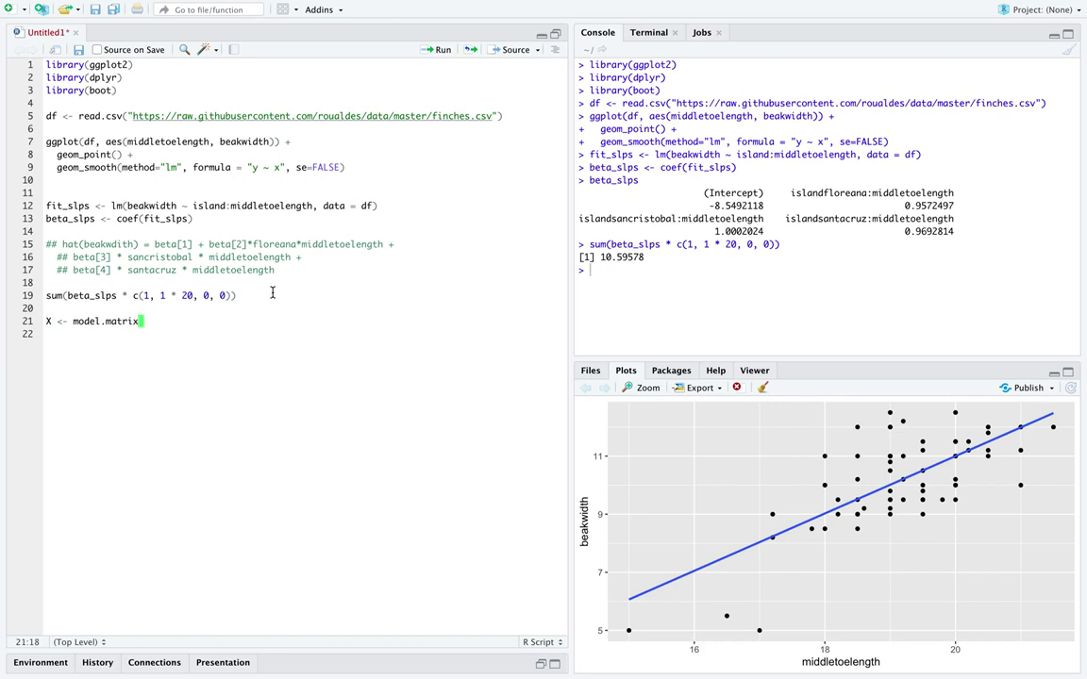
text((fit_slps)
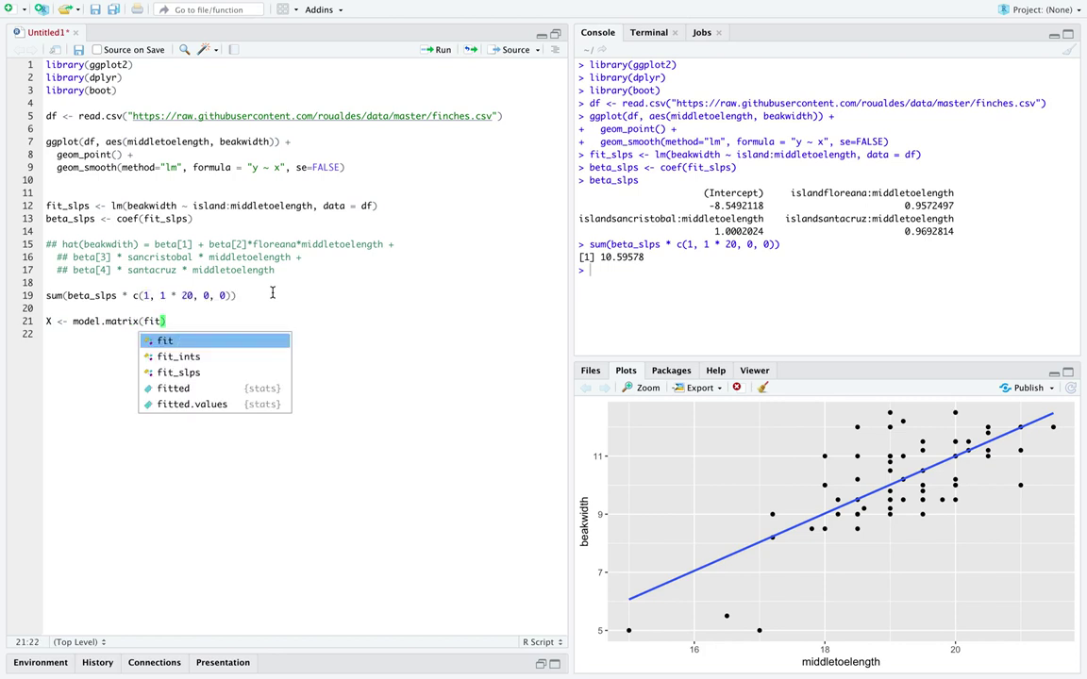
key(ctrl+Return)
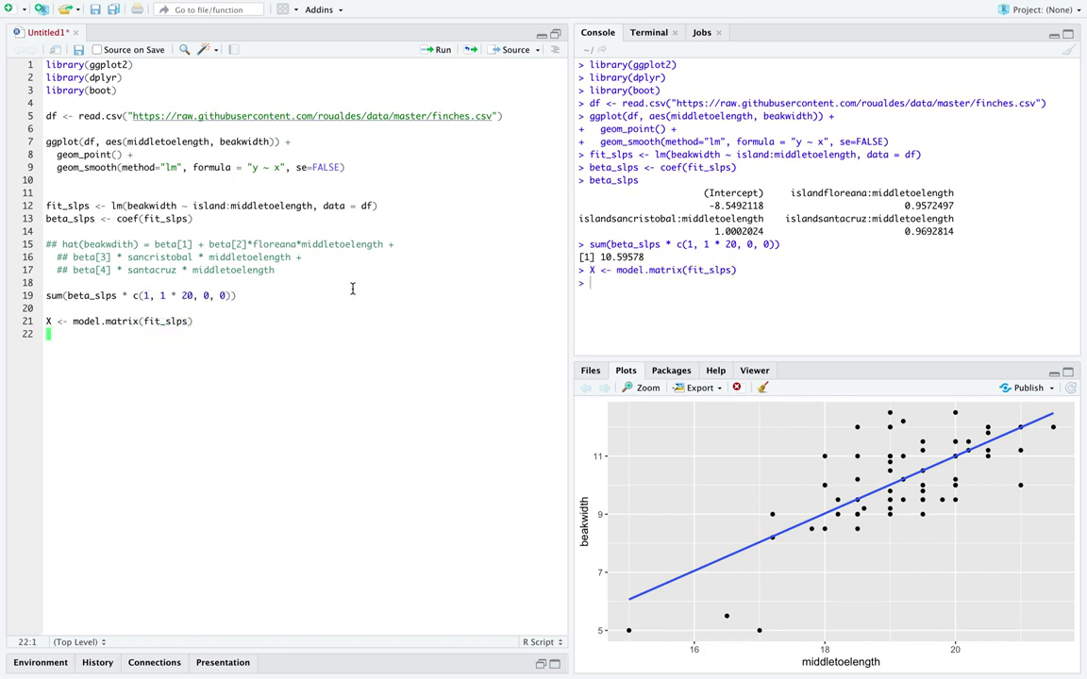
Run "head(X)" in the console and examine the first row's intercept and island columns.
text(head(X))
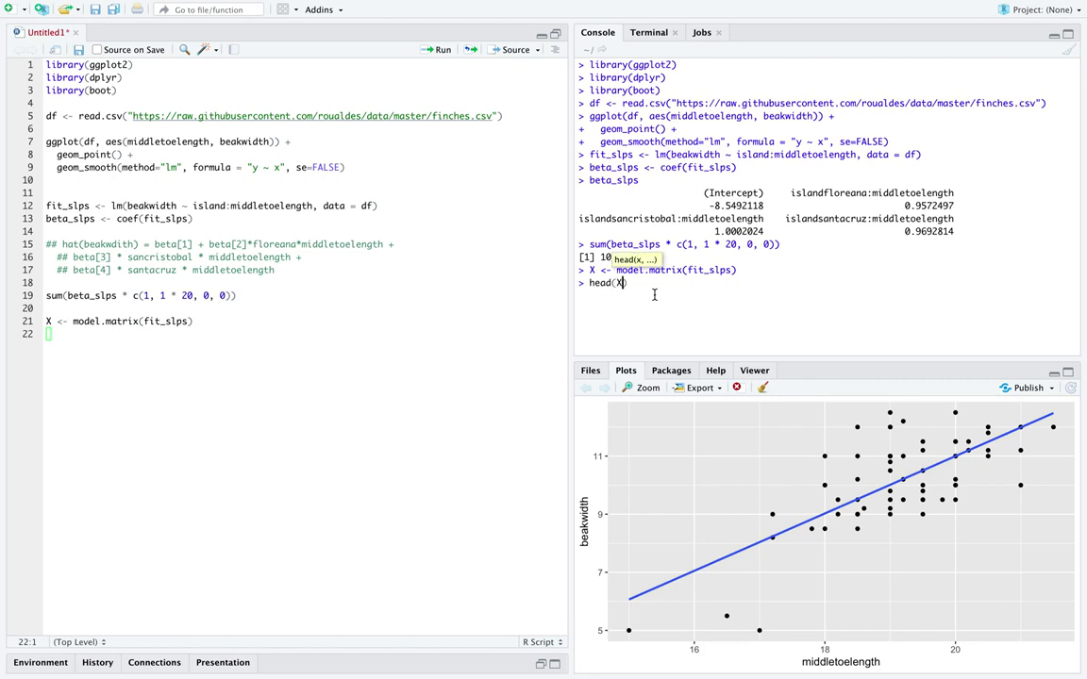
key(Return)
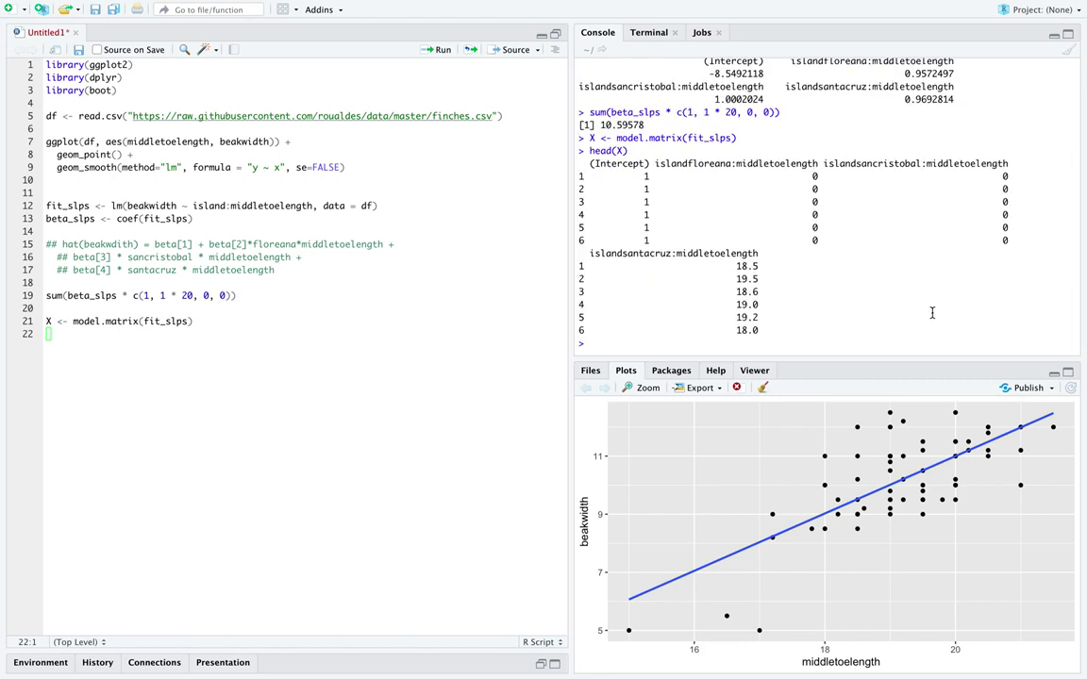
double_click(645, 175)
double_click(814, 177)
double_click(1005, 176)
double_click(740, 267)
drag(759, 253, 678, 251)
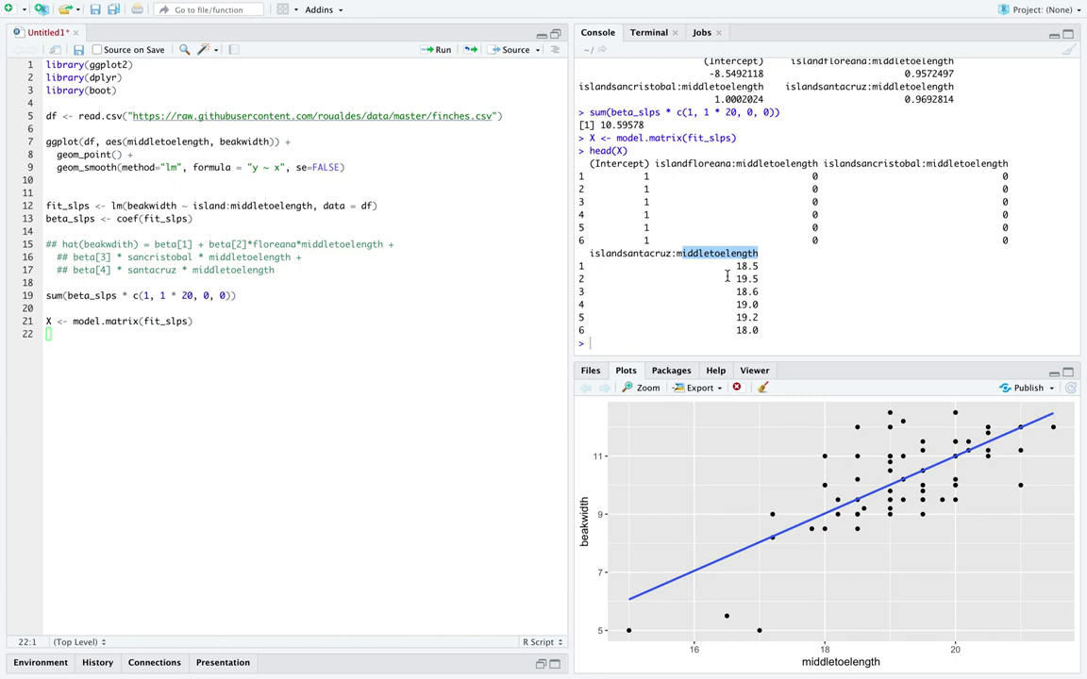
drag(731, 267, 759, 267)
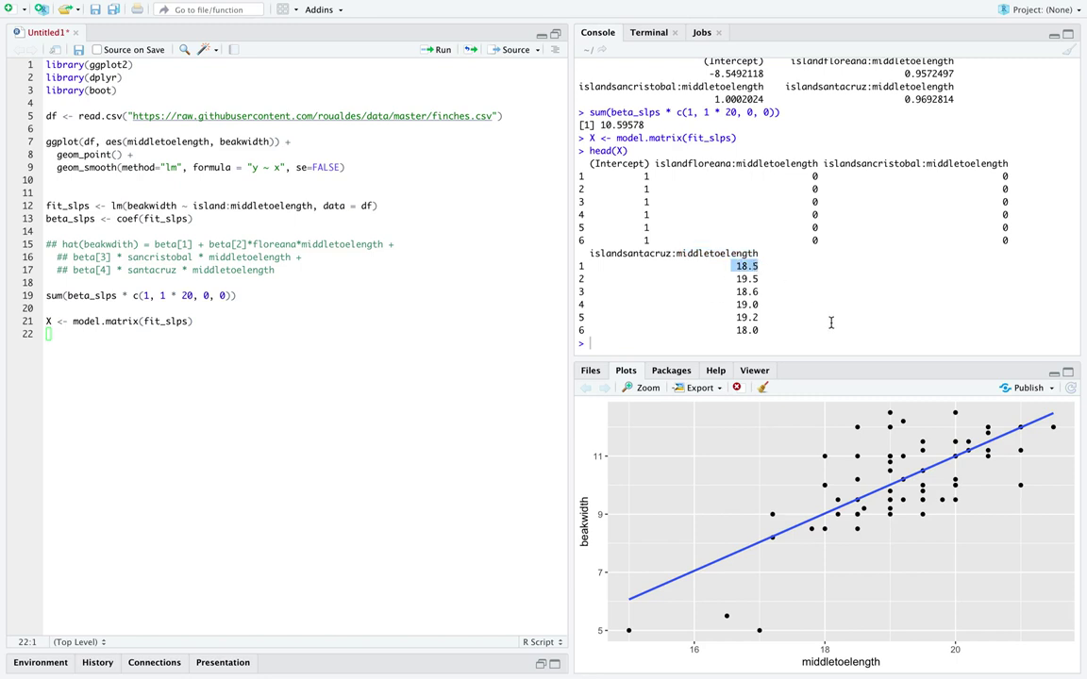
Run "tail(X)" in the console to view the last rows of the model matrix.
click(696, 341)
text(tail(X)
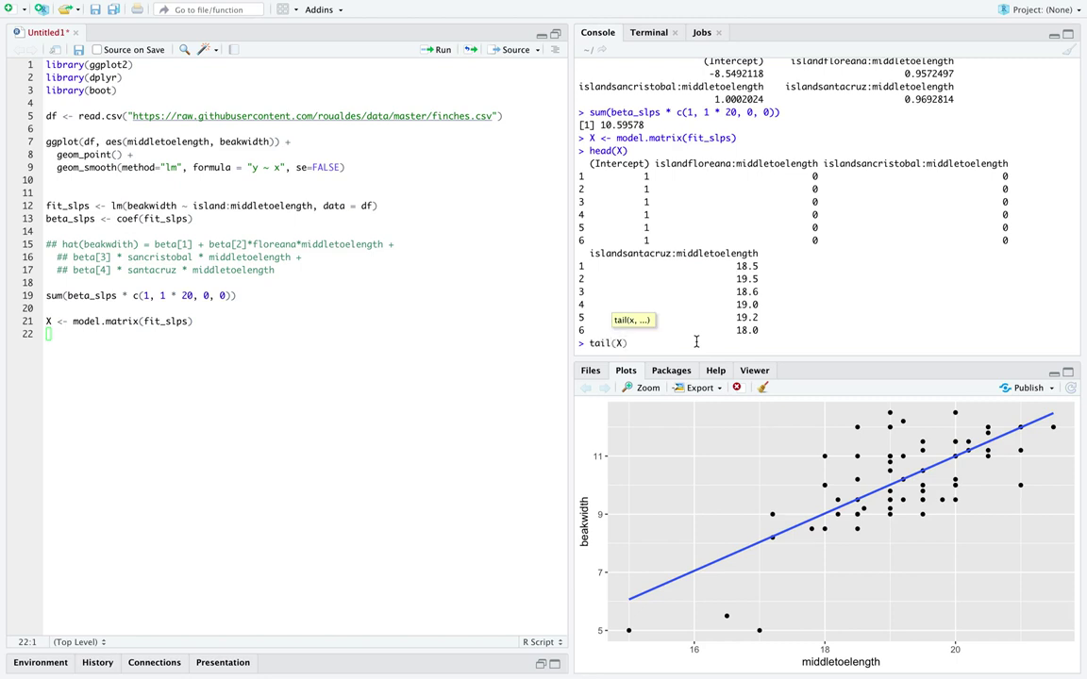
key(Return)
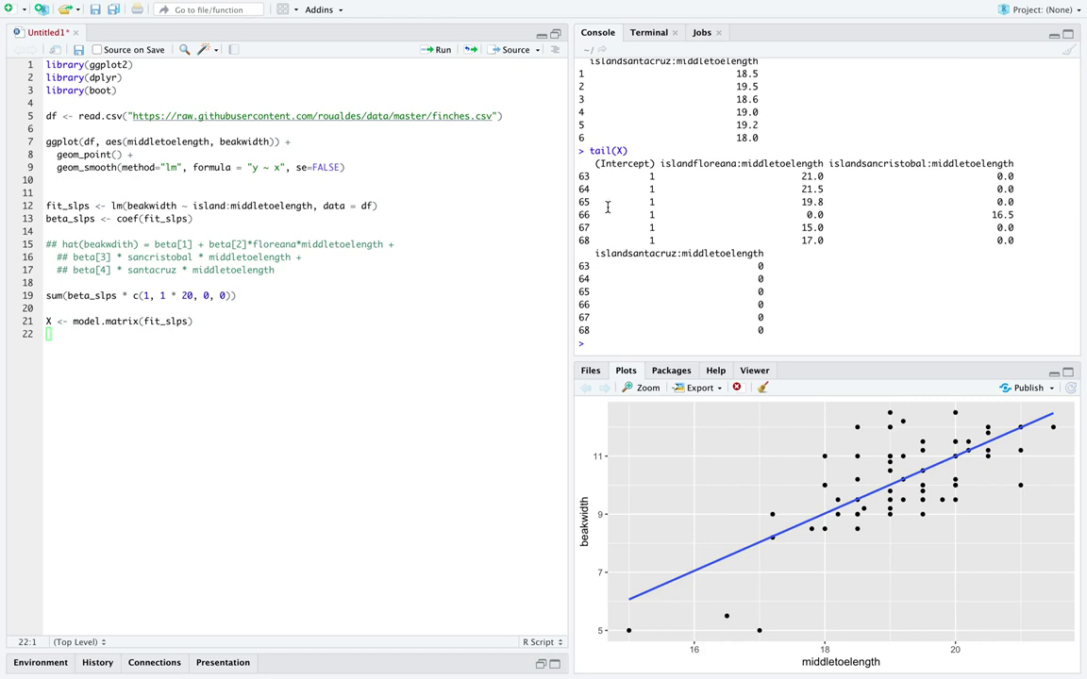
Examine rows 66 and 68 of the model matrix, comparing their values across the island slope columns.
drag(581, 213, 1002, 214)
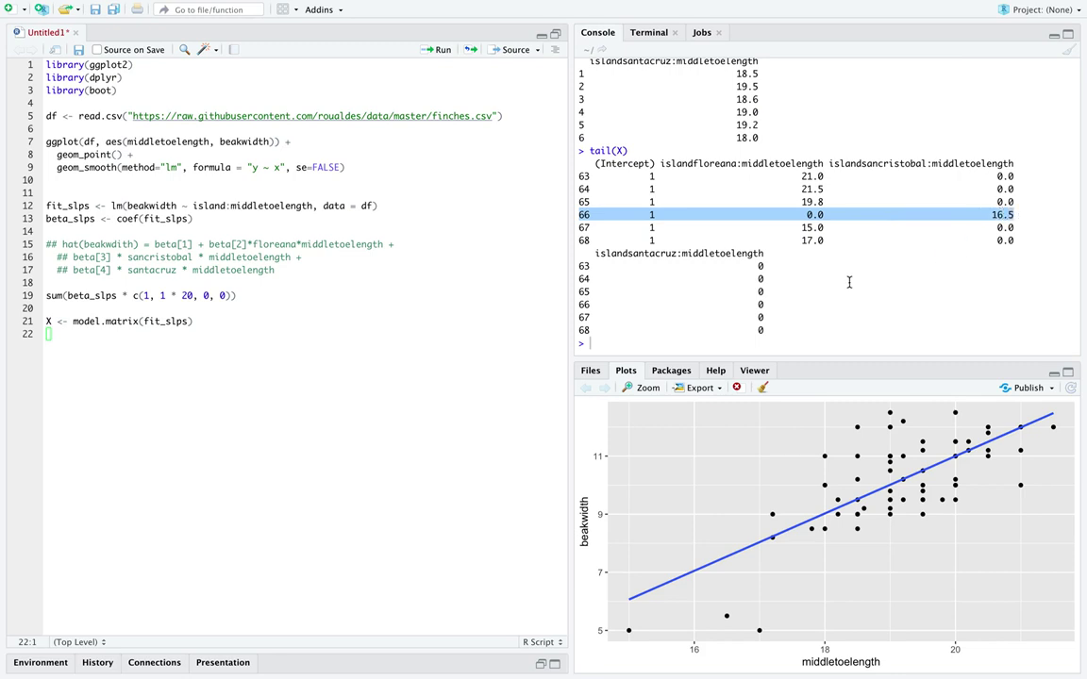
click(770, 303)
drag(771, 303, 578, 305)
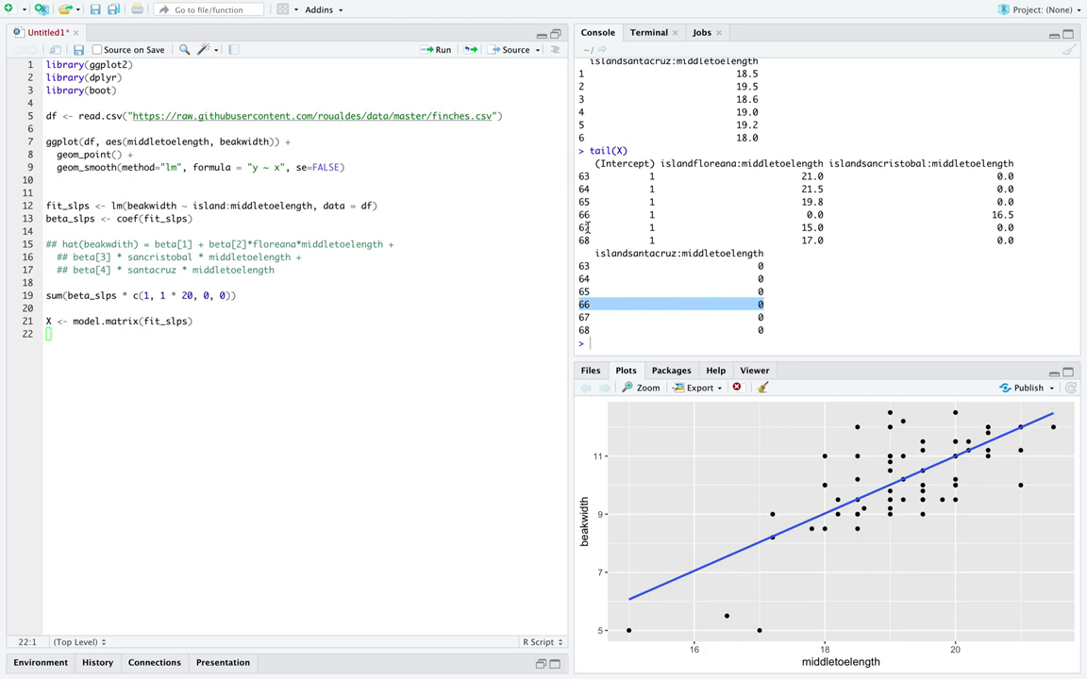
click(578, 216)
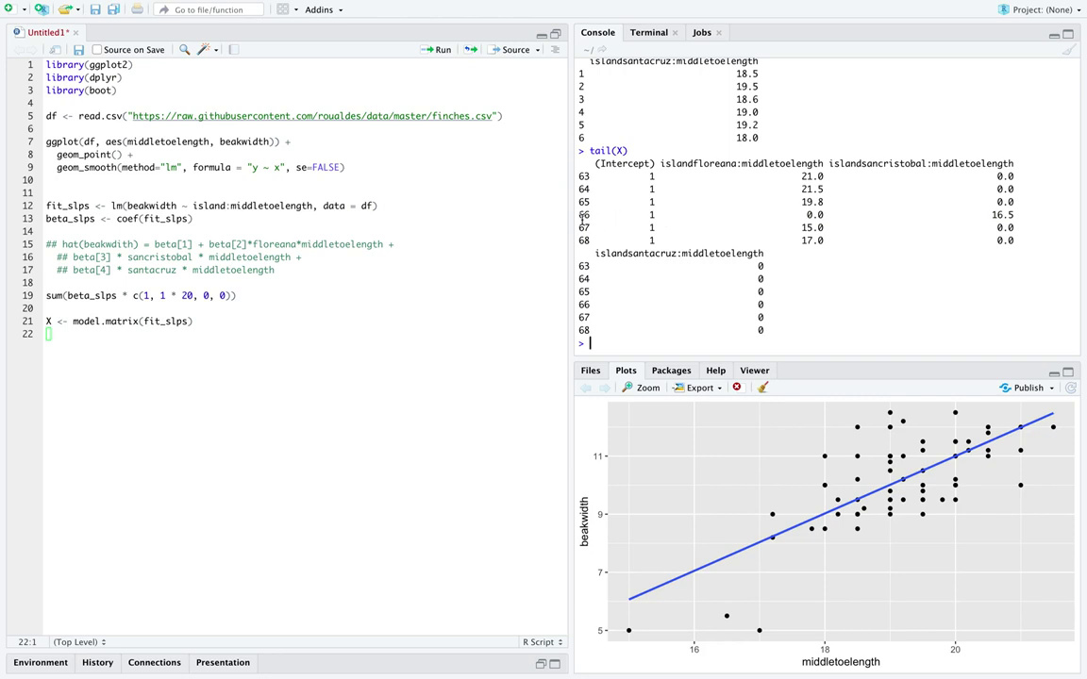
drag(578, 216, 1023, 211)
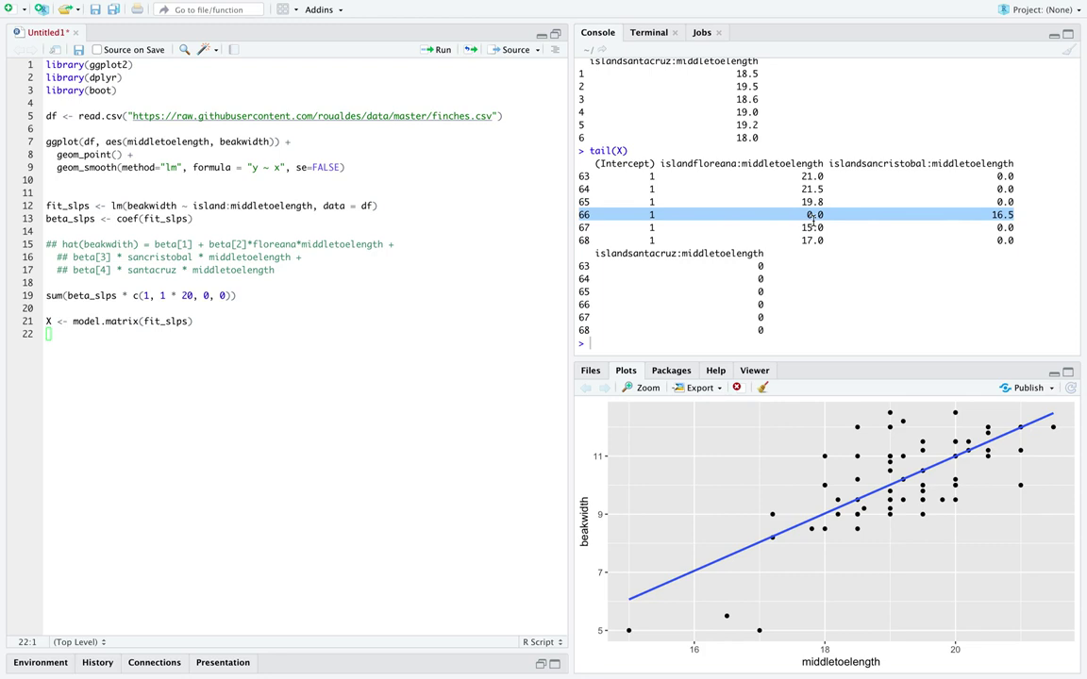
click(1016, 214)
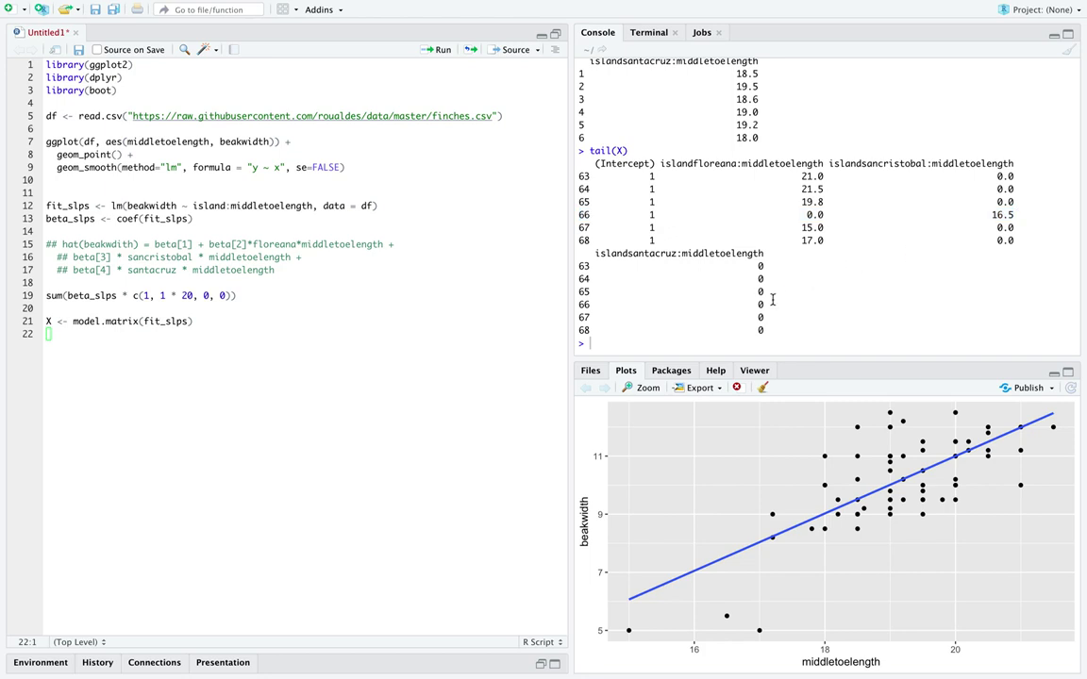
drag(758, 303, 792, 303)
click(578, 241)
drag(578, 241, 1006, 235)
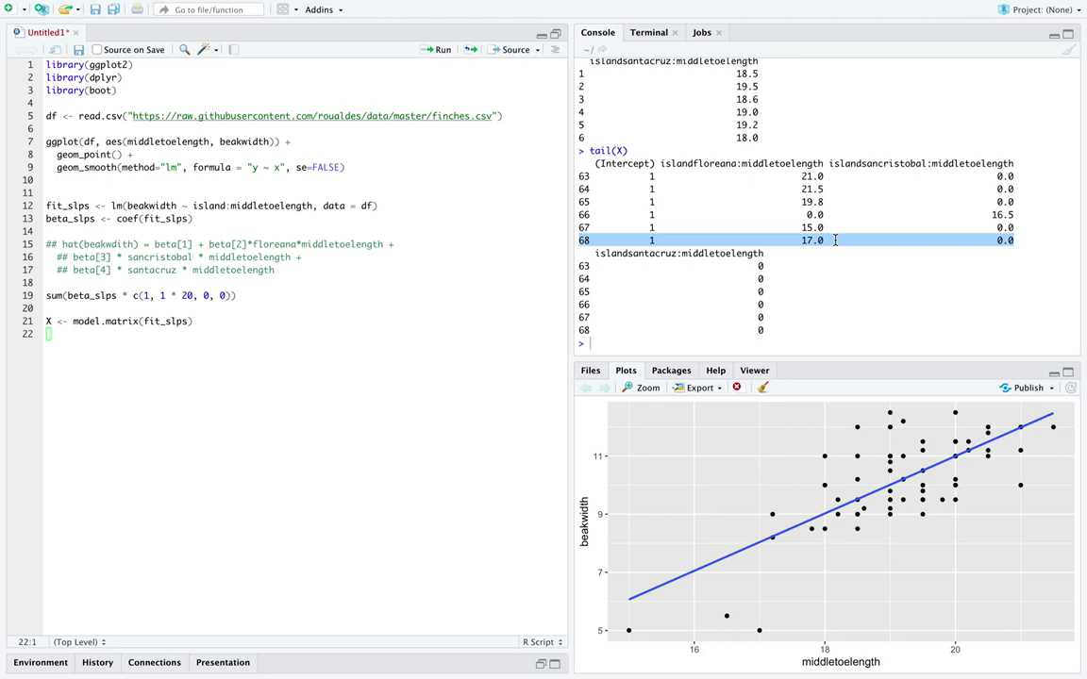
Examine row 68's San Cristobal and Santa Cruz values in the model matrix, relating them to the island:middletoelength term of the lm formula.
click(999, 240)
drag(995, 243, 1020, 242)
click(762, 330)
drag(758, 330, 792, 336)
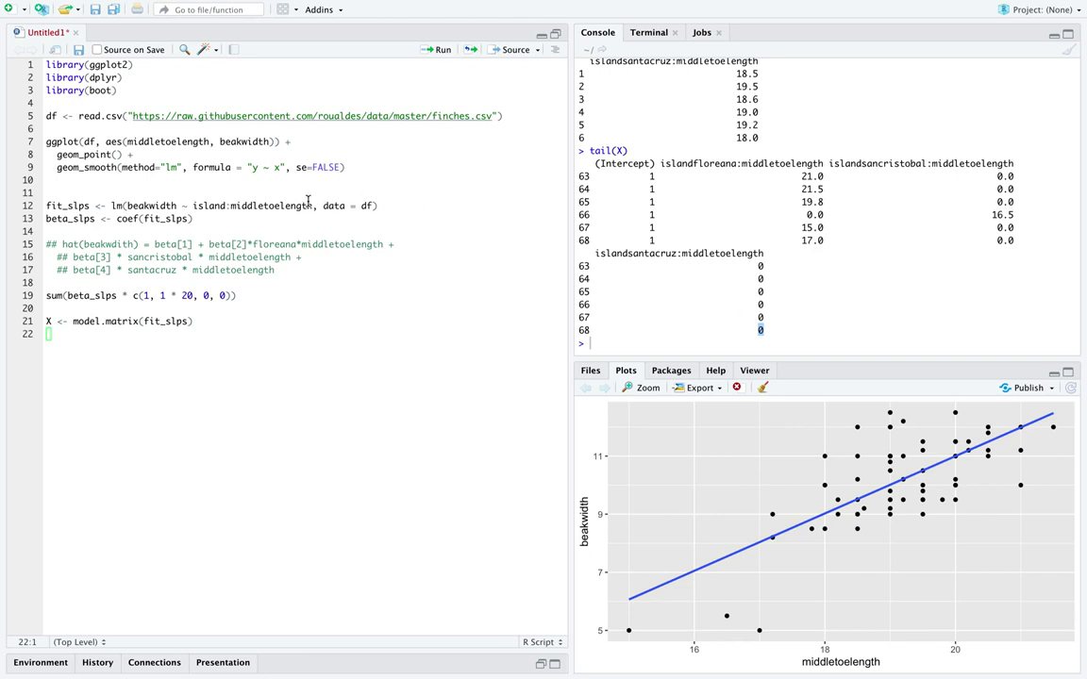
drag(312, 206, 192, 205)
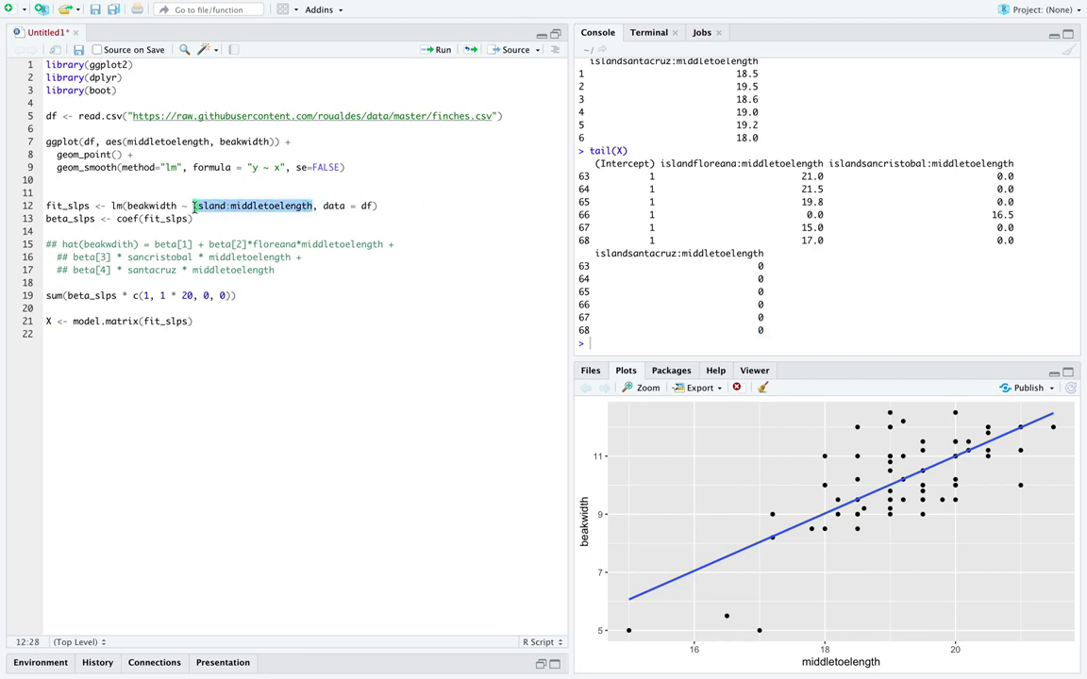
double_click(205, 205)
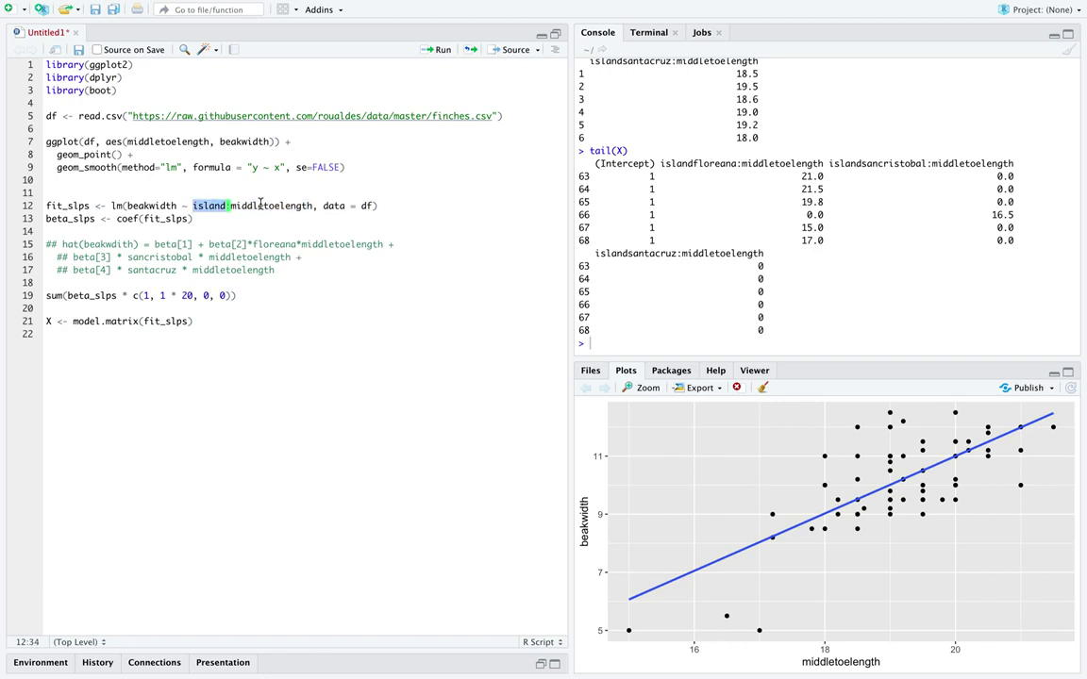
drag(313, 206, 230, 206)
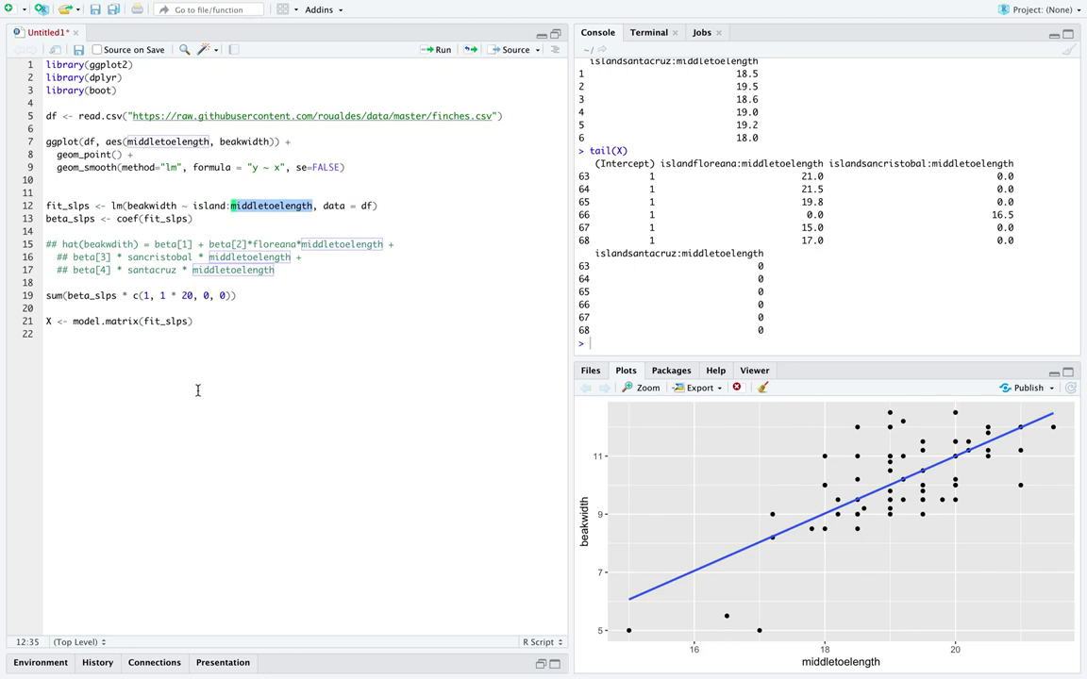
Add the line "yhat <- appply(X, 1, function(row) sum(beta_slps * row))" below the model matrix line.
click(150, 360)
key(Return)
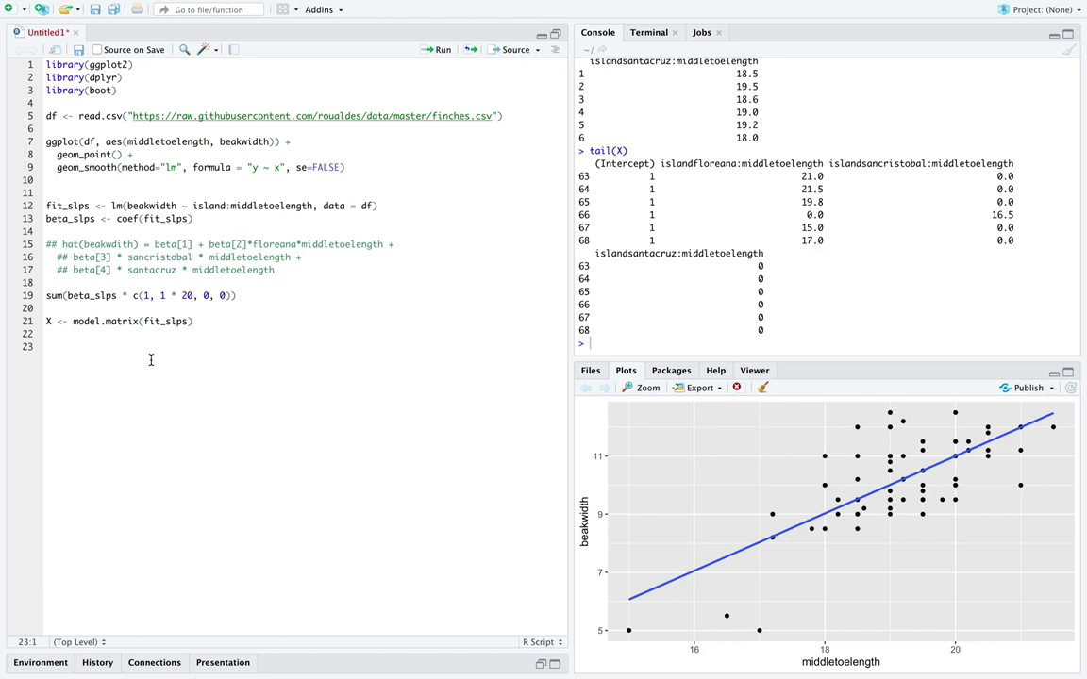
text(y)
text(hat )
text(<- appply()
text(X)
text(, 1)
text(, functi)
text(on(row) su)
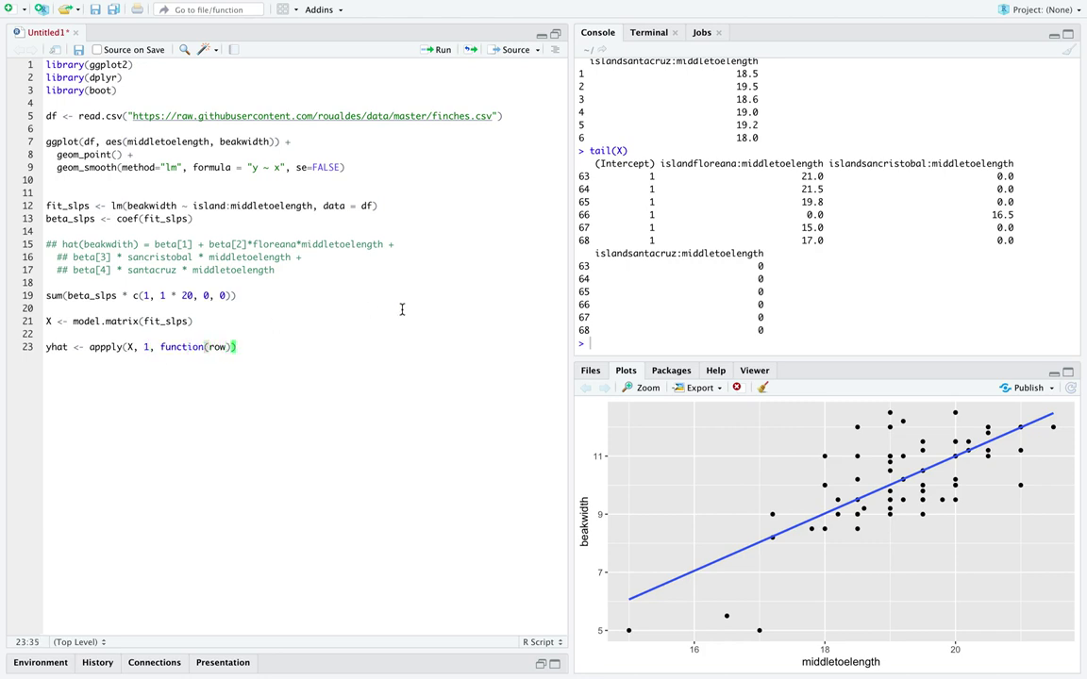
text(m(beta_)
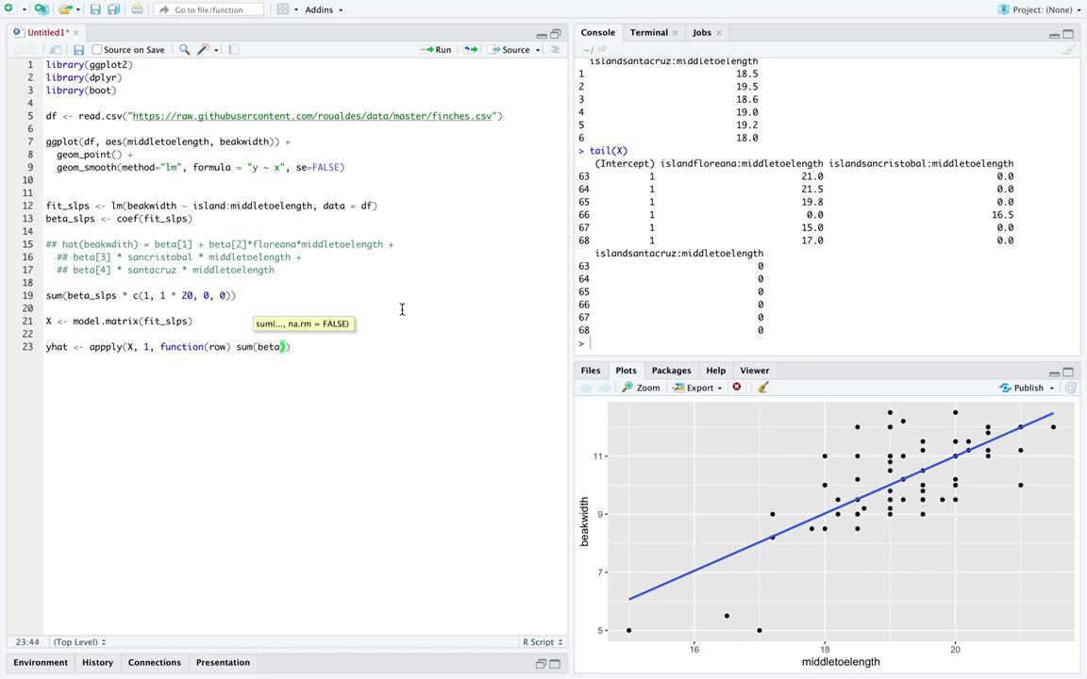
text(slps *)
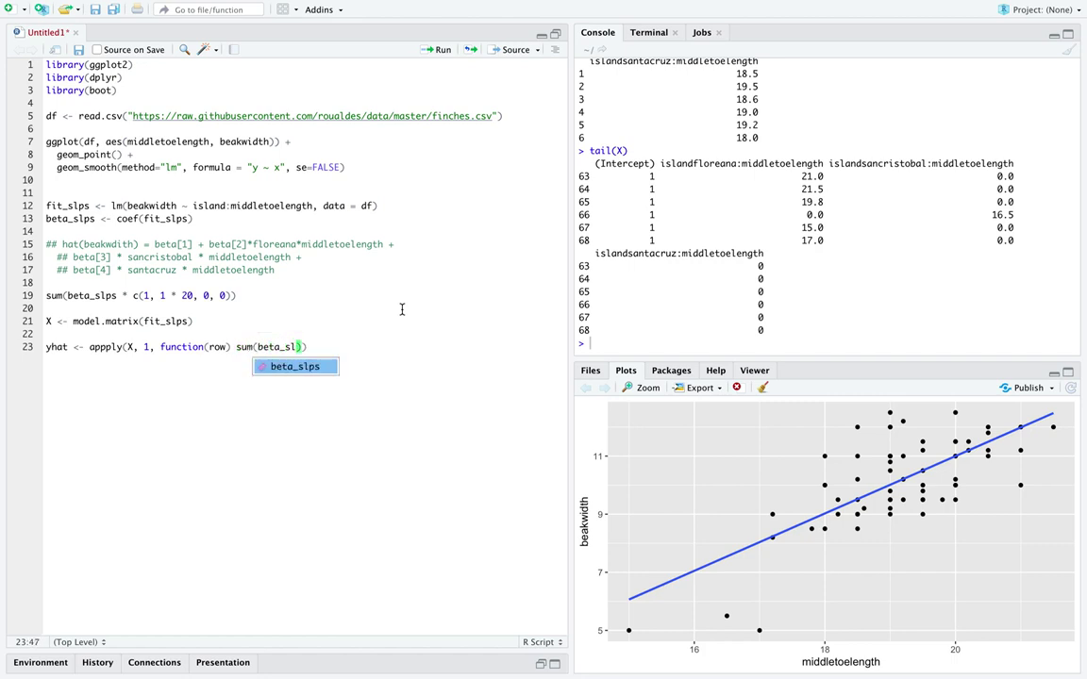
text( row)
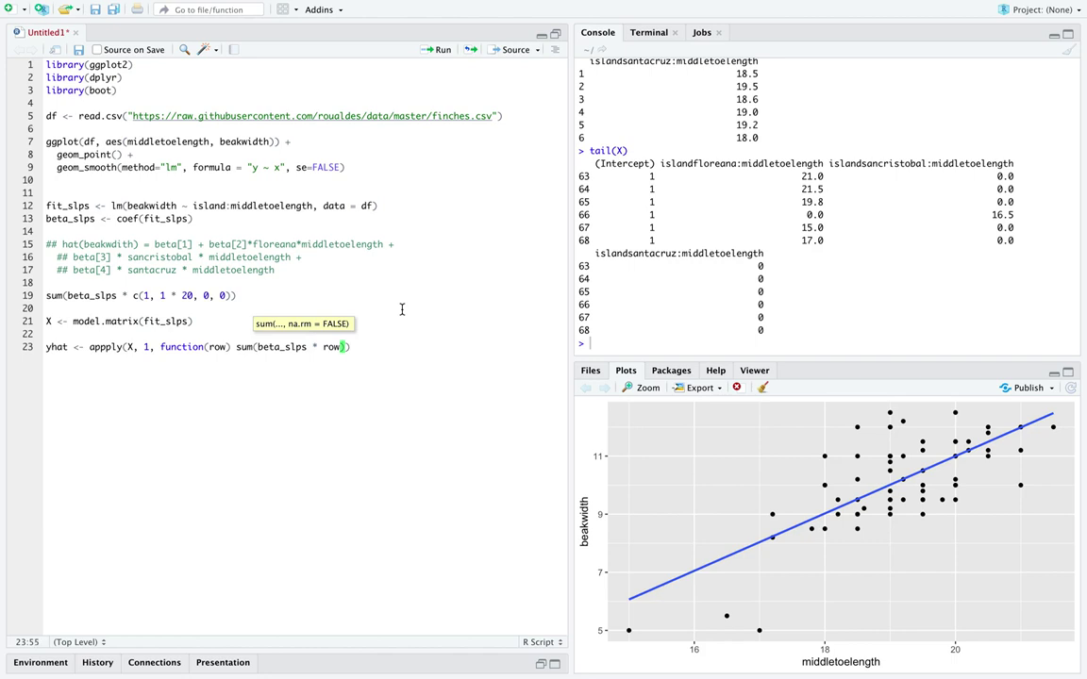
Prefix yhat with "df$" to assign the predictions to a data frame column, and run the line.
key(Home)
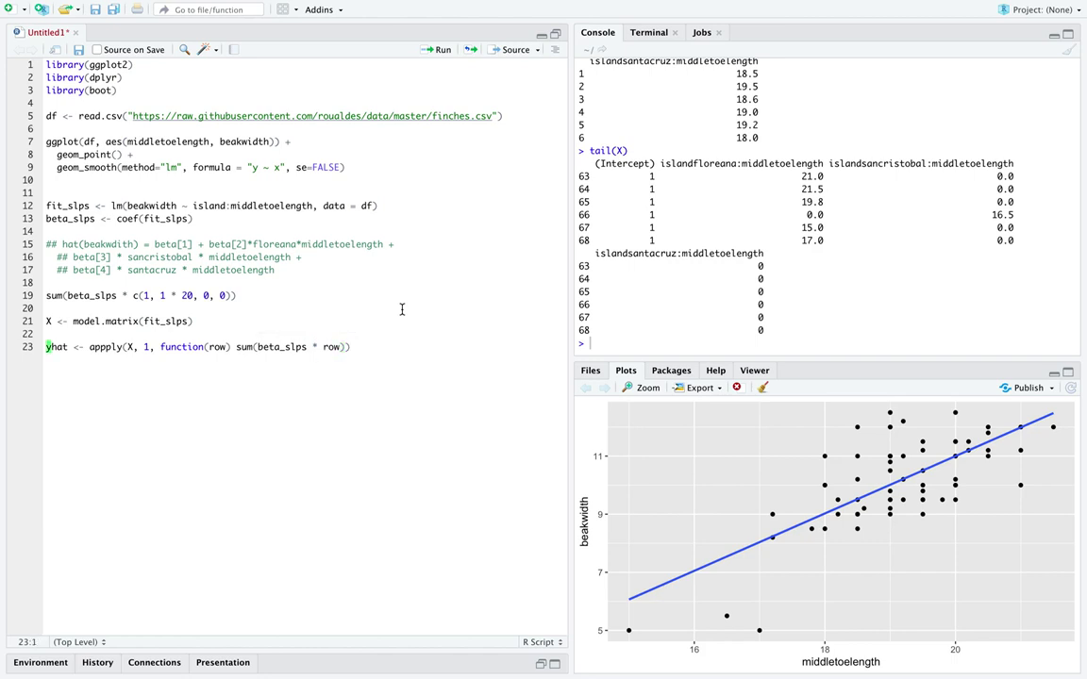
text(df$)
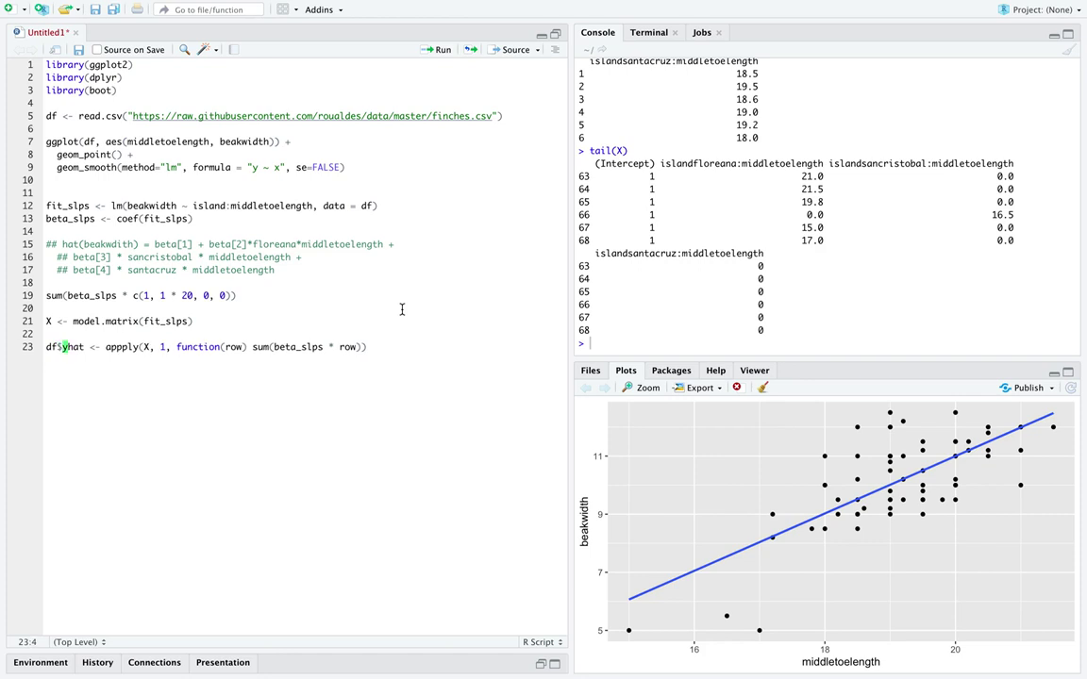
drag(84, 346, 49, 347)
click(79, 358)
key(ctrl+Return)
Correct the misspelled function name to "apply" in the df$yhat line and rerun it.
key(Up)
key(Right)
key(Right)
key(Right)
key(Right)
key(Right)
key(Right)
key(Right)
key(Right)
key(Right)
key(Right)
key(Right)
key(Right)
key(Right)
key(Right)
key(BackSpace)
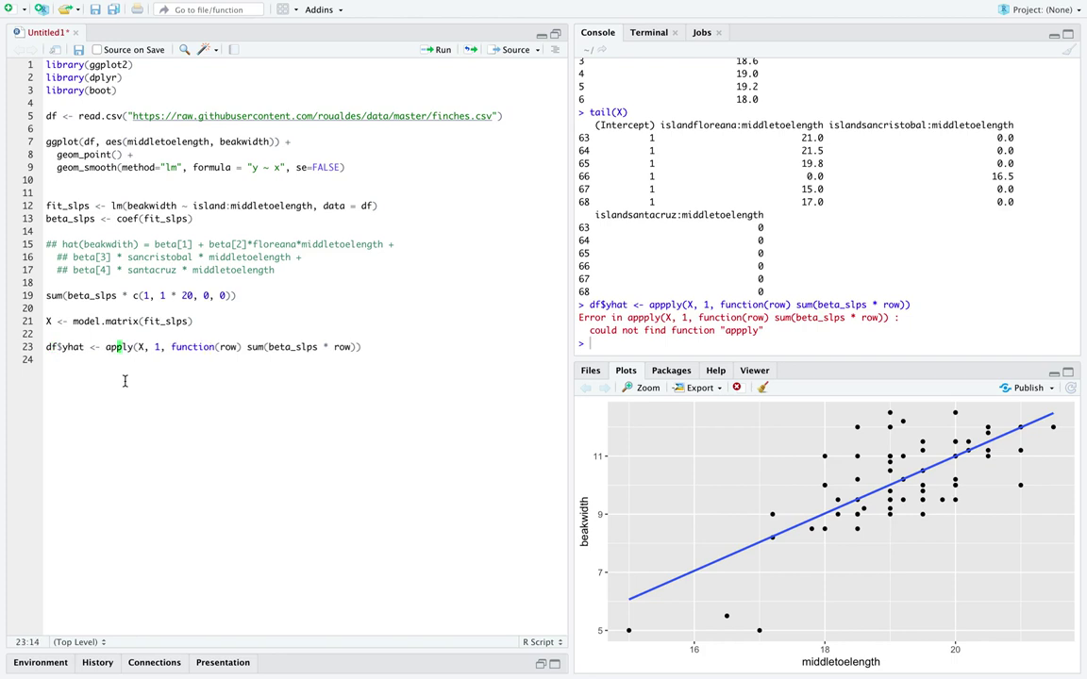
key(ctrl+Return)
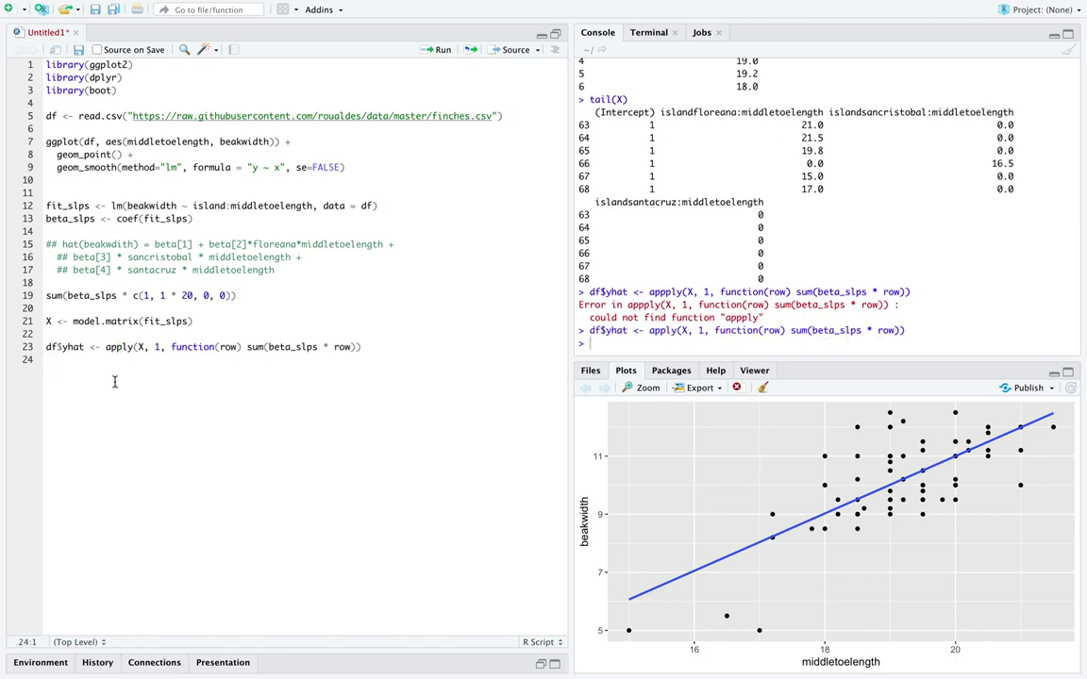
Below the df$yhat line, write "ggplot(df, aes(middletoelength, beakwidth, color=island)) +" followed by a geom_point() layer.
key(Return)
key(Return)
text(ggplot(df, aes(middletoelength,)
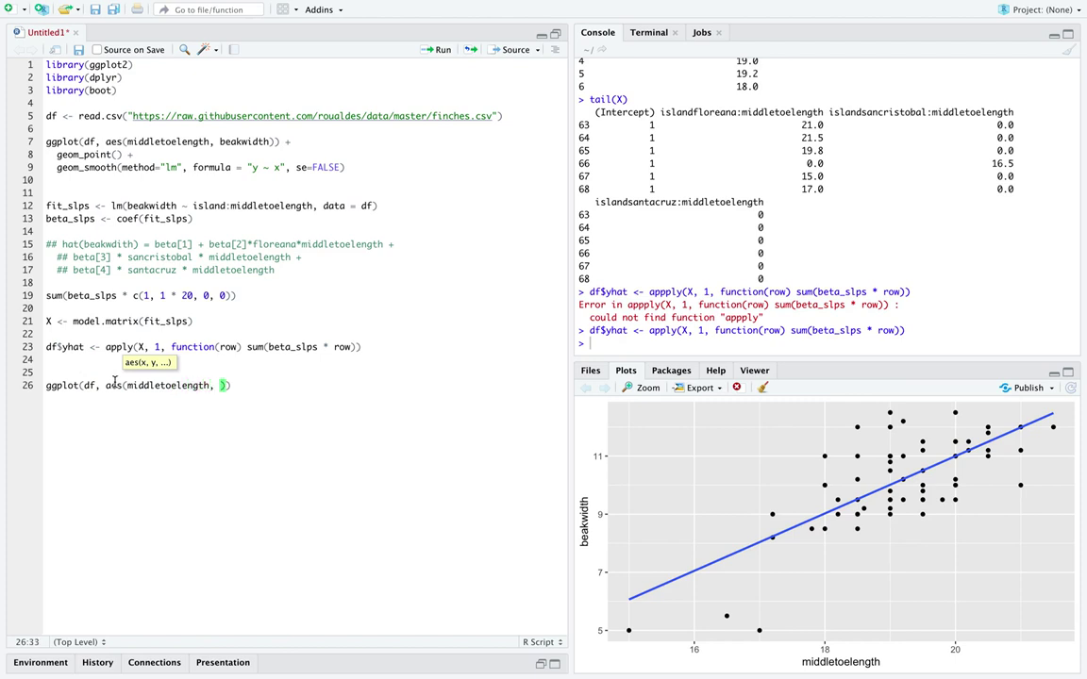
text(beakwidth)
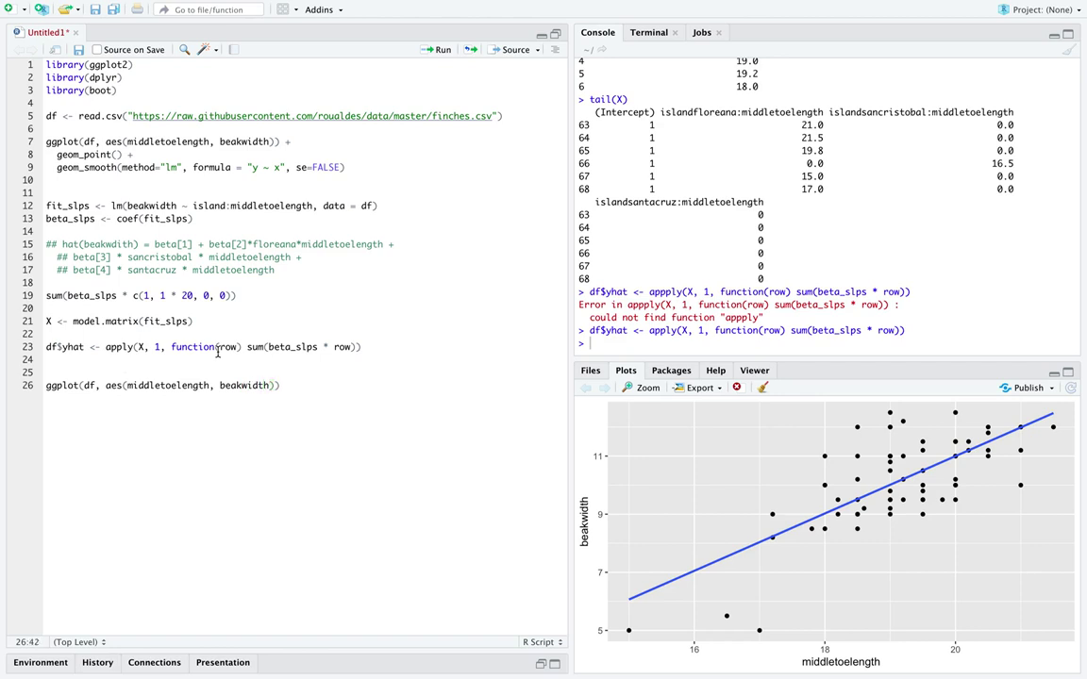
text(, color=island)) +)
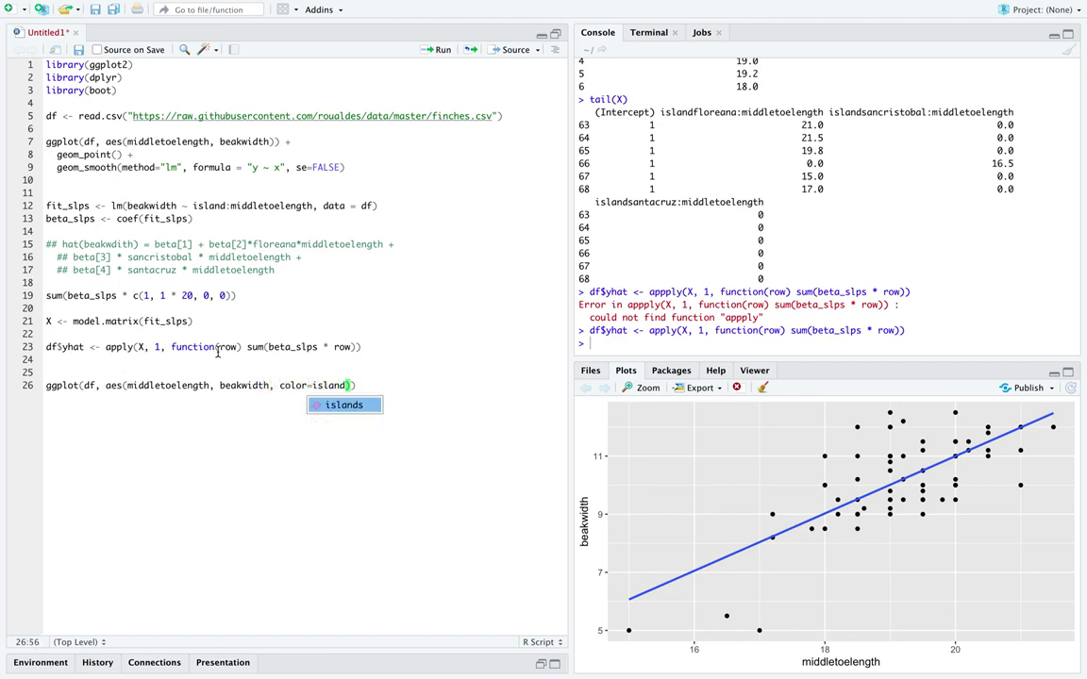
key(Return)
text(geom_point())
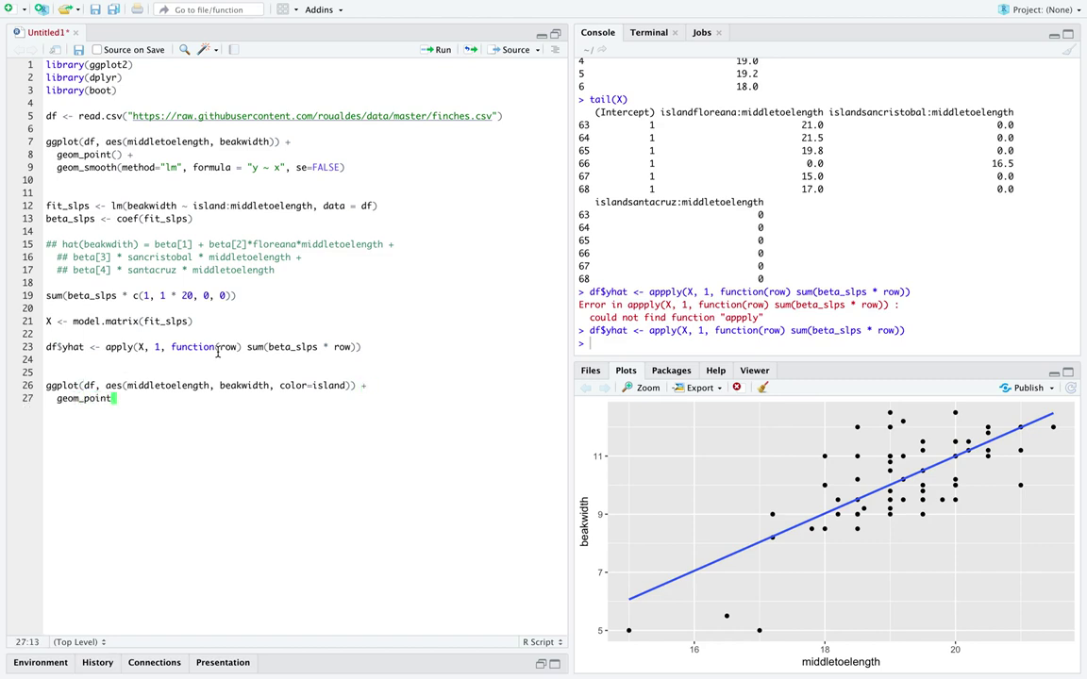
Add a "geom_line(aes(y = yhat))" layer to the island-coloured plot and run the plot code.
text( +)
key(Return)
text(geom_line(a)
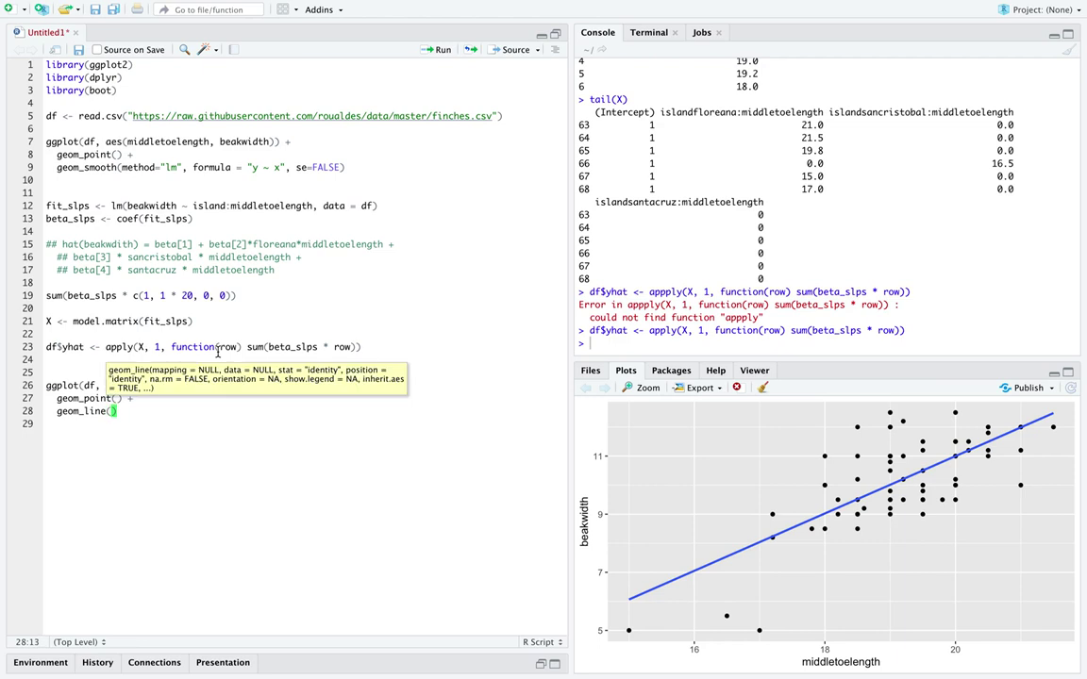
text(es(y = )
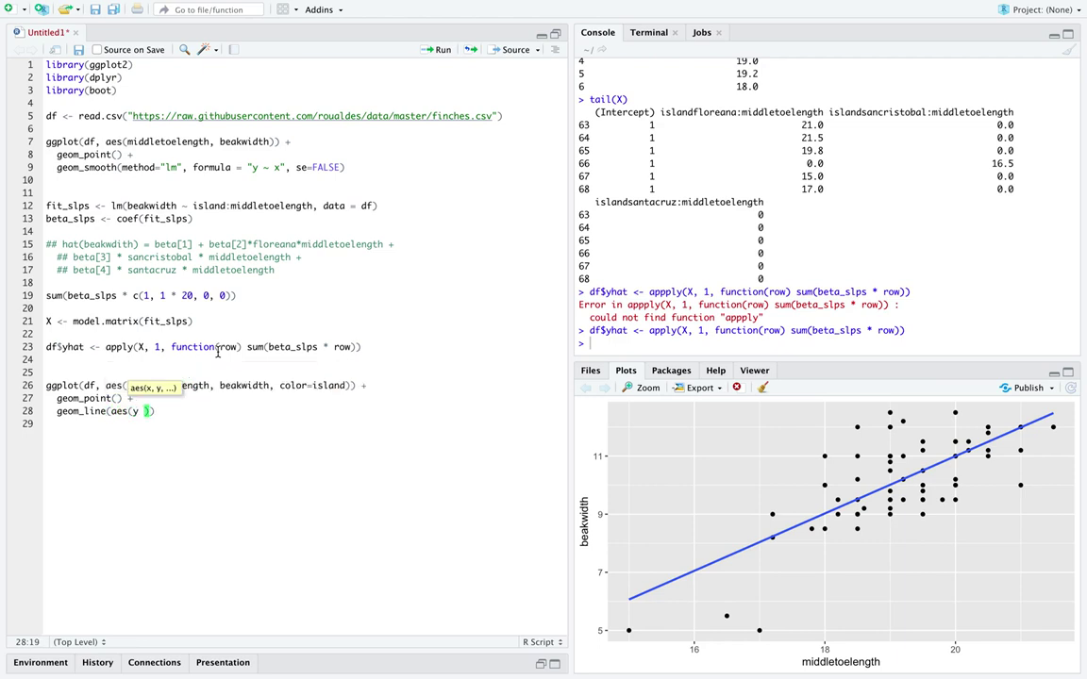
text(yhat)
key(ctrl+Return)
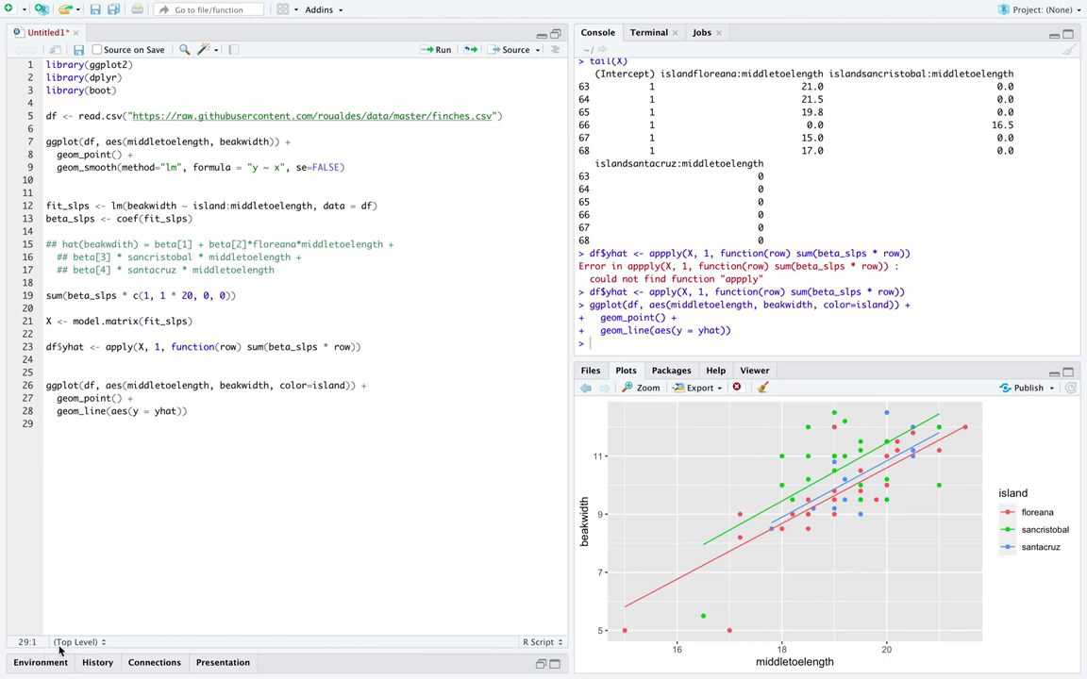
Print beta_slps in the console and examine the slope coefficients for Floreana, San Cristobal and Santa Cruz.
click(651, 349)
text(beta_sl)
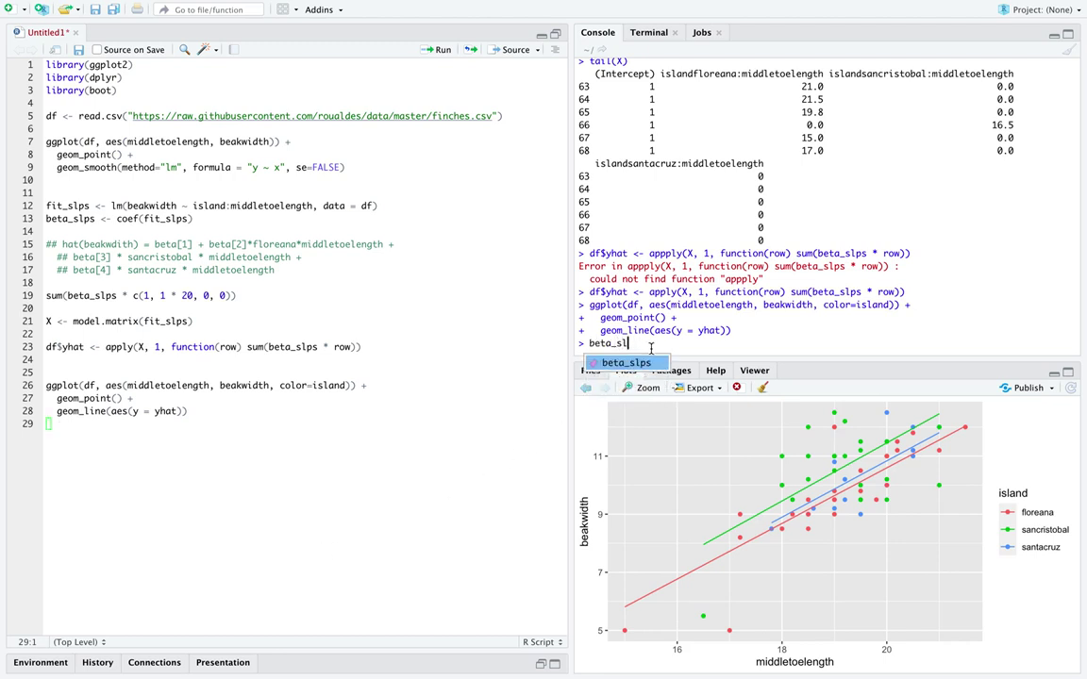
key(Tab)
key(Return)
drag(903, 305, 950, 307)
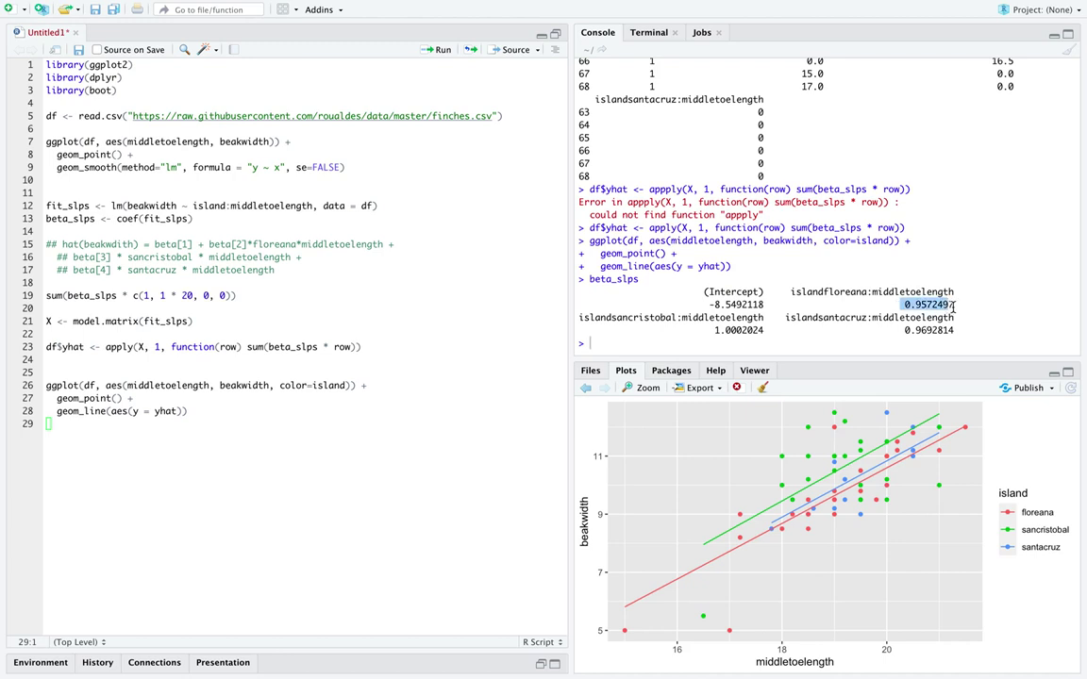
drag(765, 330, 710, 327)
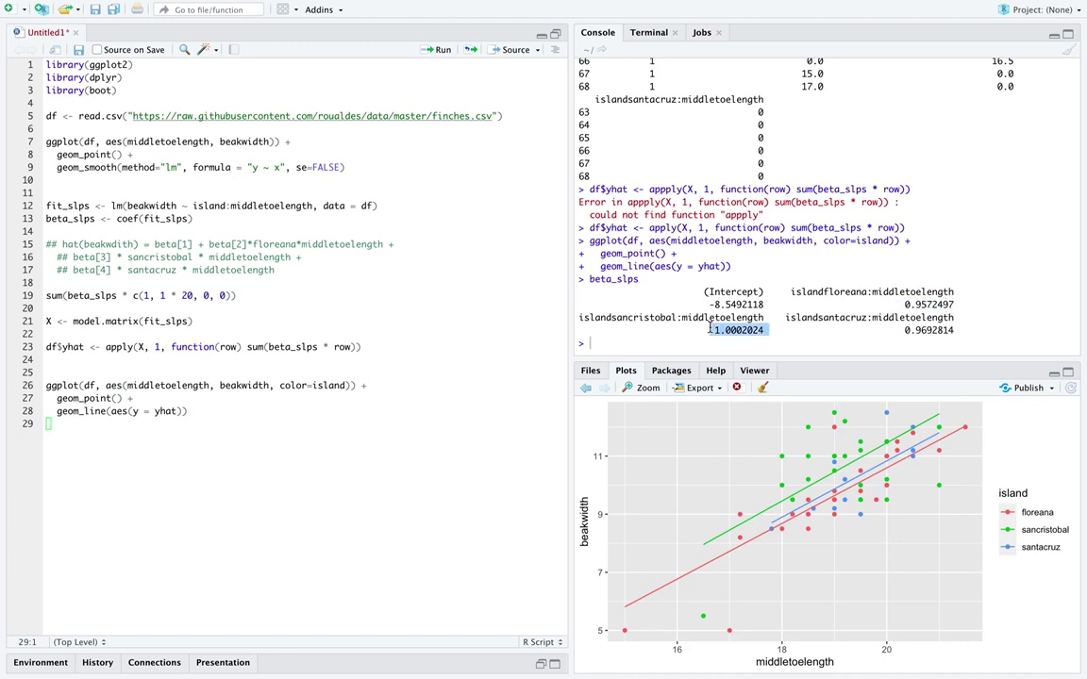
drag(903, 330, 959, 331)
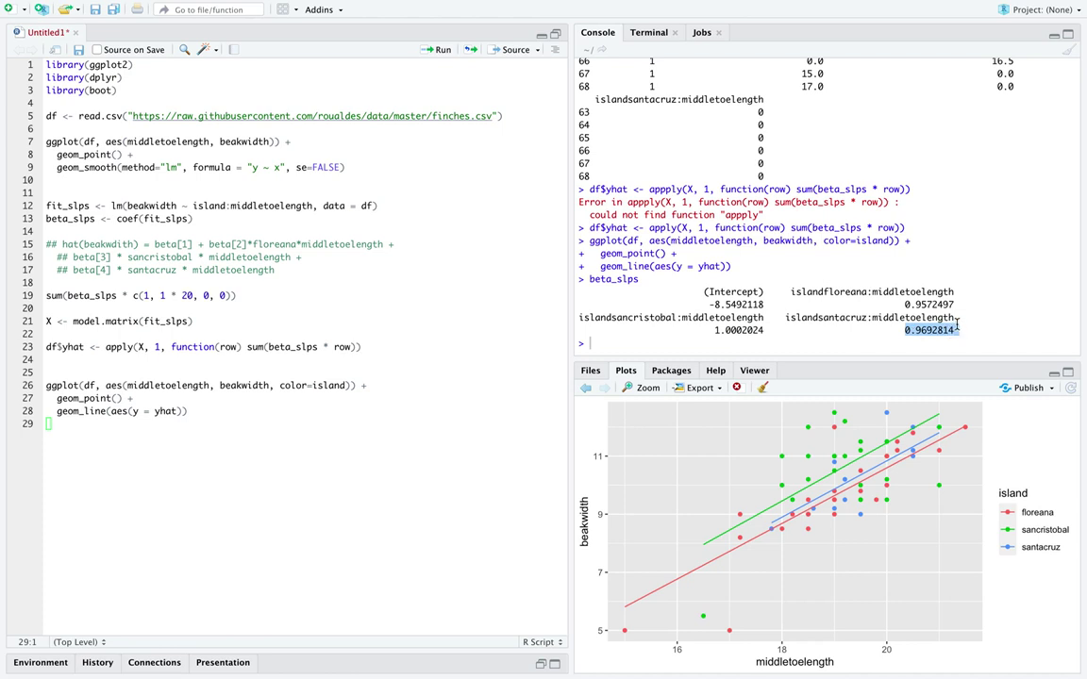
drag(954, 318, 876, 321)
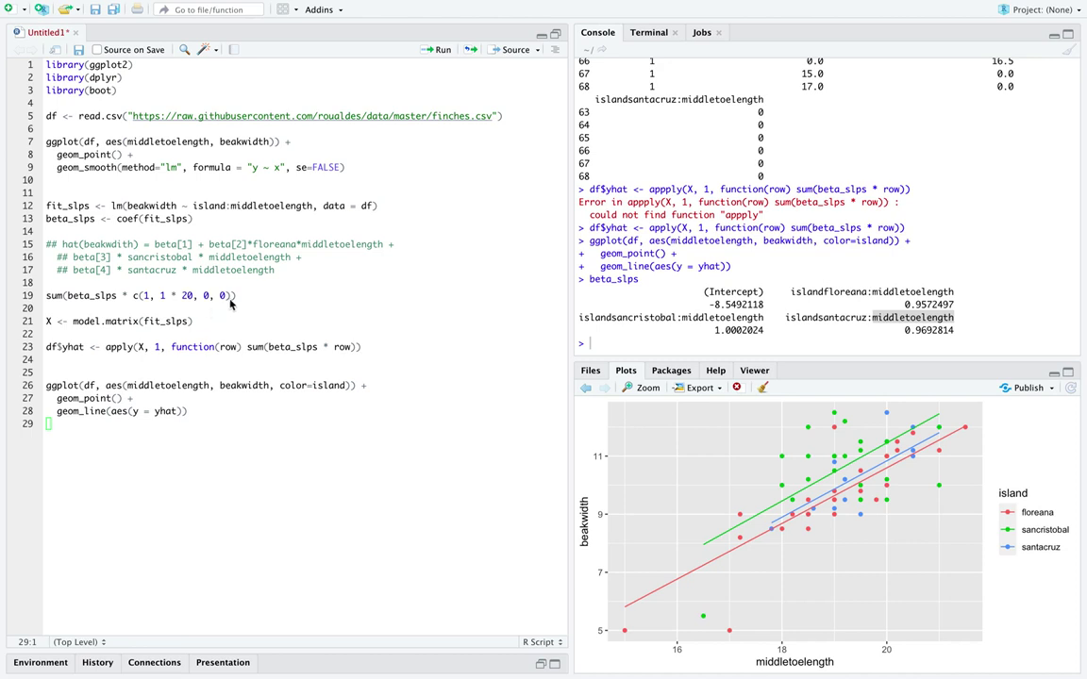
Below the sum line, add challenge comments comparing Floreana and Santa Cruz predictions at middle toe lengths 18 and 22, asking why island differences vary.
click(279, 295)
key(Return)
text(## Challenge: try to find the difference in predictions for Floreana and ## Santa Cruz finches, who's middle toe length is equal to 18. ## ## Compare this to the difference in predictions between Floreana and ## Santa Cruz finches, who's middle toe length is equal to 22. ## ## Why are the differences in predictions between finches on different ## islands not the same for all values of middle toe length?)
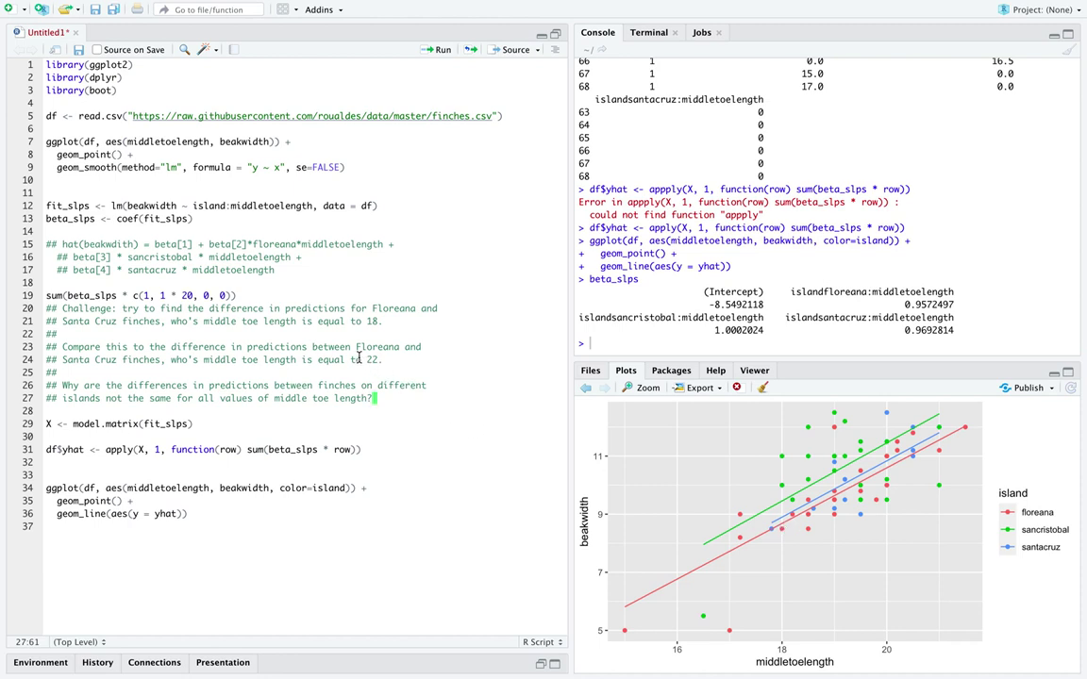
Review the challenge comment's comparison at length 22 and its closing question about differing predictions between islands.
click(298, 347)
drag(298, 347, 157, 359)
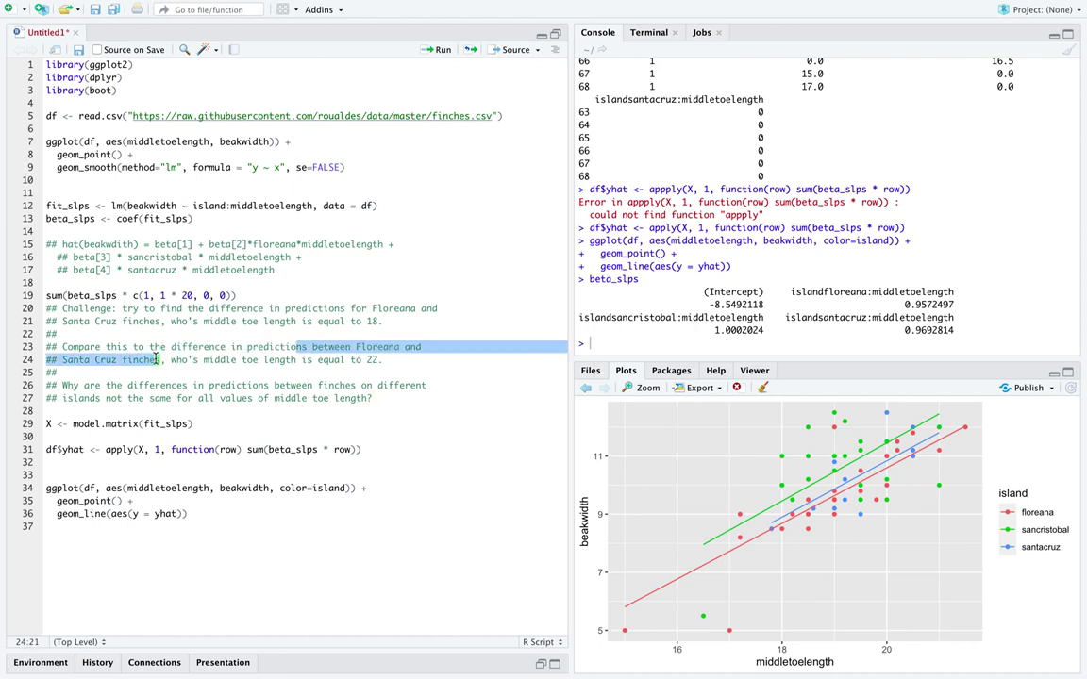
drag(378, 360, 320, 359)
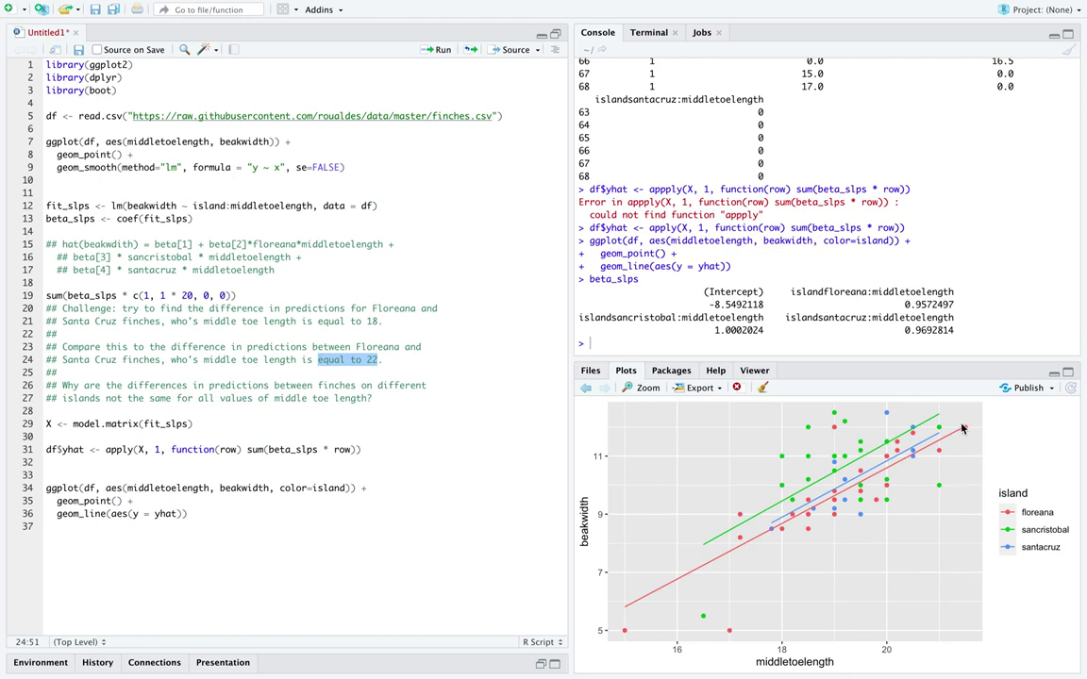
drag(388, 405, 50, 387)
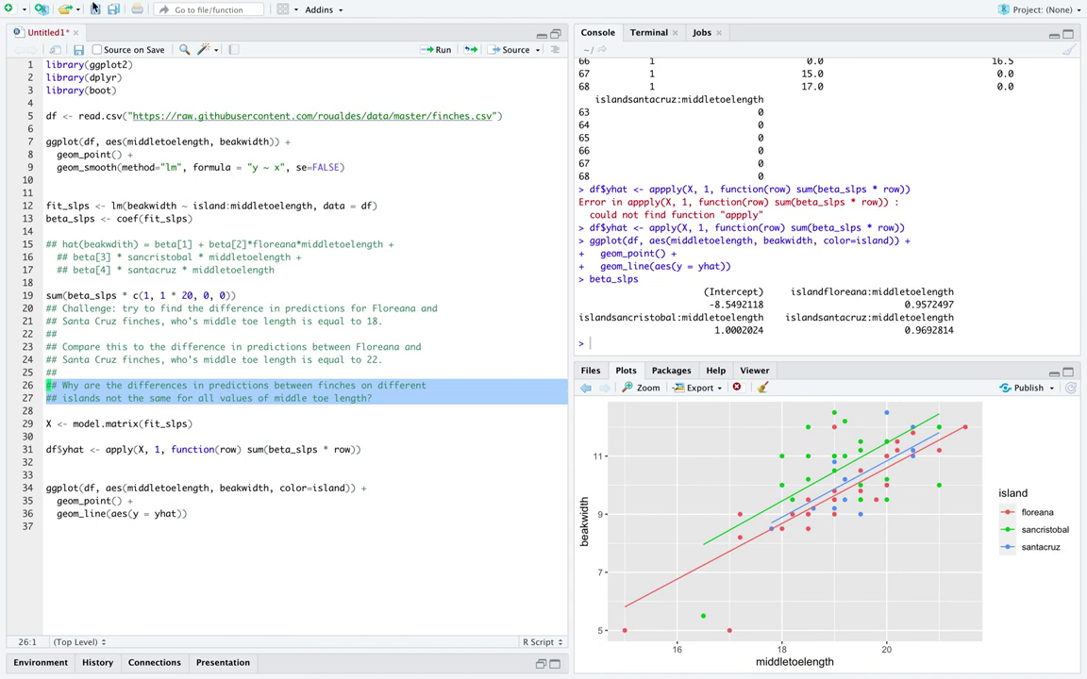
At the end of the script, start the function "boot_slps <- function(data, idx) {" with an empty body.
click(226, 527)
key(Return)
text(boot_)
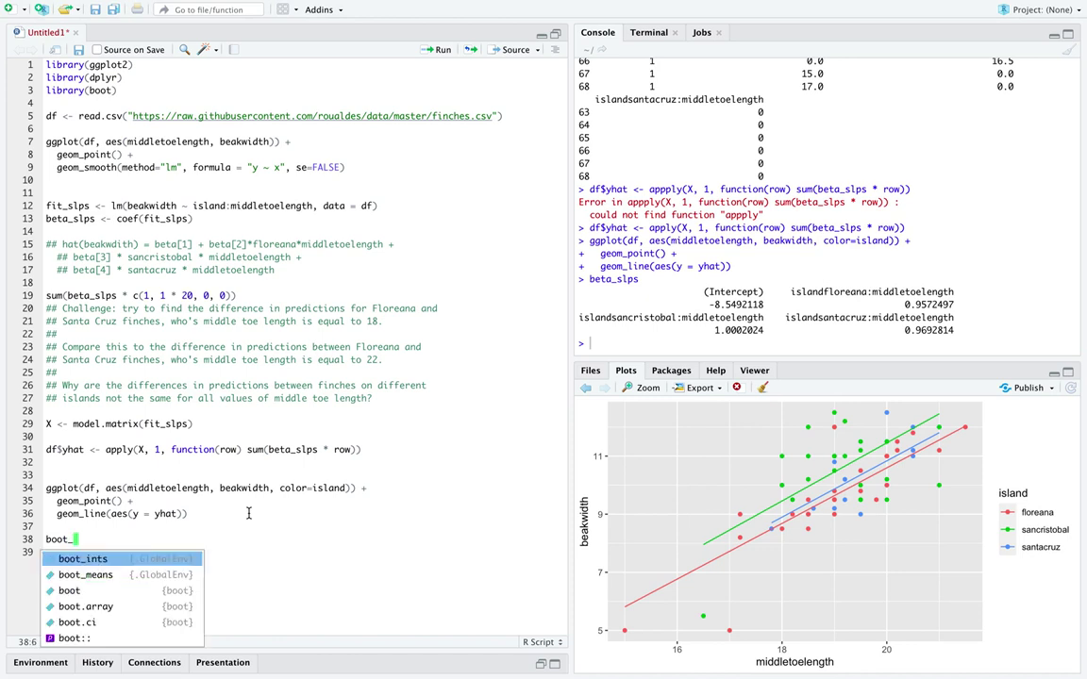
text(sl)
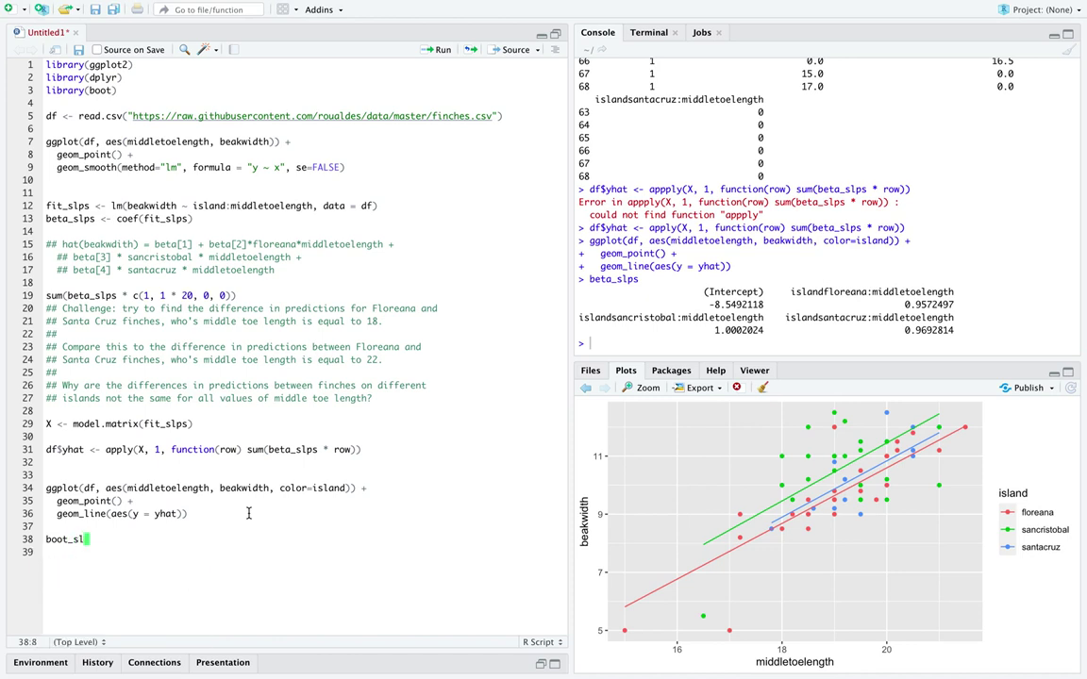
text(ps <- function()
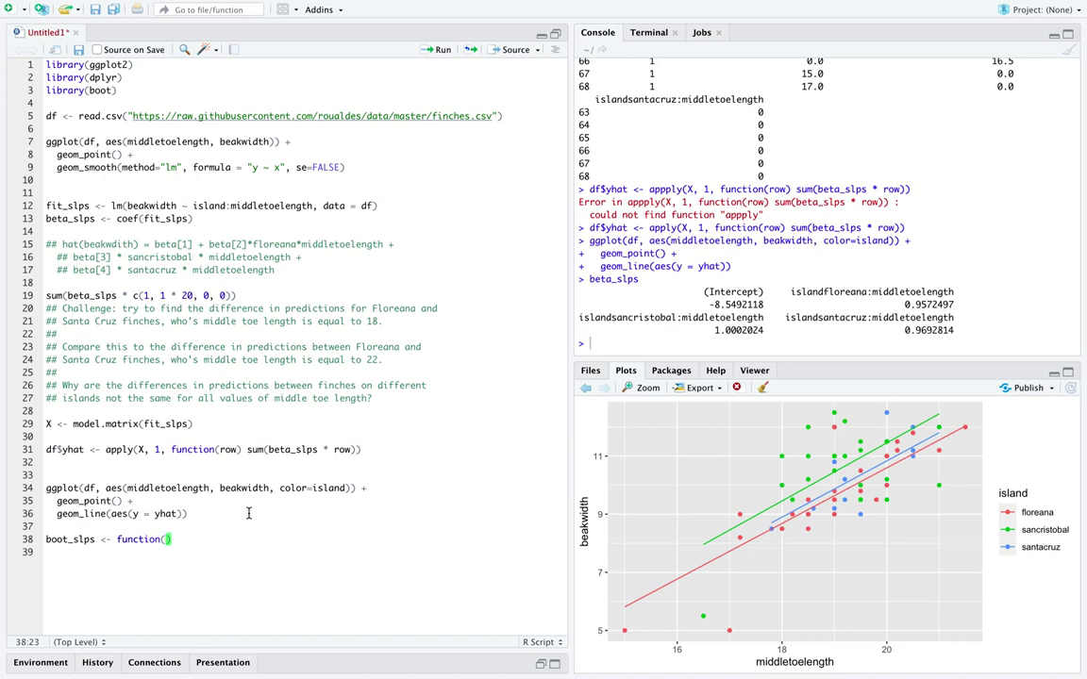
text(data, idx) {)
key(Return)
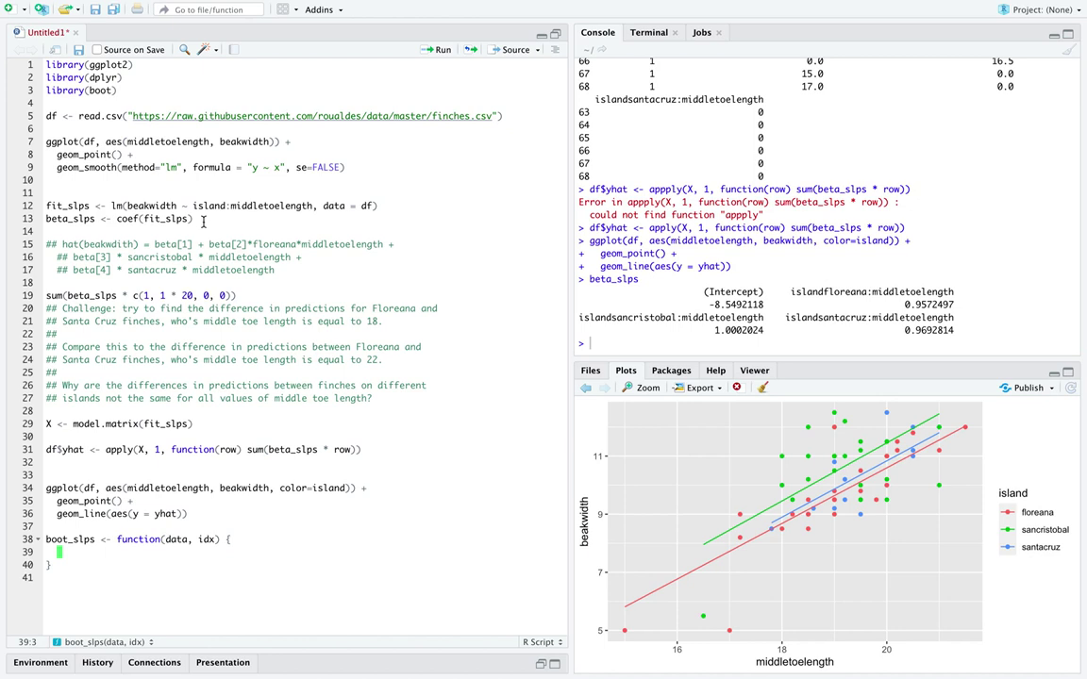
Copy the fit_slps and beta_slps lines into the body of the boot_slps function.
drag(193, 219, 99, 211)
key(ctrl+c)
click(80, 554)
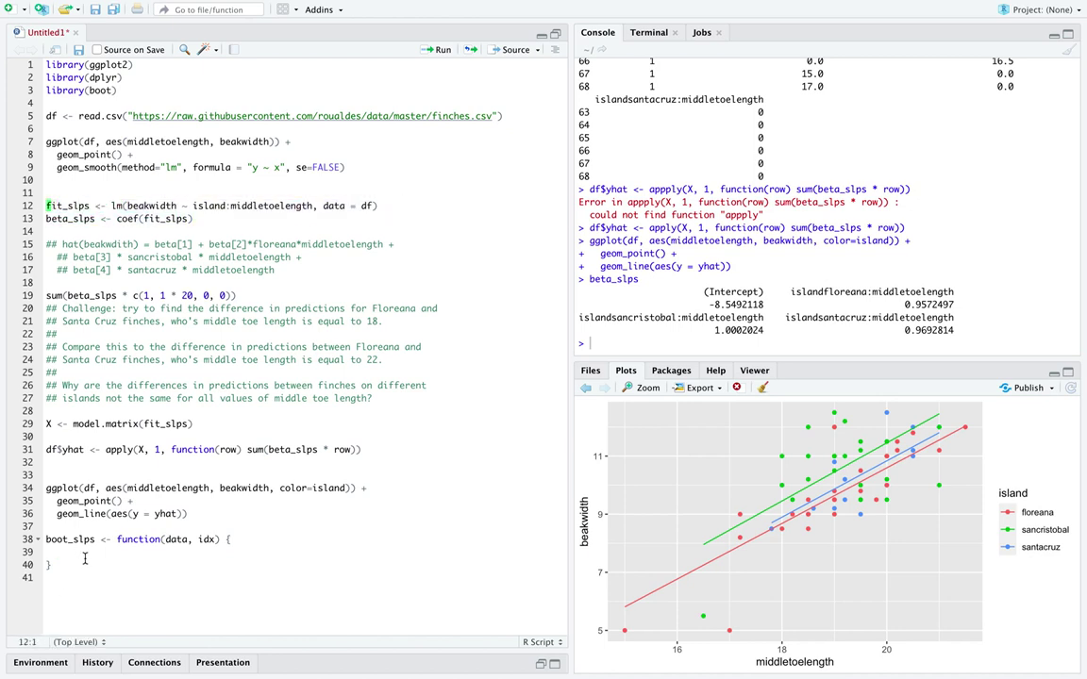
key(ctrl+v)
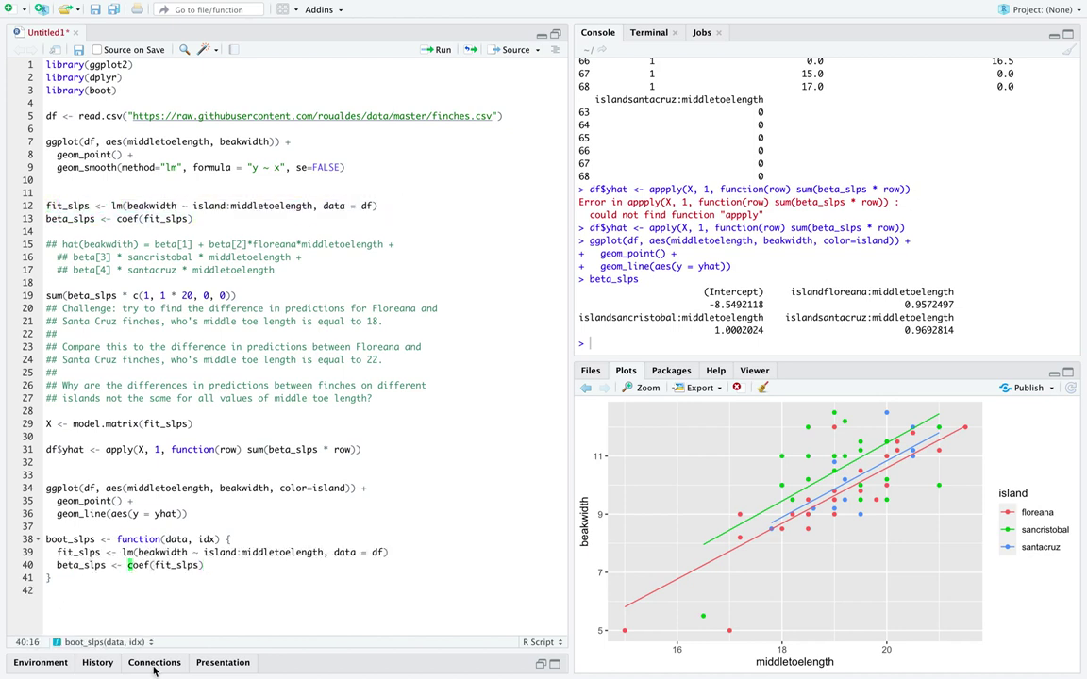
In boot_slps, drop the beta_slps assignment so coef(fit_slps) is returned, and subset the model data as df[idx, ].
key(shift+Home)
key(BackSpace)
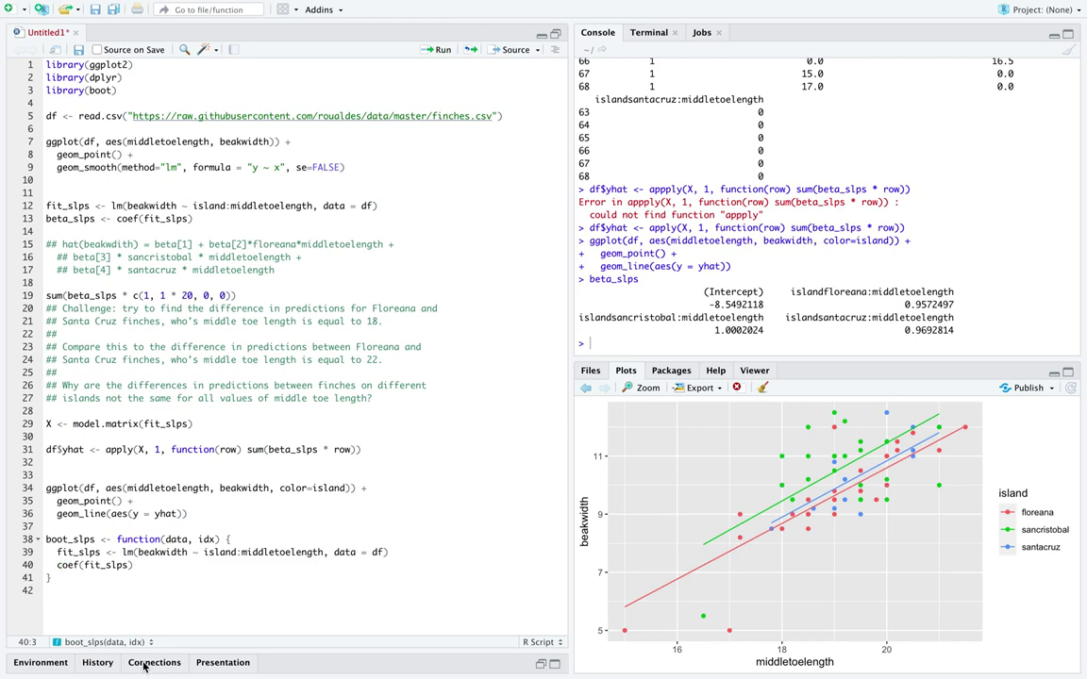
key(Up)
key(End)
text([idx,)
drag(385, 542, 423, 552)
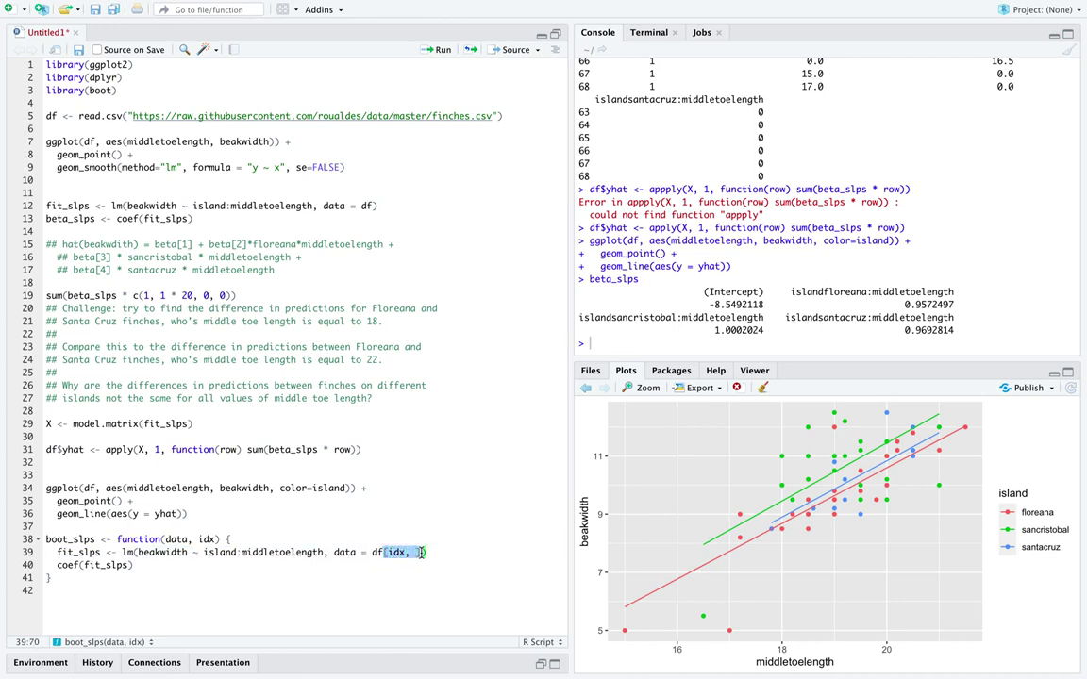
Run the boot_slps function definition in the console.
key(Home)
key(Up)
key(ctrl+Return)
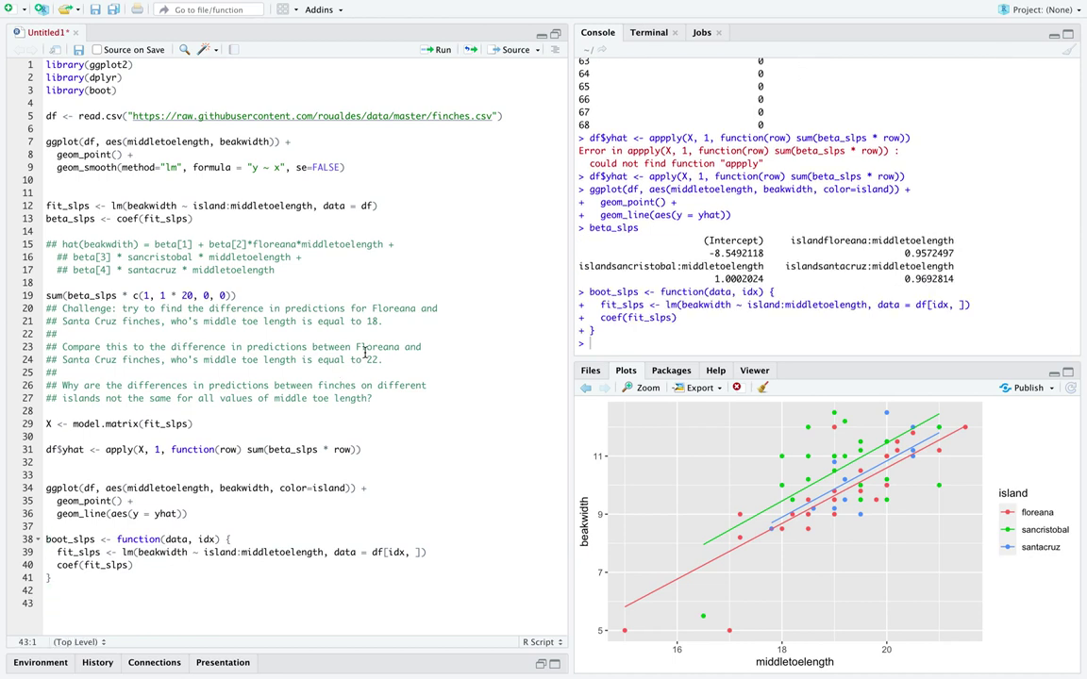
Below the function, add and run "b <- boot(df, boot_slps, 1001)".
text(boot)
key(Escape)
text(b <-)
key(End)
text((df)
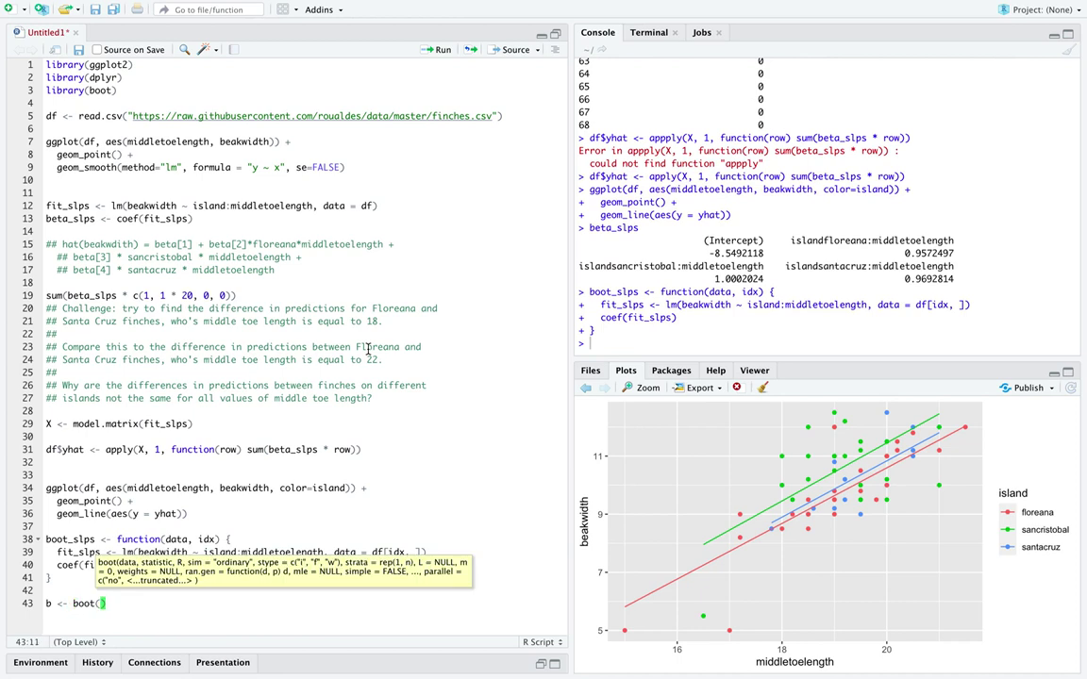
text(, boot_s)
text(p)
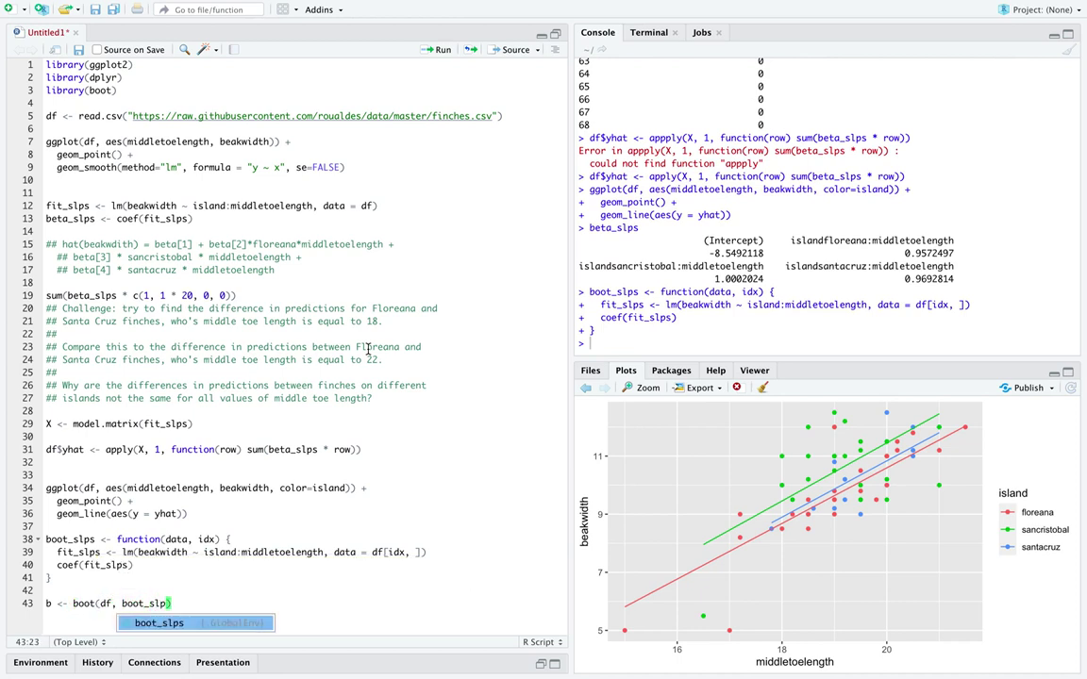
key(Tab)
text(, )
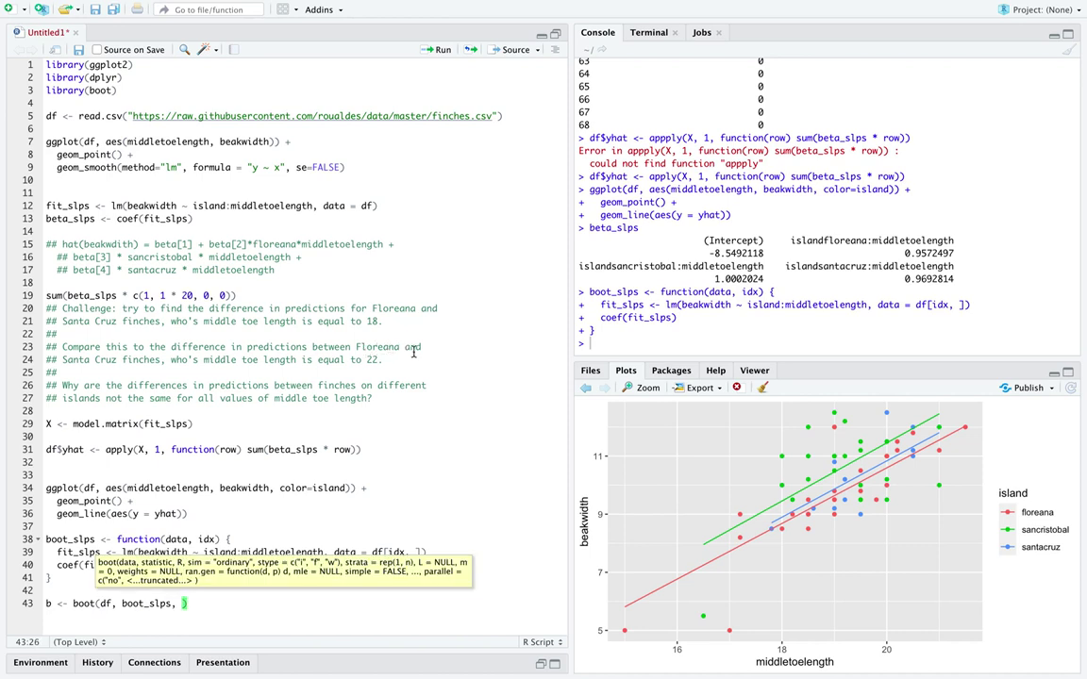
text(1001)
key(ctrl+Return)
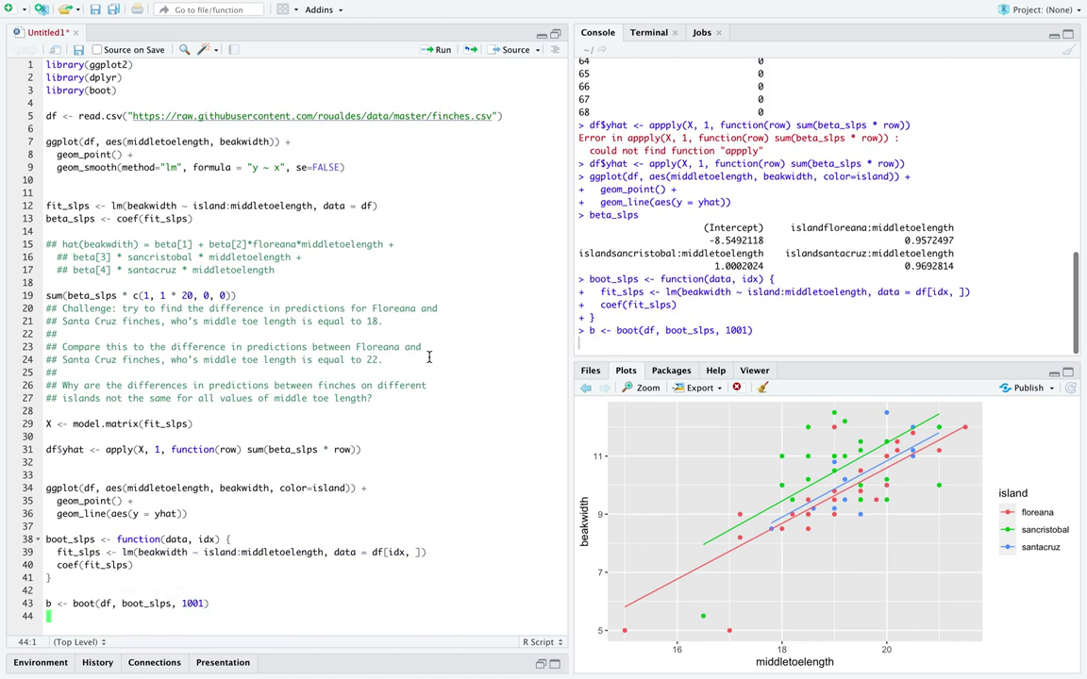
Add and run boot.ci(b, index = 2, type = "perc") to compute the percentile interval for the second coefficient.
text(boot.ci)
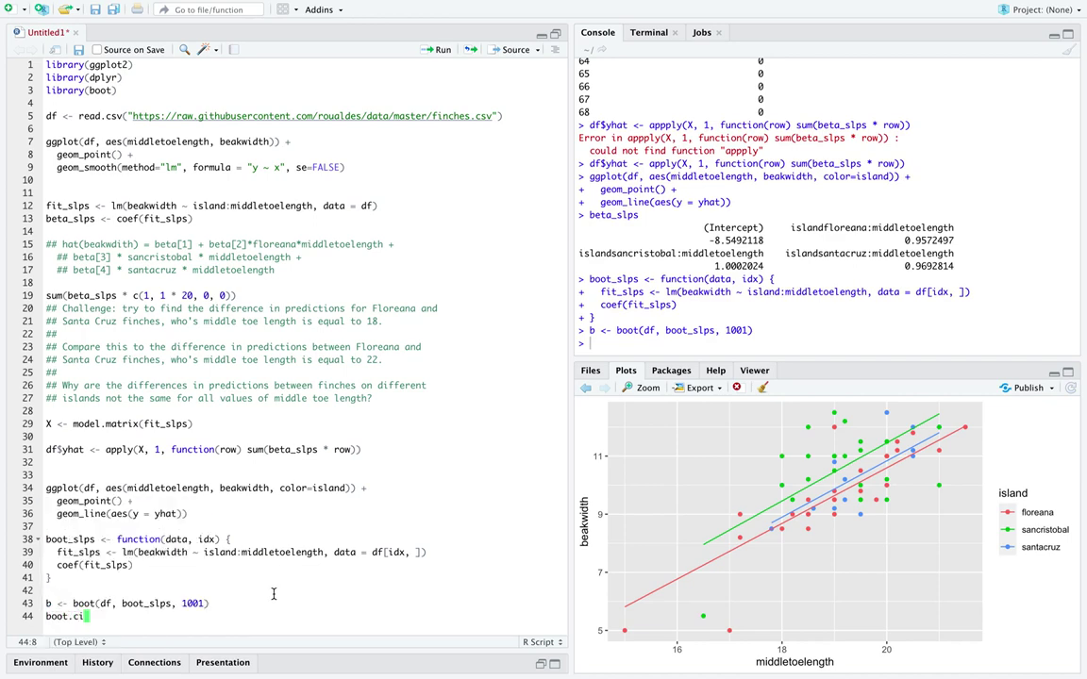
text((b,)
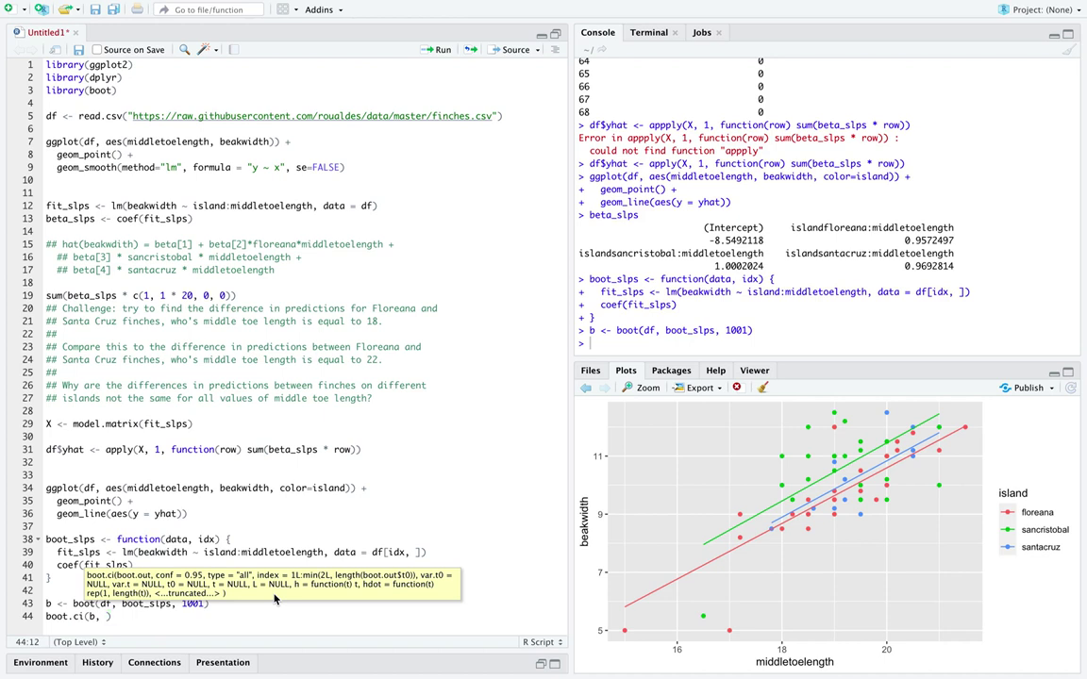
text(in)
text(dex = 2,)
text( type = ")
text(perc)
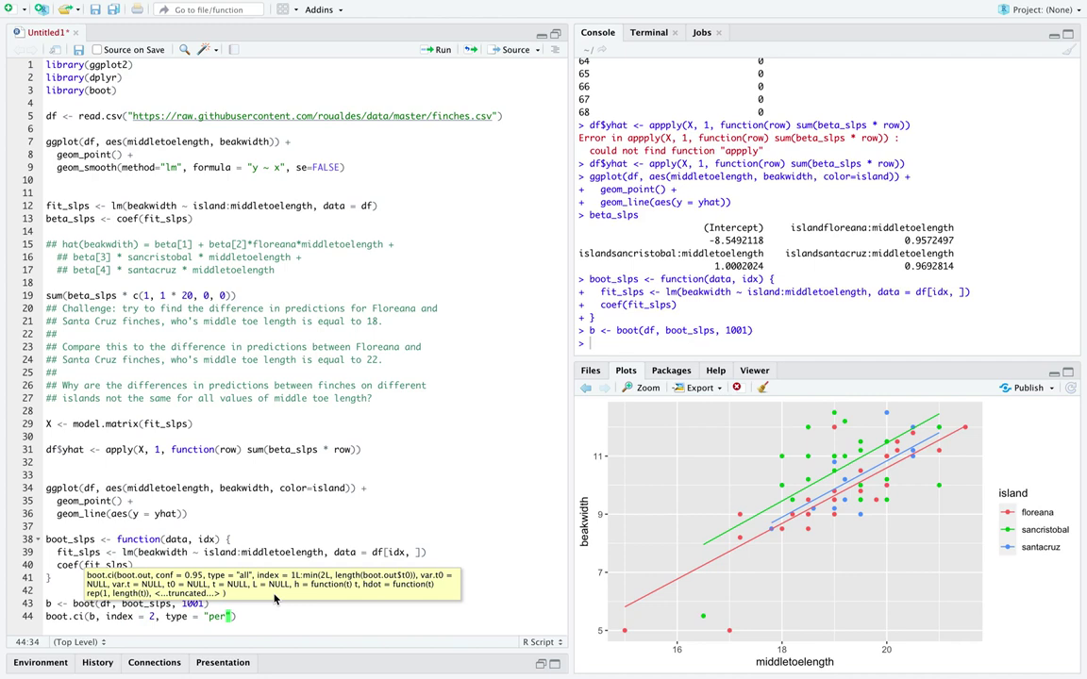
key(ctrl+Return)
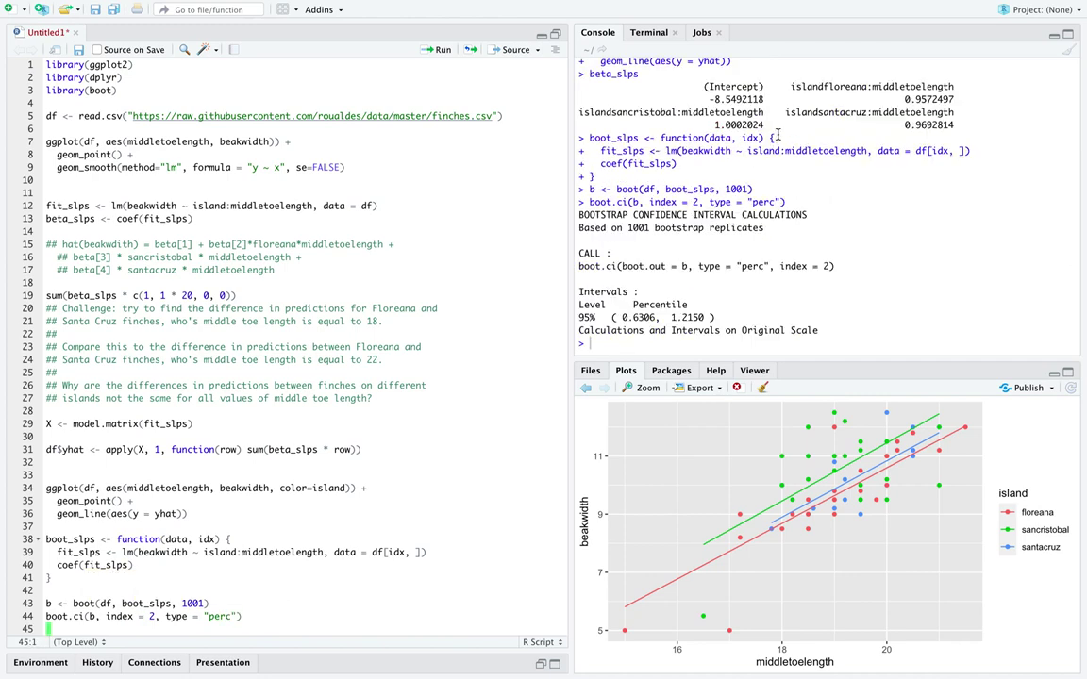
Examine the intercept and the Floreana slope in the printed beta_slps coefficients.
drag(764, 98, 719, 98)
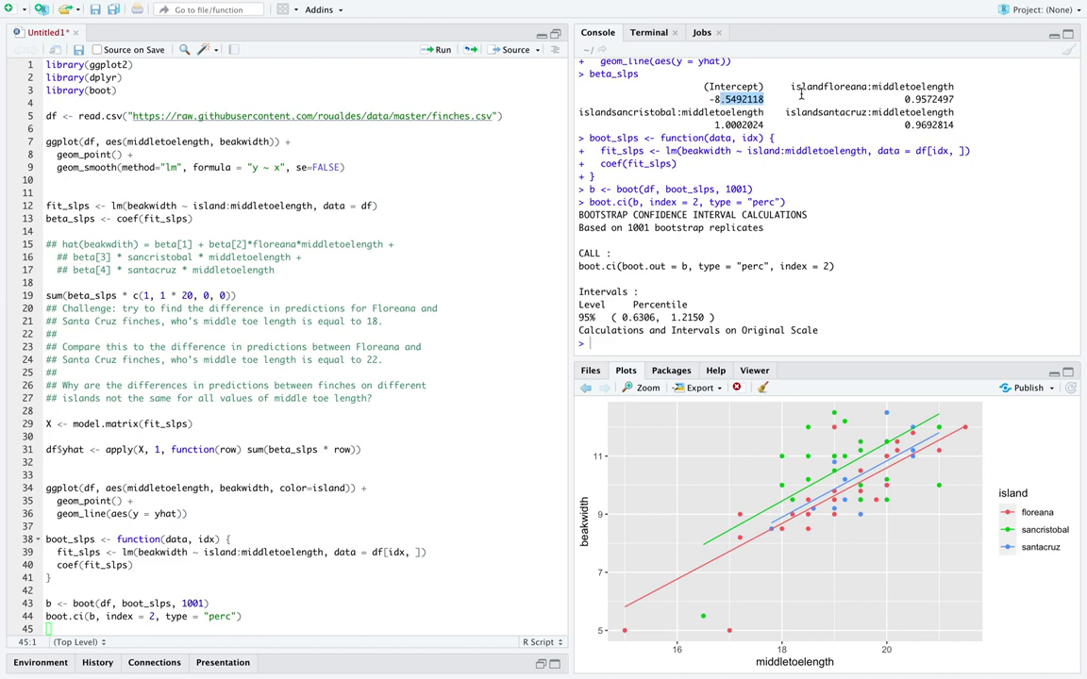
click(849, 72)
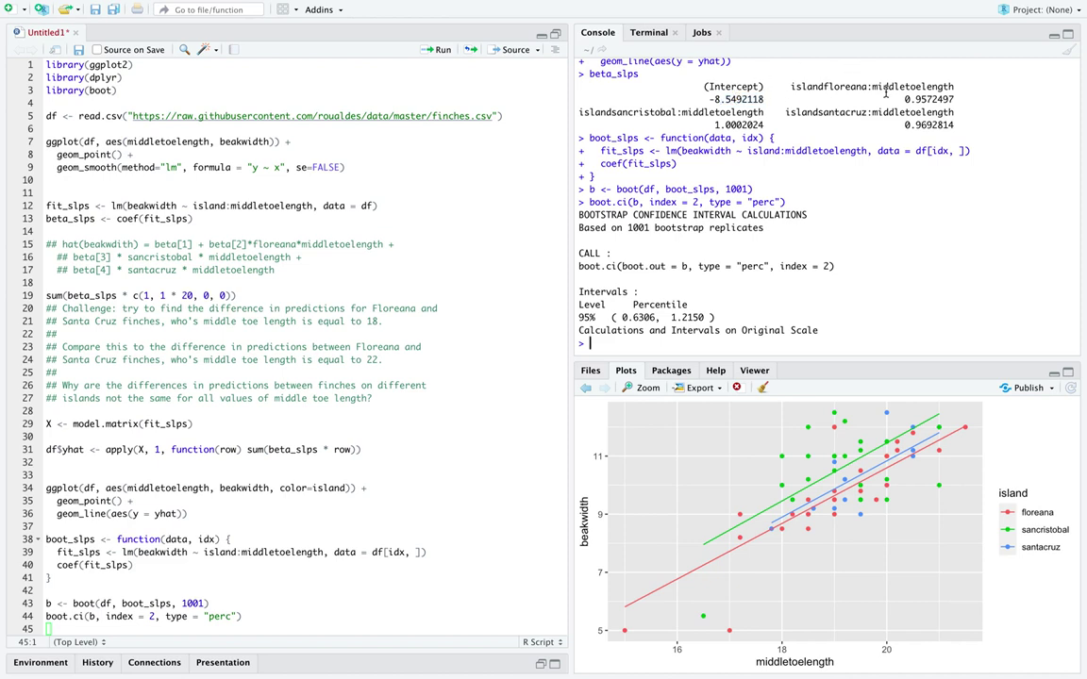
drag(902, 98, 959, 98)
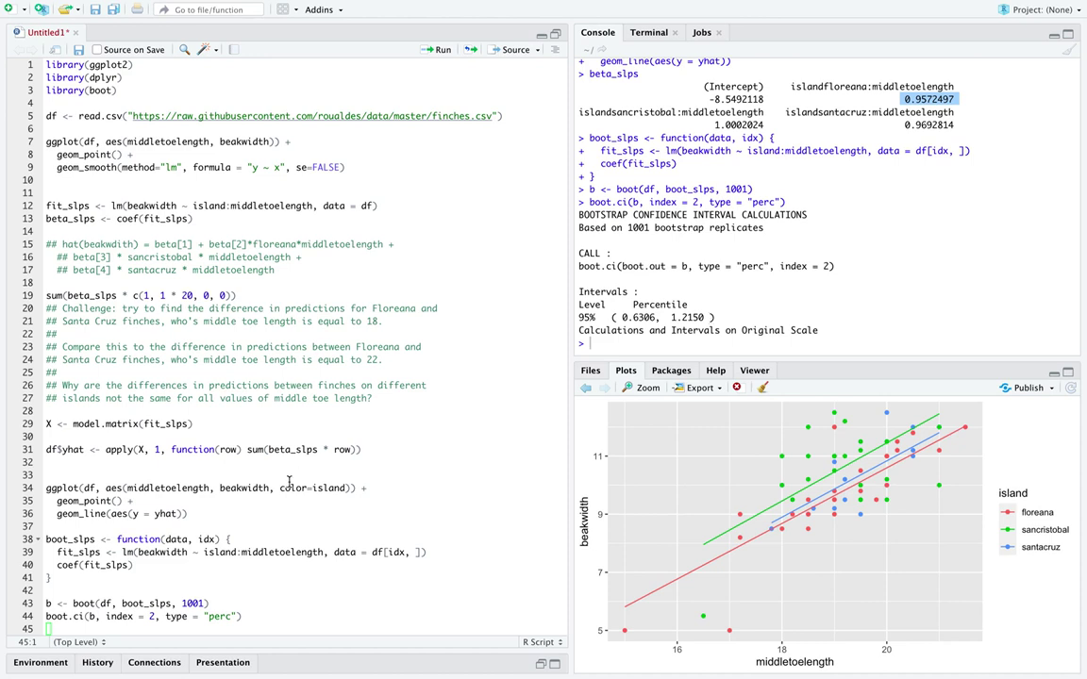
Below the boot.ci line, start the comment "## We are 95% confident that for every 1 cm increase in middletoelength, we expect".
key(Return)
key(Return)
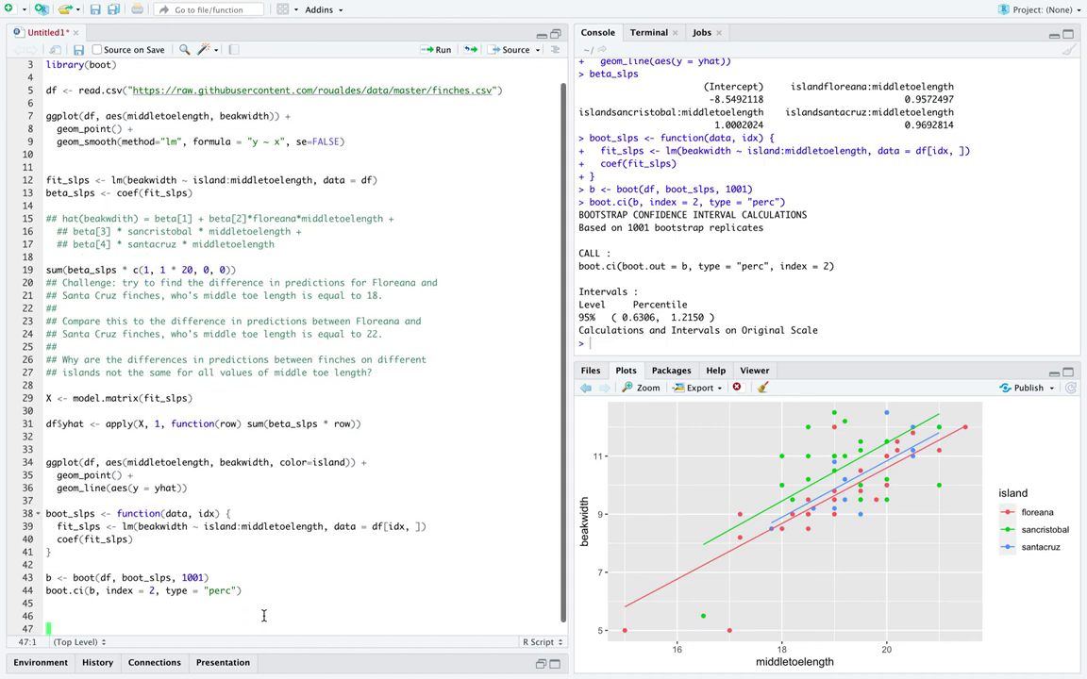
click(264, 615)
text(## We are)
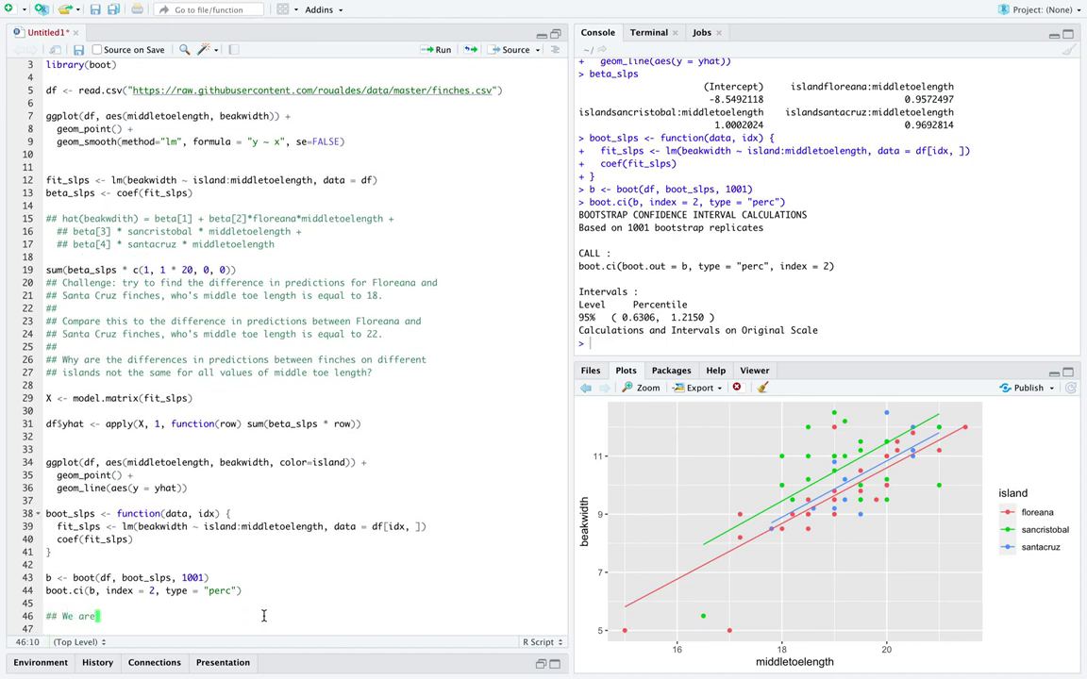
text( 95% confident that )
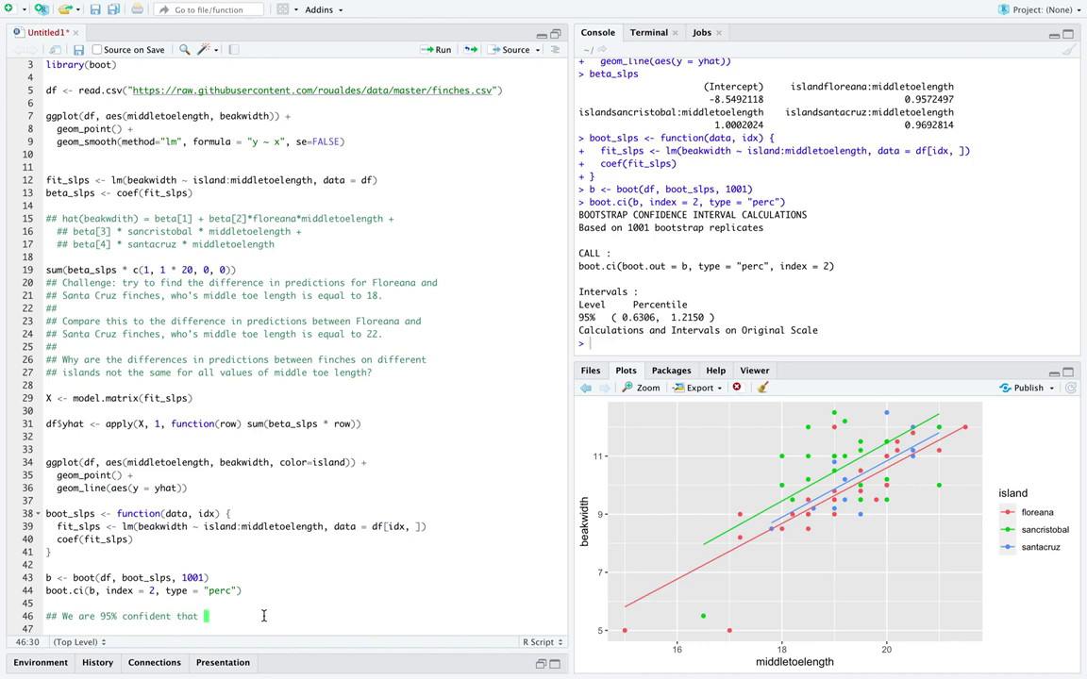
text(for every 1 cm increase in middletoelen)
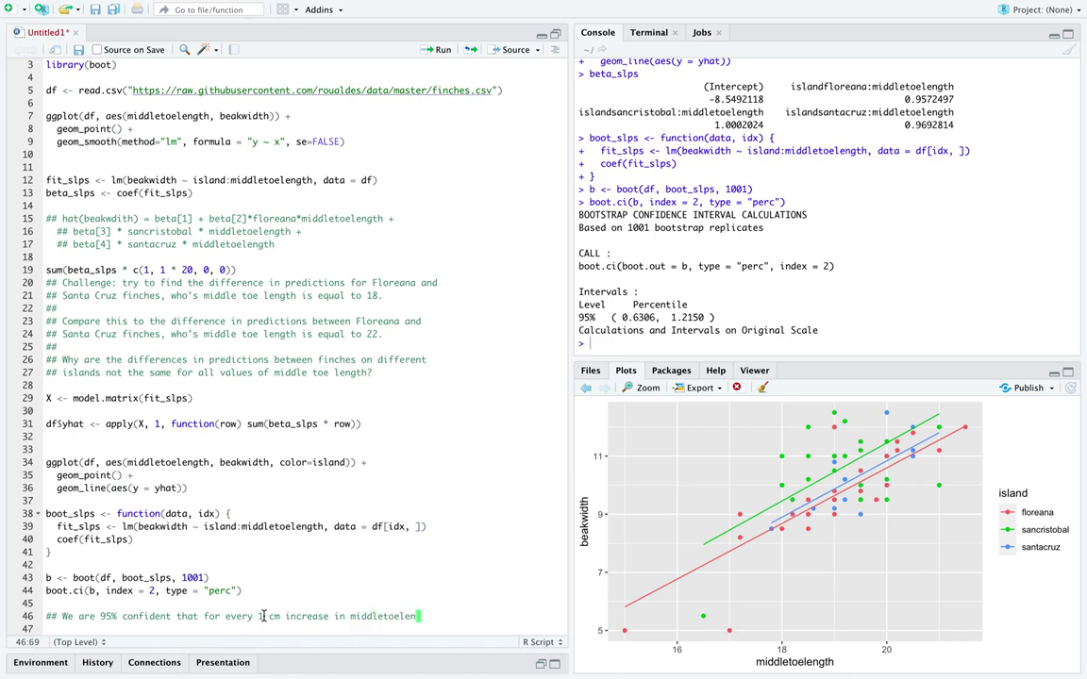
text(gth, we expect)
key(Return)
text(##)
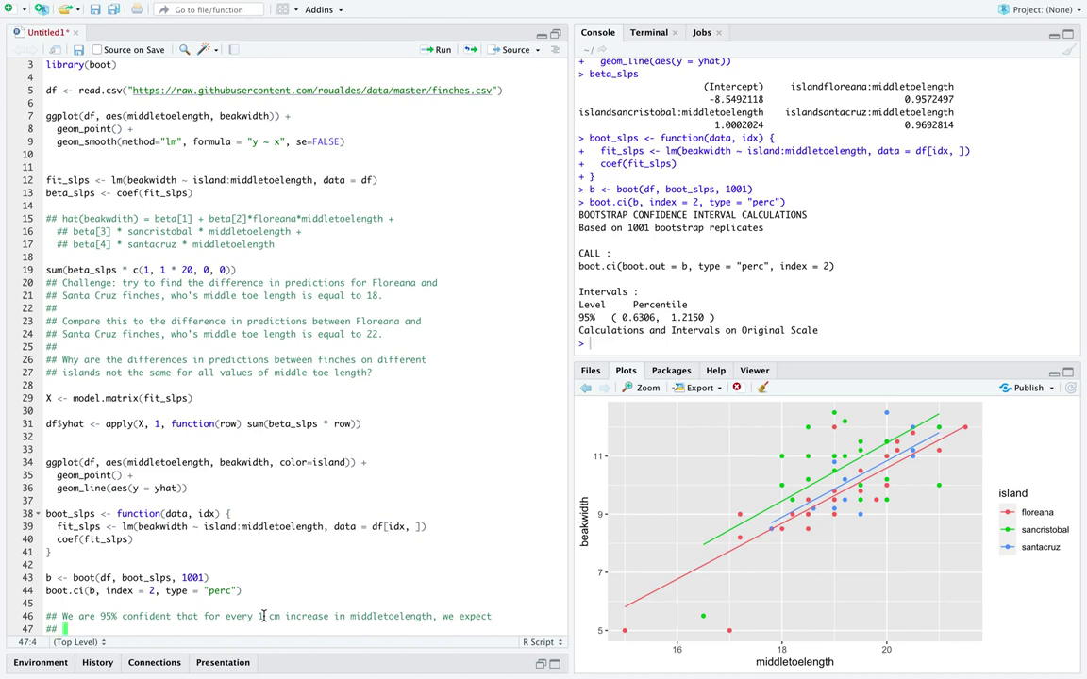
Complete the comment with "the beak width of finches on the island Floreana to increase by between 0.63 and 1.22 cm.".
text( fin)
key(BackSpace)
key(BackSpace)
key(BackSpace)
text(the beak width )
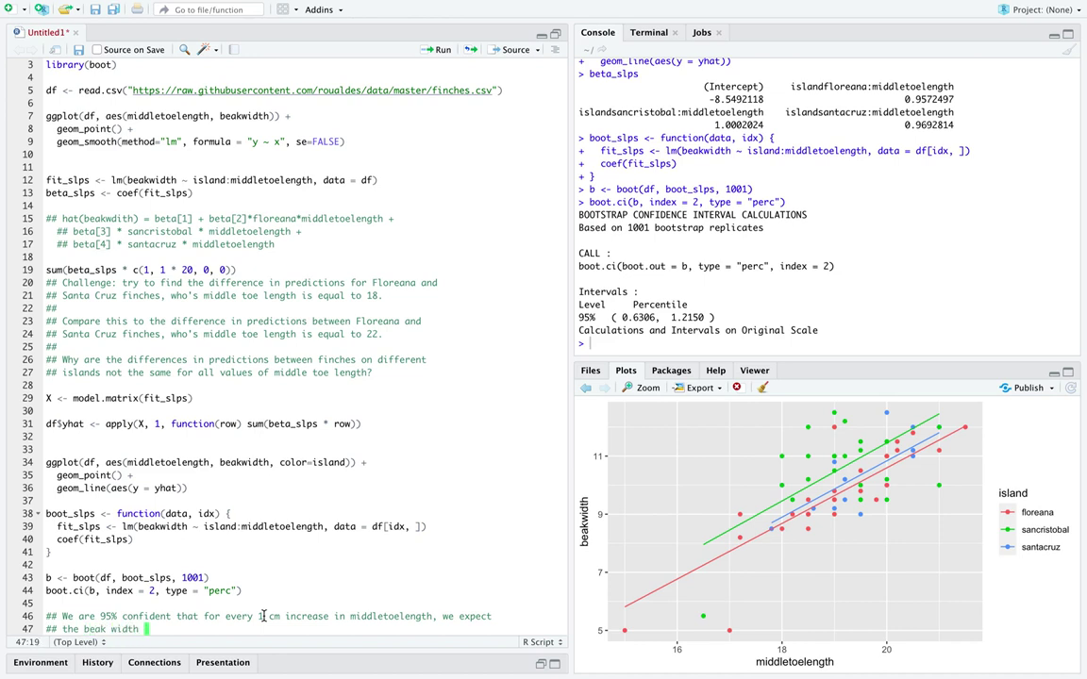
text(of finches on the island )
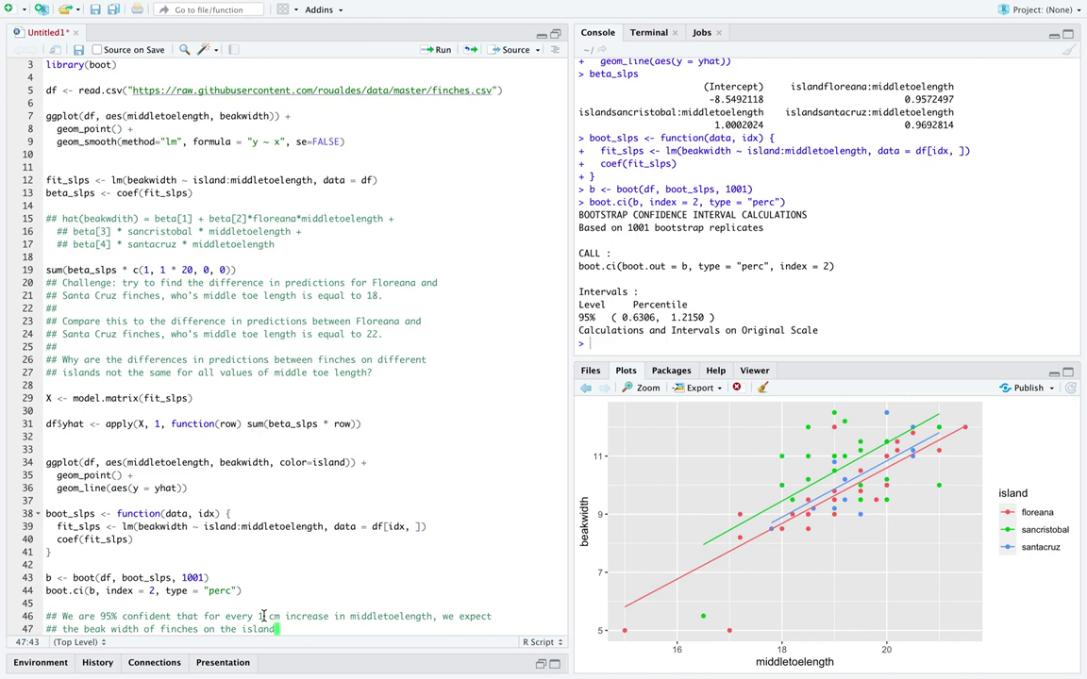
text(Floreana to increase by betwe)
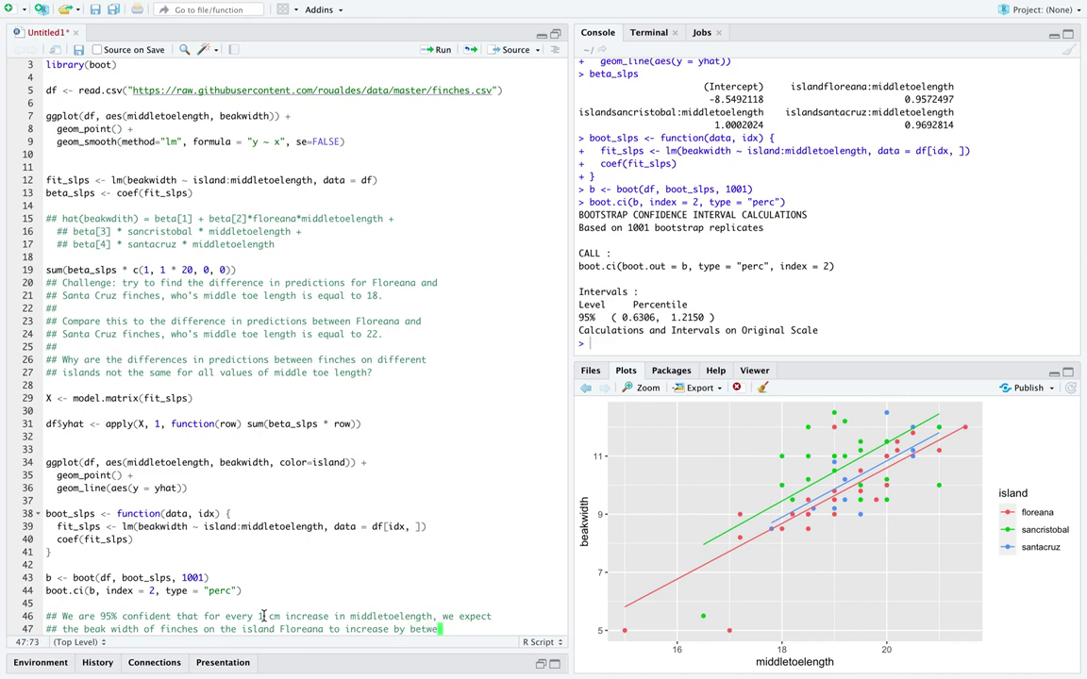
text(en 0.63 and 1.22 cm.)
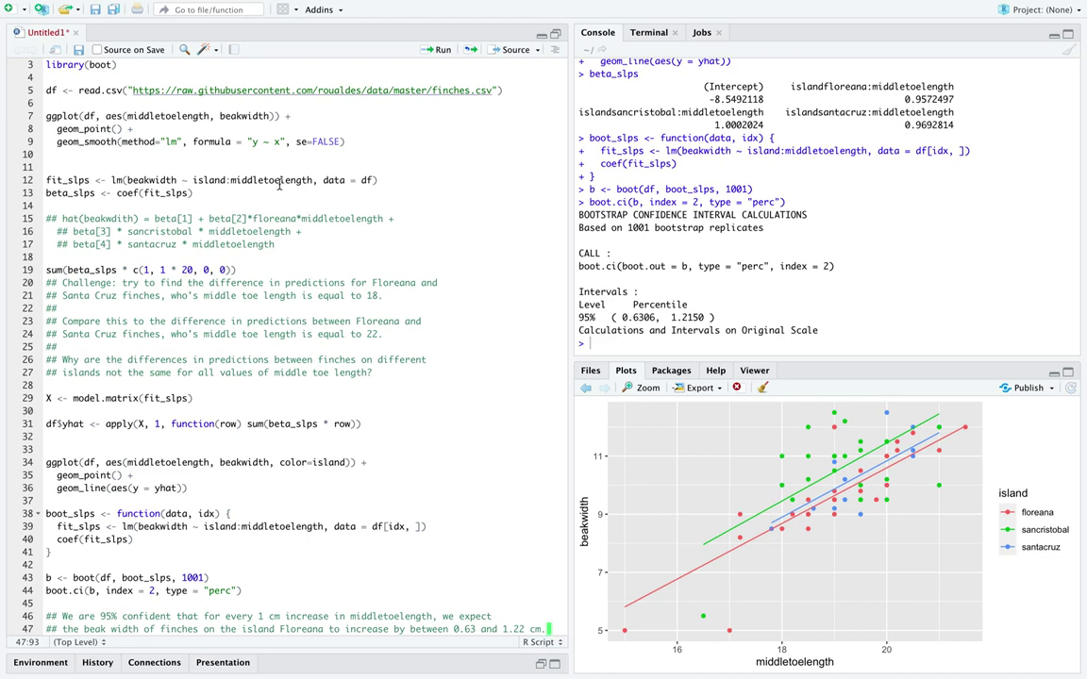
Review the island:middletoelength term in the fit_slps model formula.
click(209, 181)
click(265, 180)
click(442, 274)
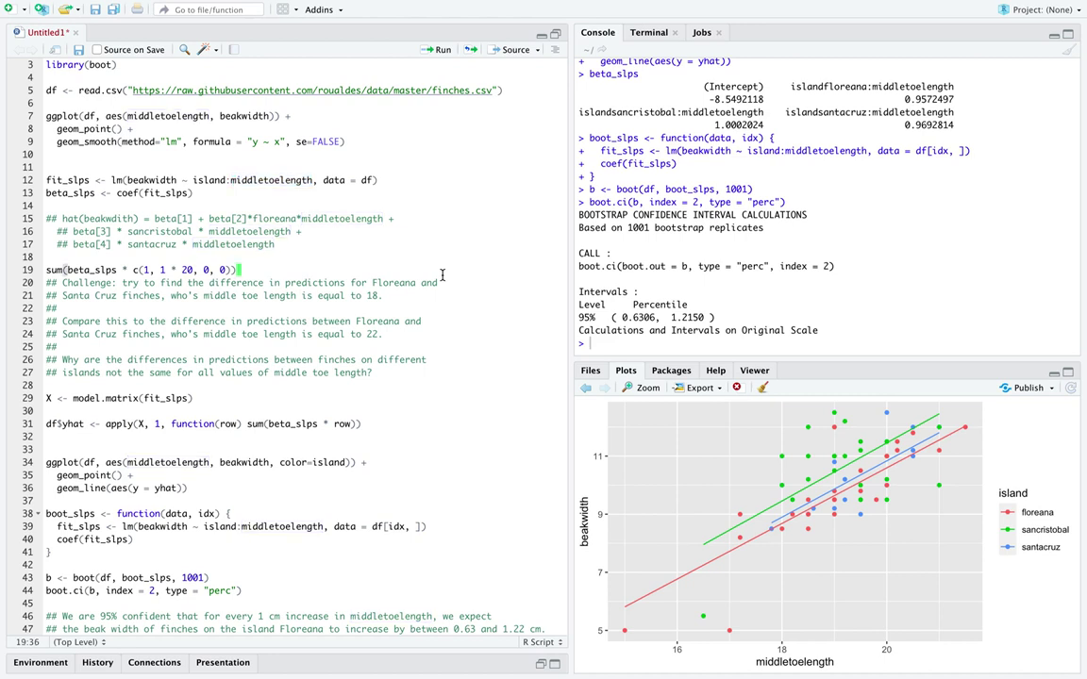